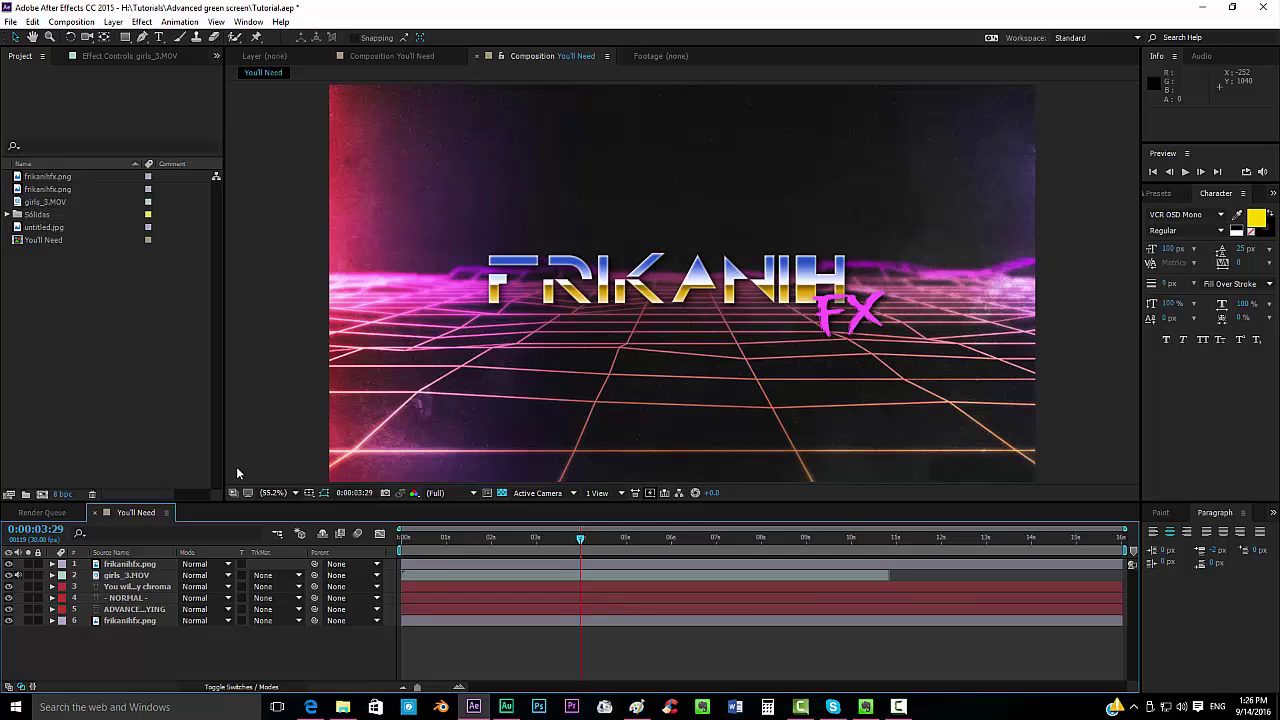
- Hide the frikanihfx.png logo layer to reveal the ADVANCED KEYING title card
click(9, 564)
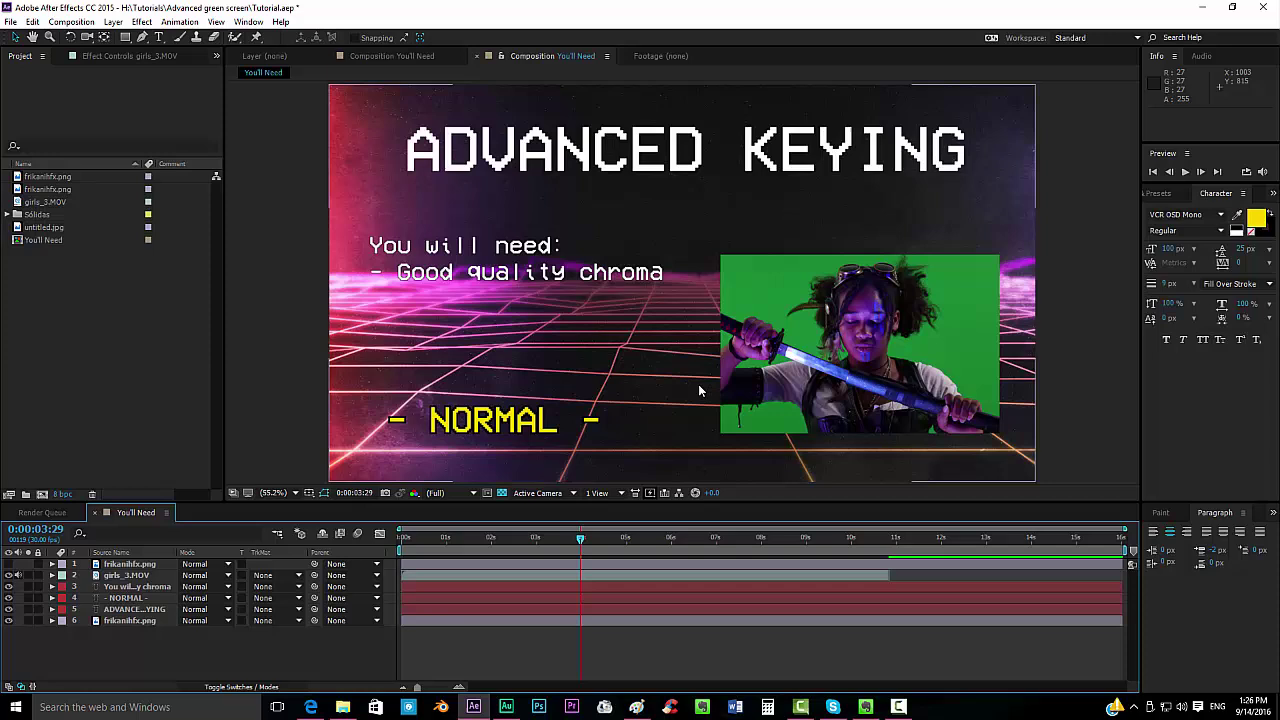
mouse_move(898, 707)
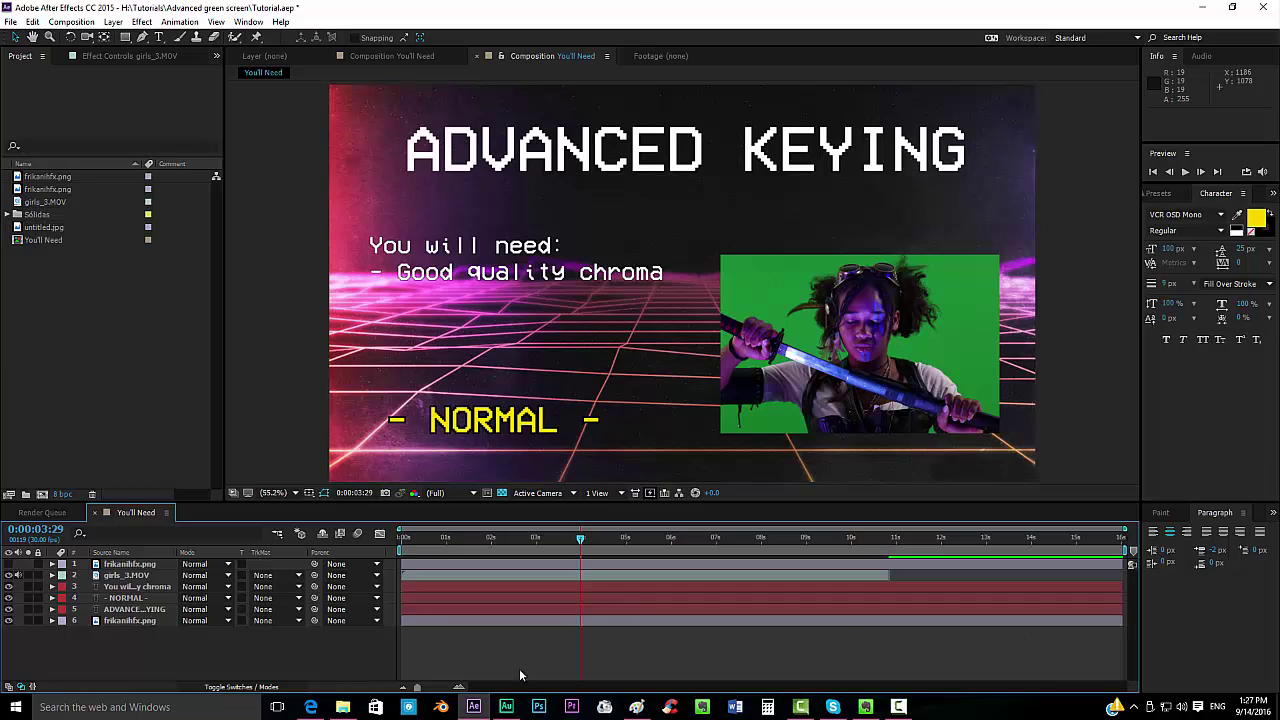
mouse_move(508, 705)
mouse_move(522, 659)
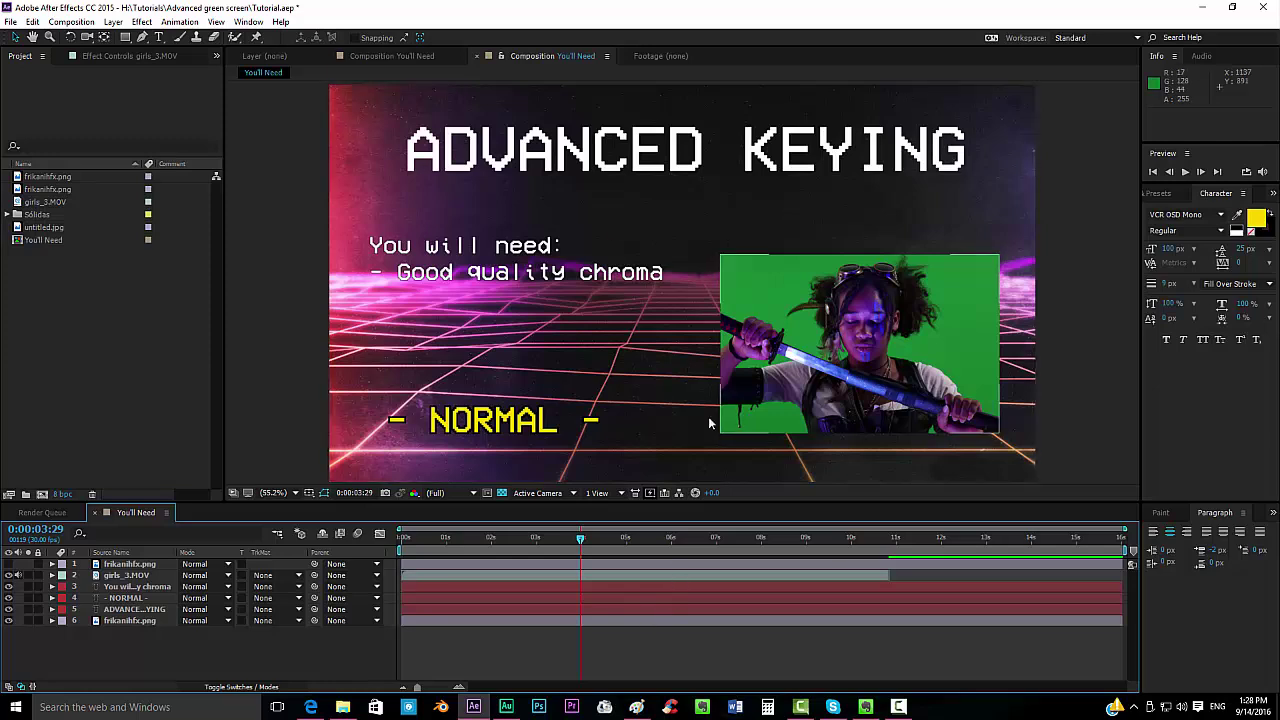
- Review the YouTube keying tutorial's channel name and duration, then return to After Effects
click(311, 707)
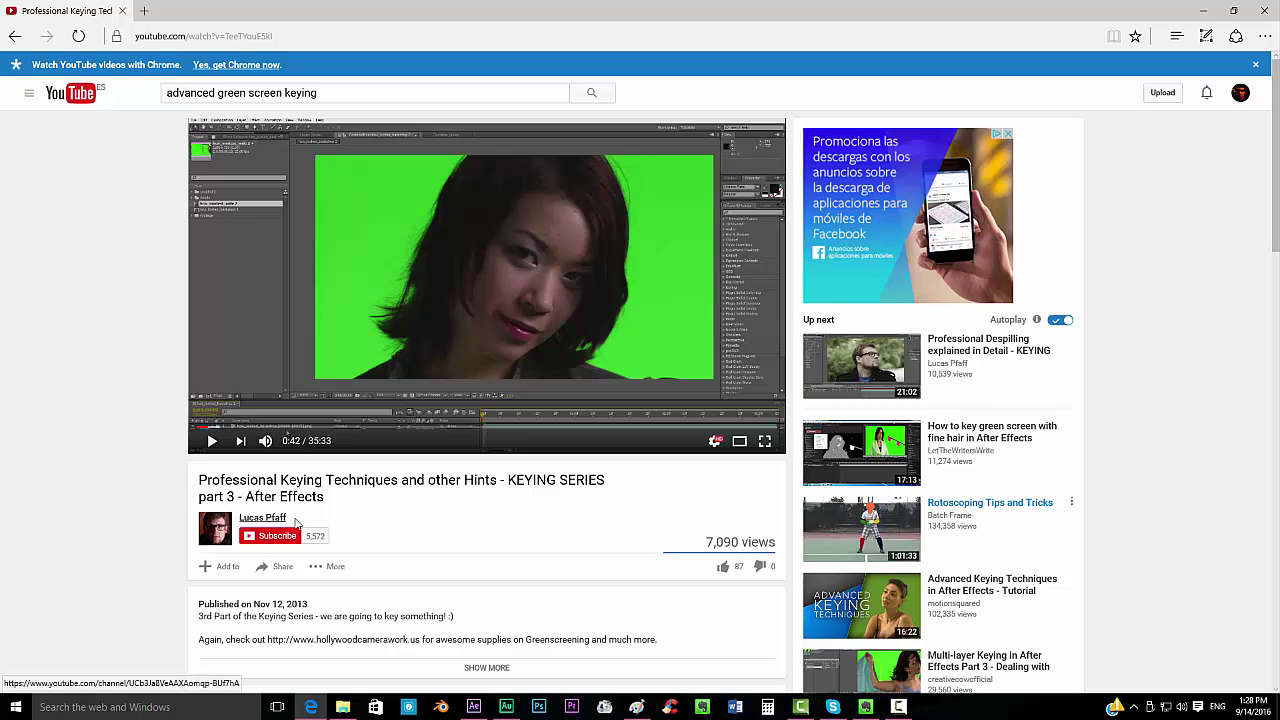
drag(300, 524, 159, 507)
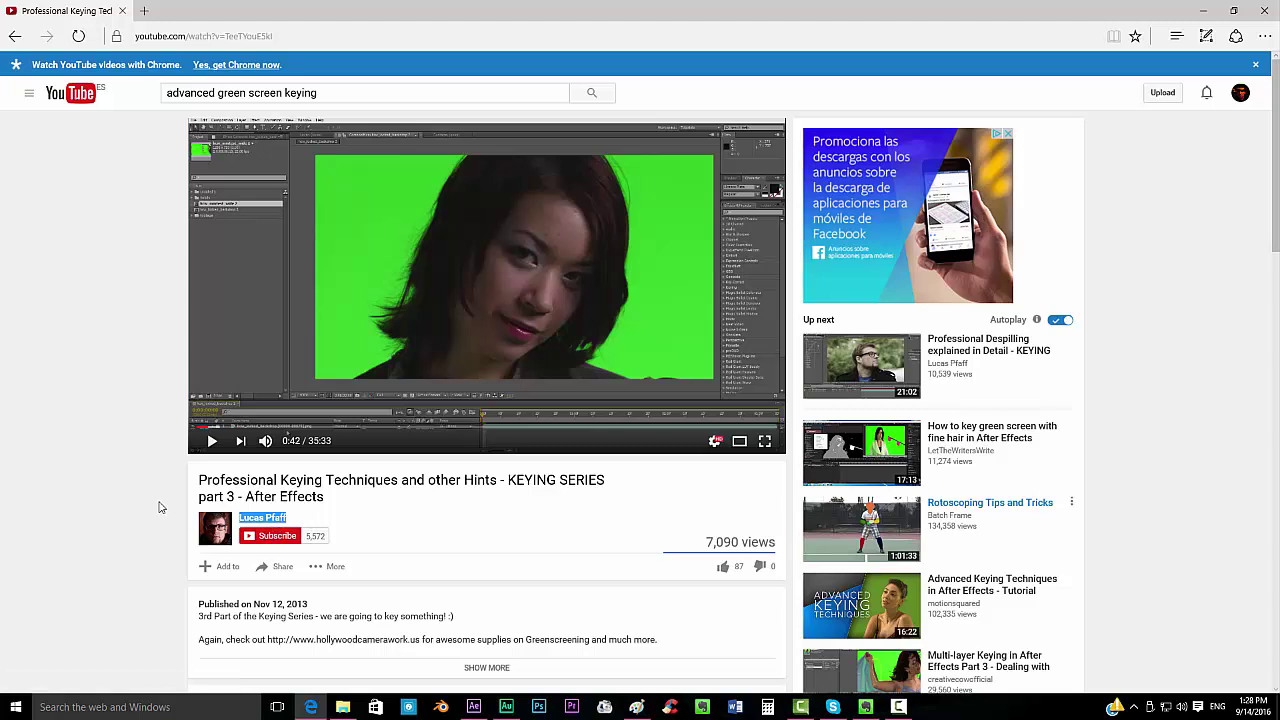
click(127, 461)
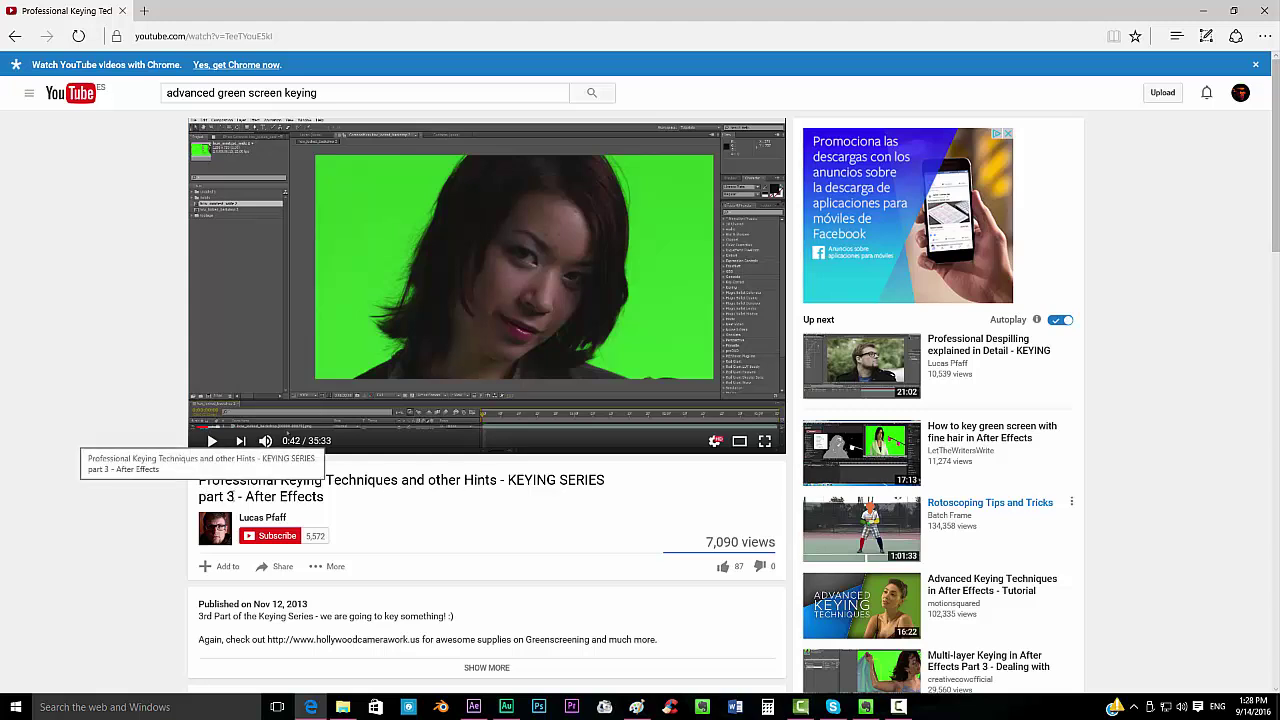
double_click(318, 441)
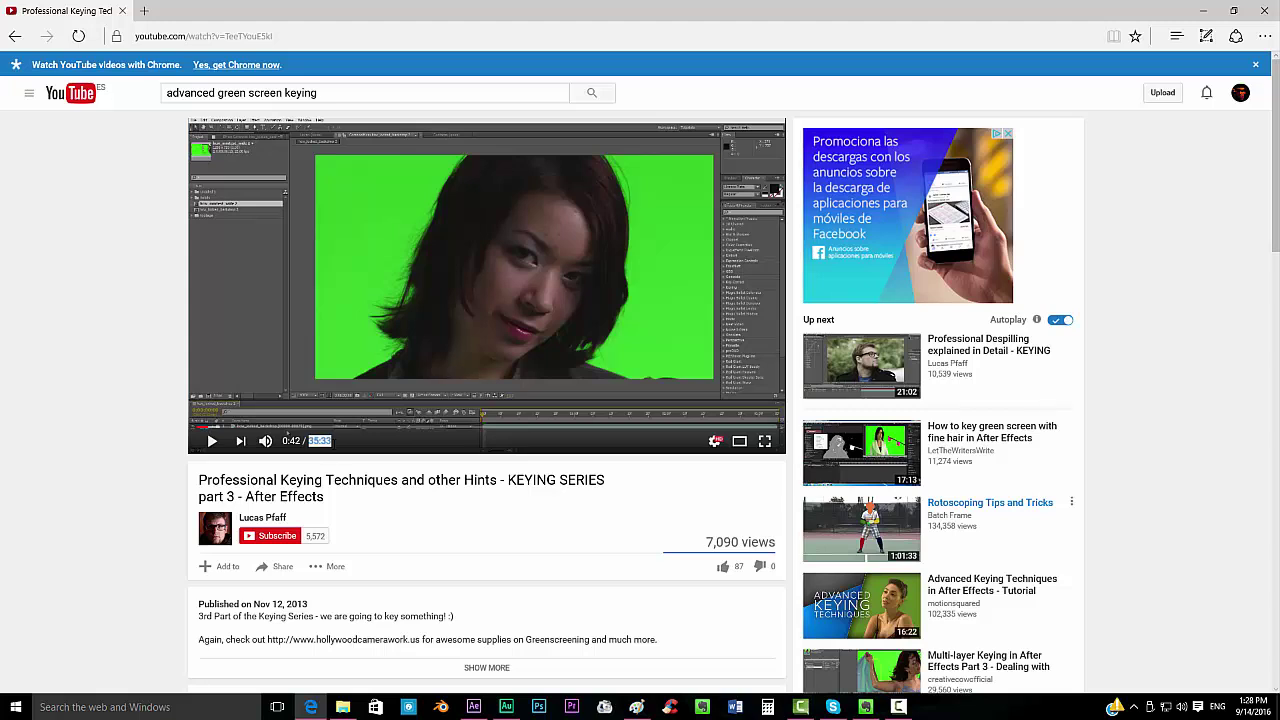
click(113, 476)
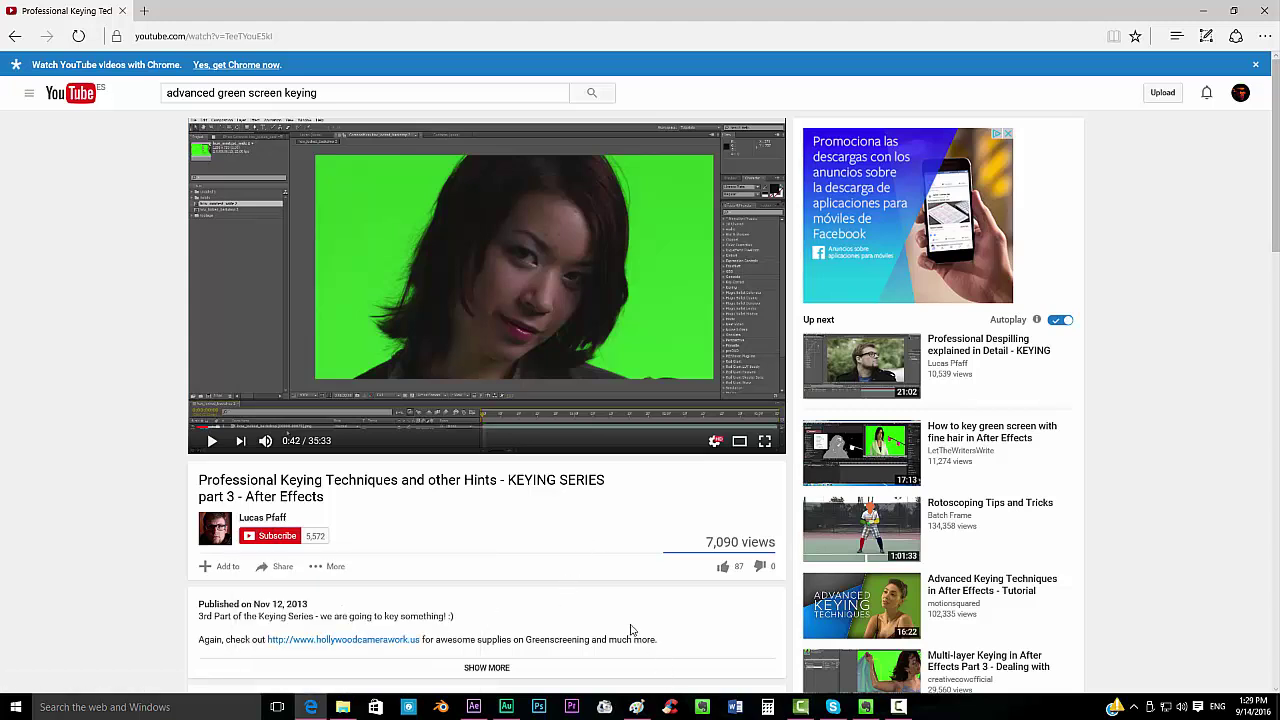
click(474, 707)
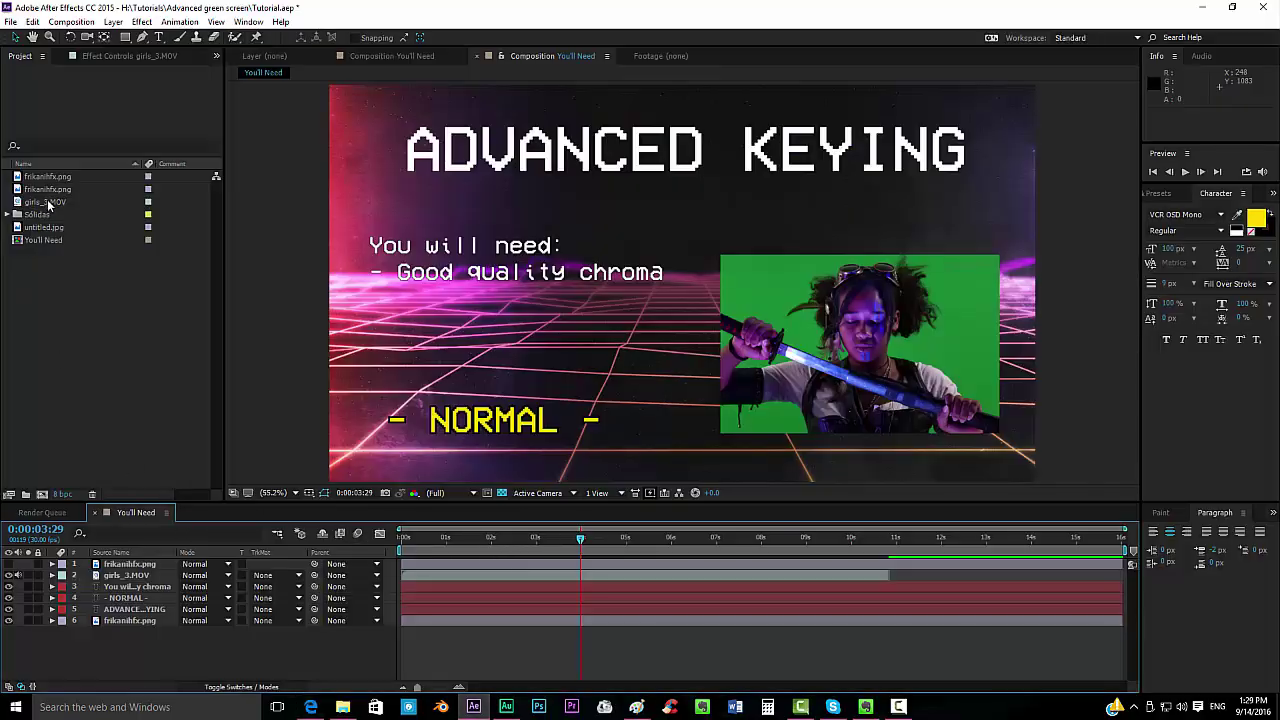
- Create the girls_3 composition from girls_3.MOV, move to frame 3:45:42:20, and select its layer
drag(48, 205, 42, 494)
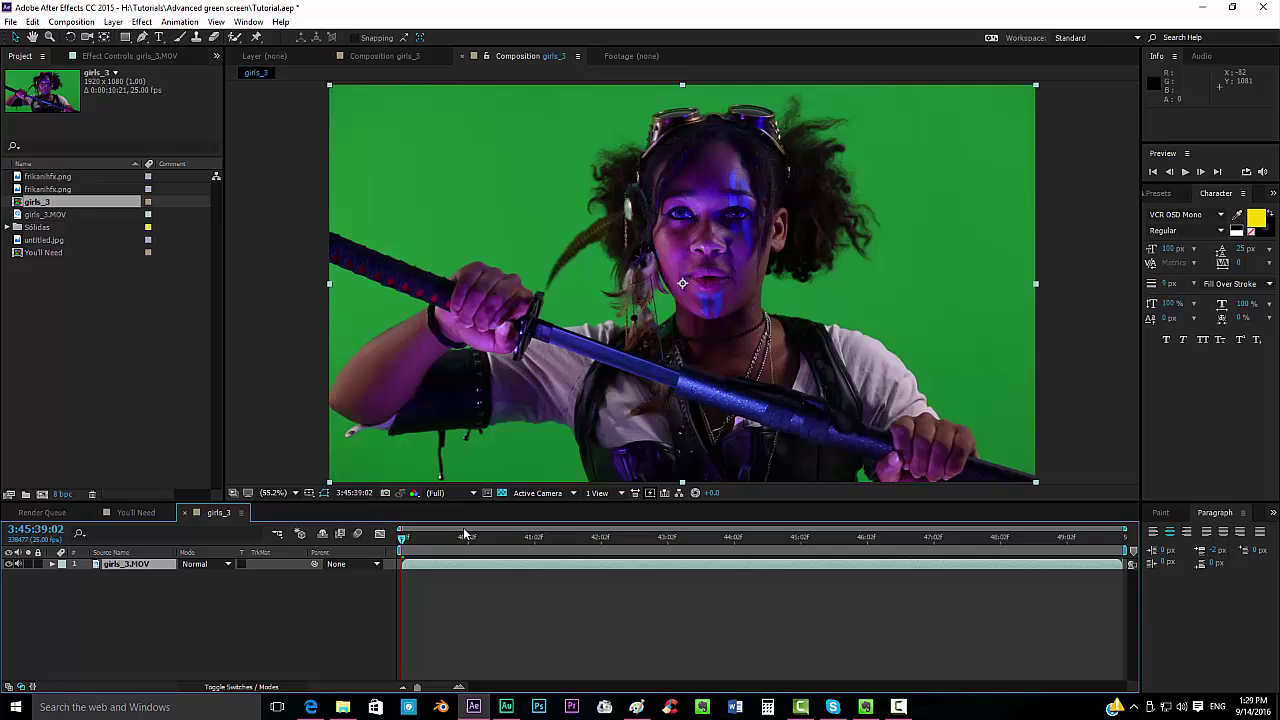
click(566, 537)
click(649, 537)
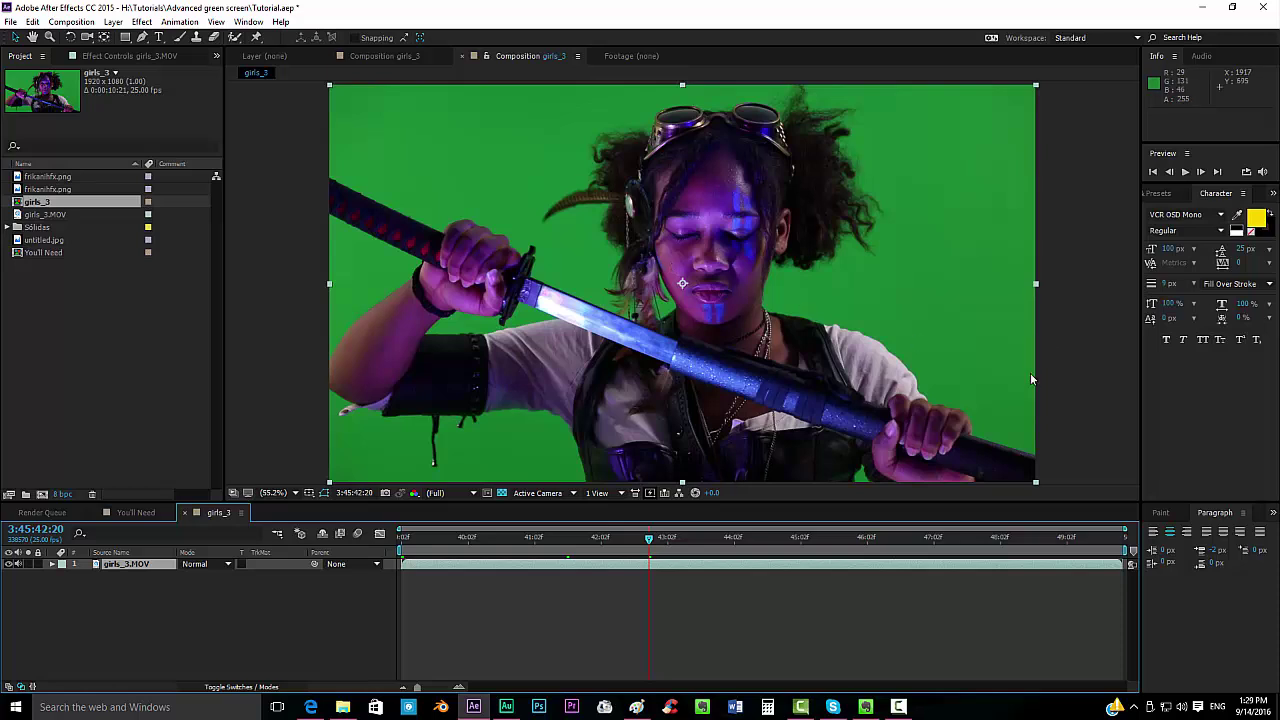
click(828, 598)
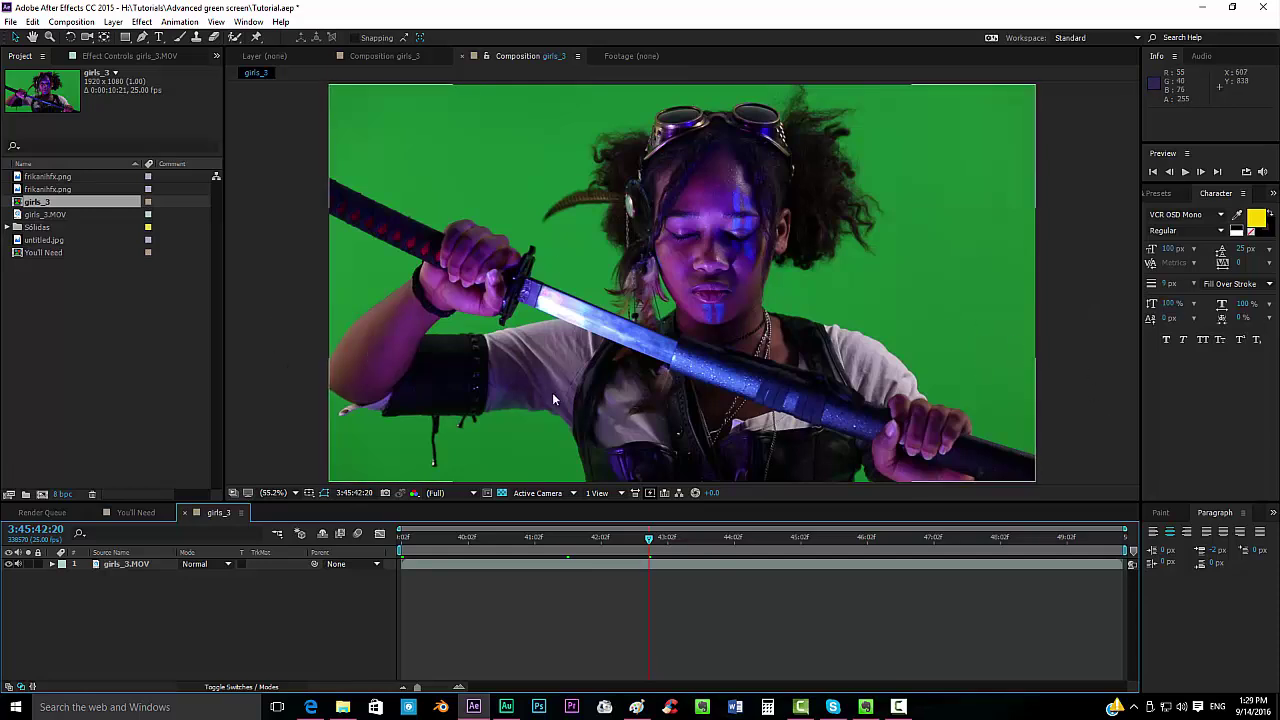
click(138, 565)
click(136, 559)
click(136, 560)
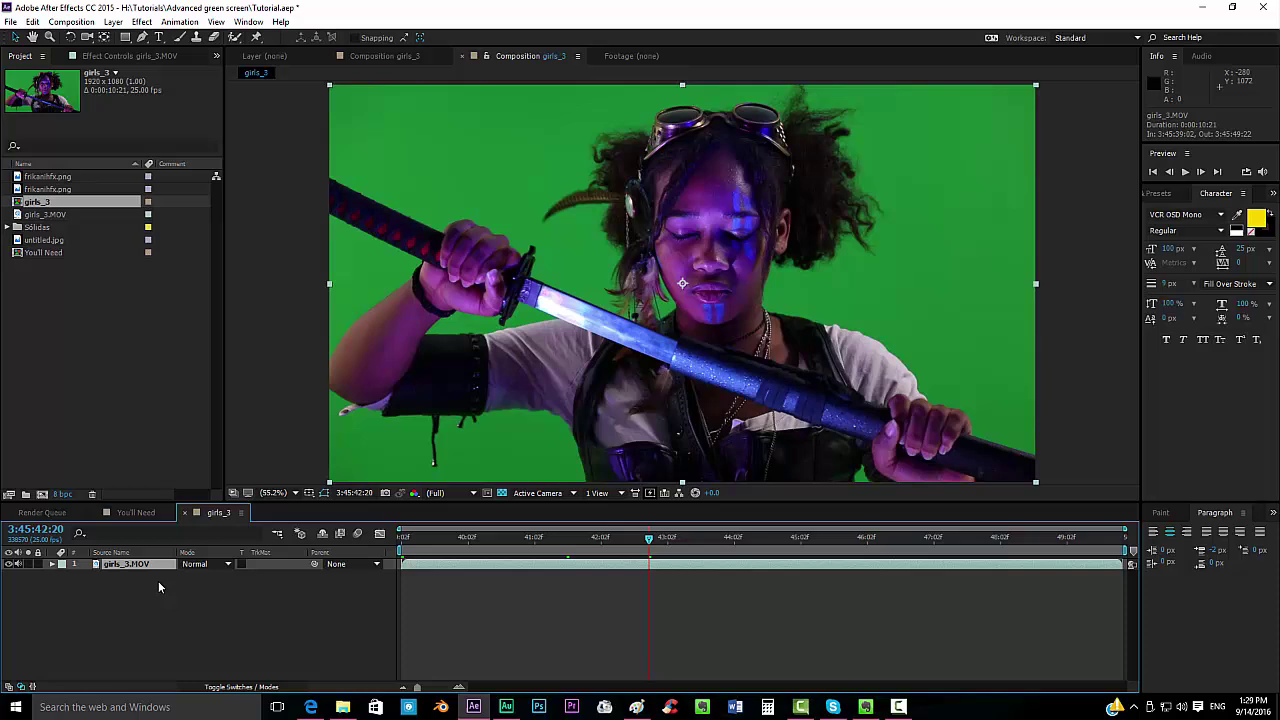
- Duplicate the footage into four stacked copies and hide the second copy
key(ctrl+d)
key(ctrl+d)
key(ctrl+d)
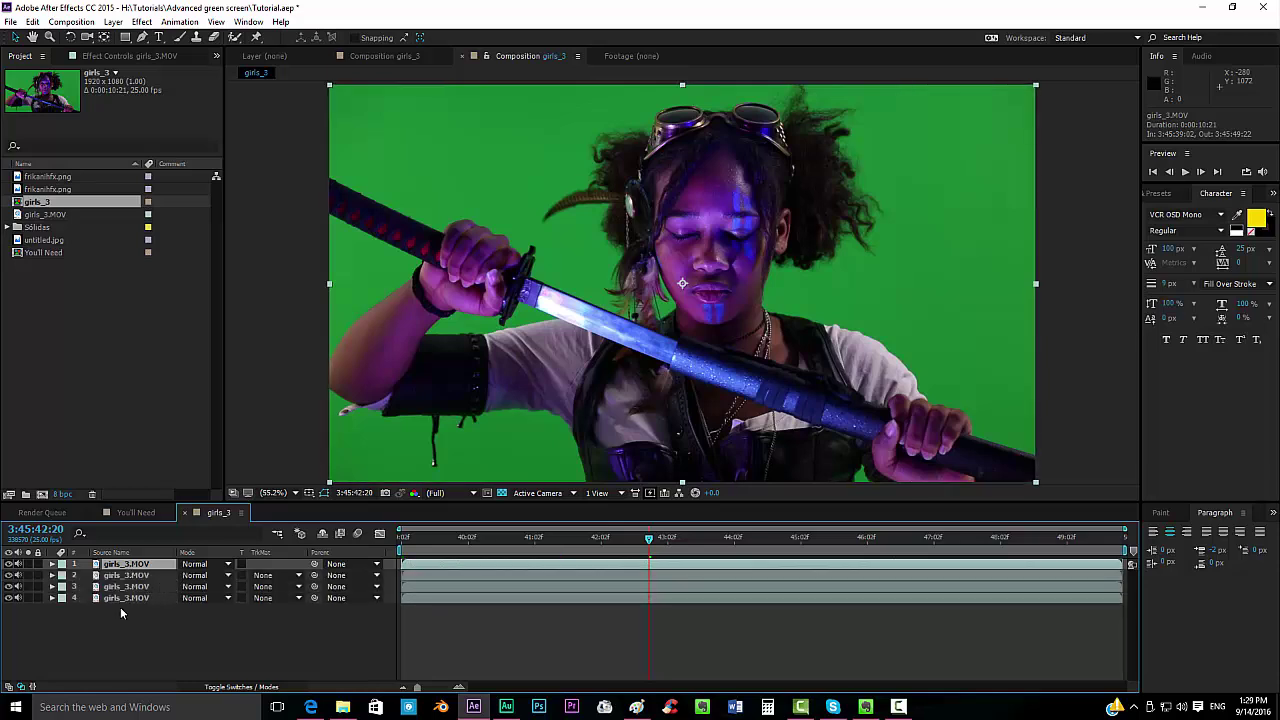
shift+click(126, 588)
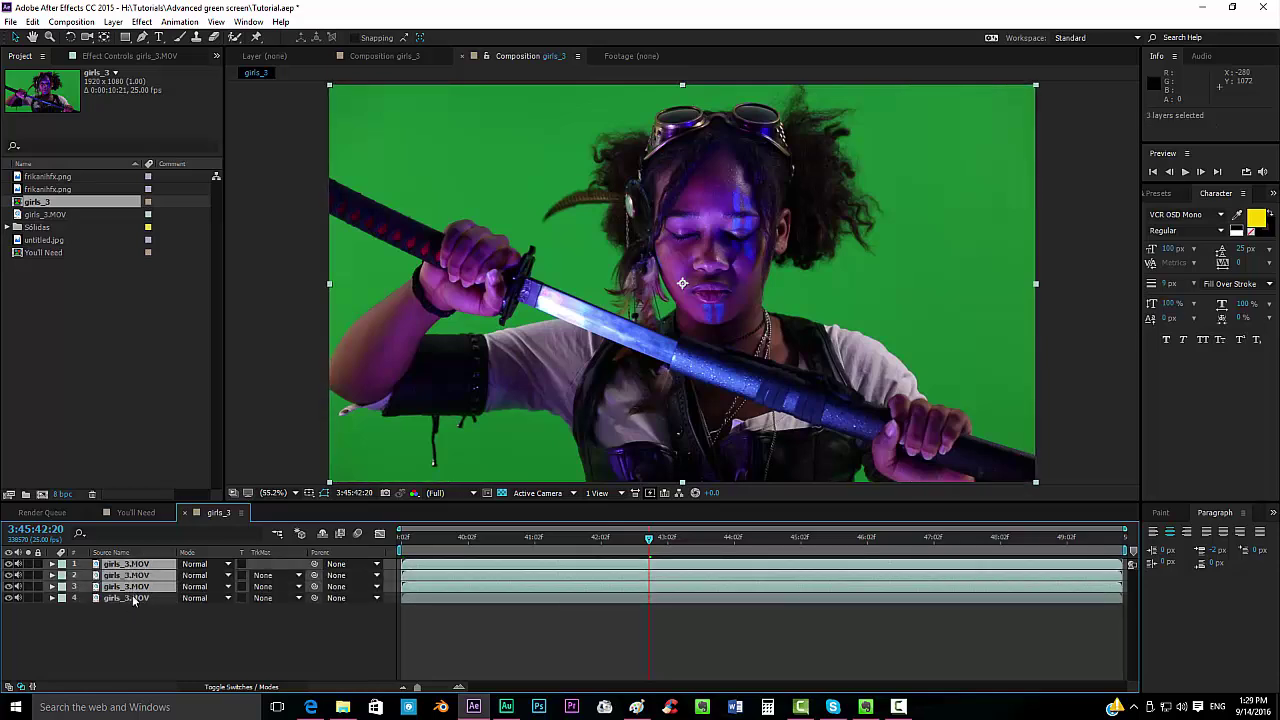
key(F2)
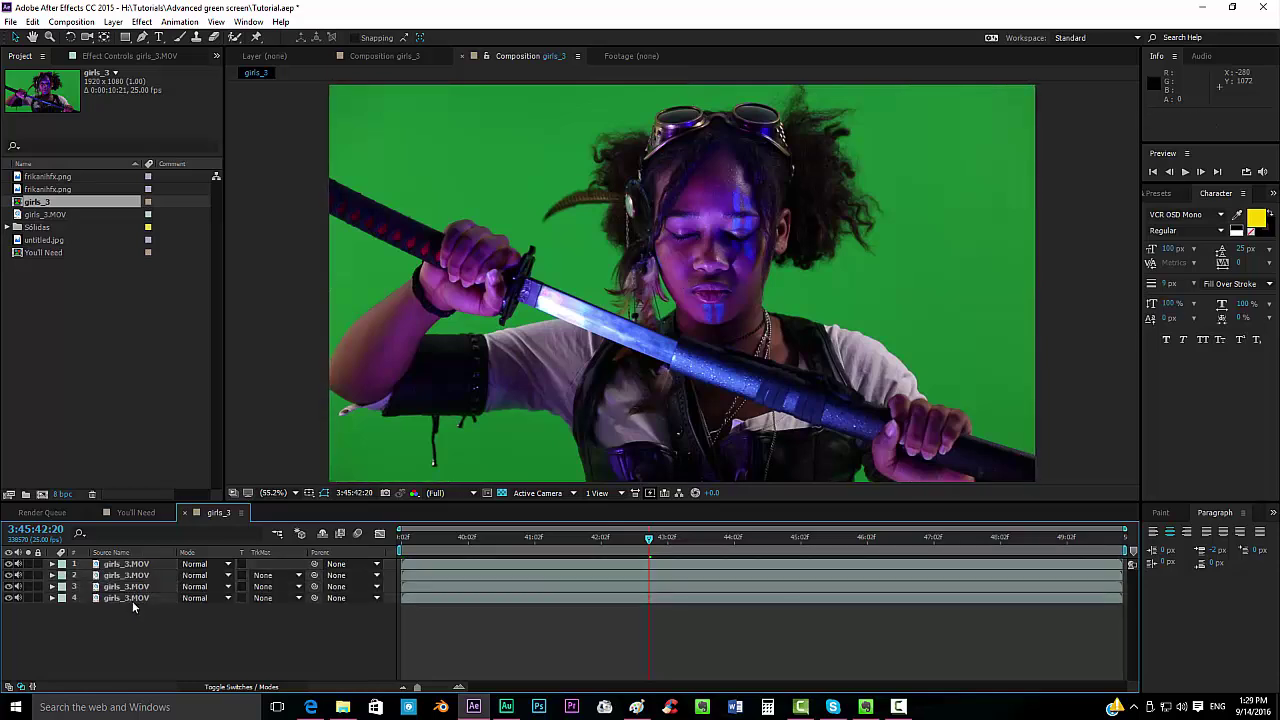
click(9, 576)
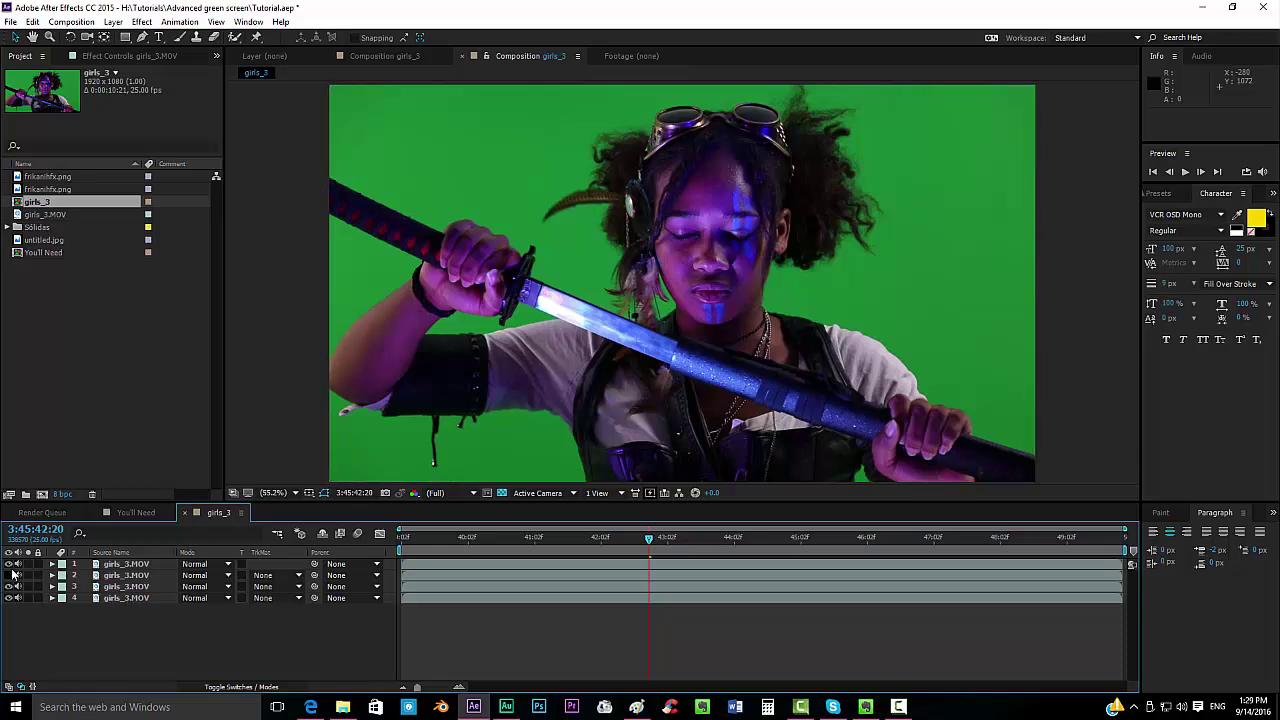
- Apply Channel Mixer, found by searching 'mixer', to the third footage copy
click(116, 596)
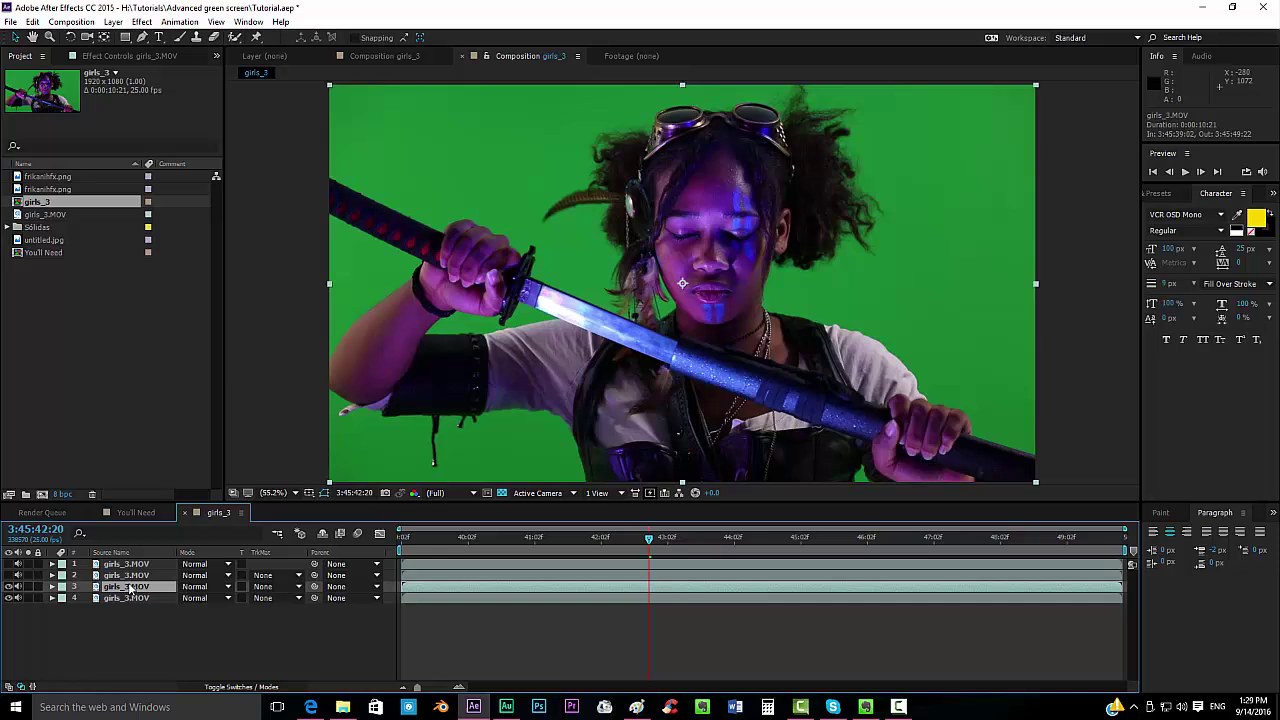
click(1167, 191)
click(1188, 209)
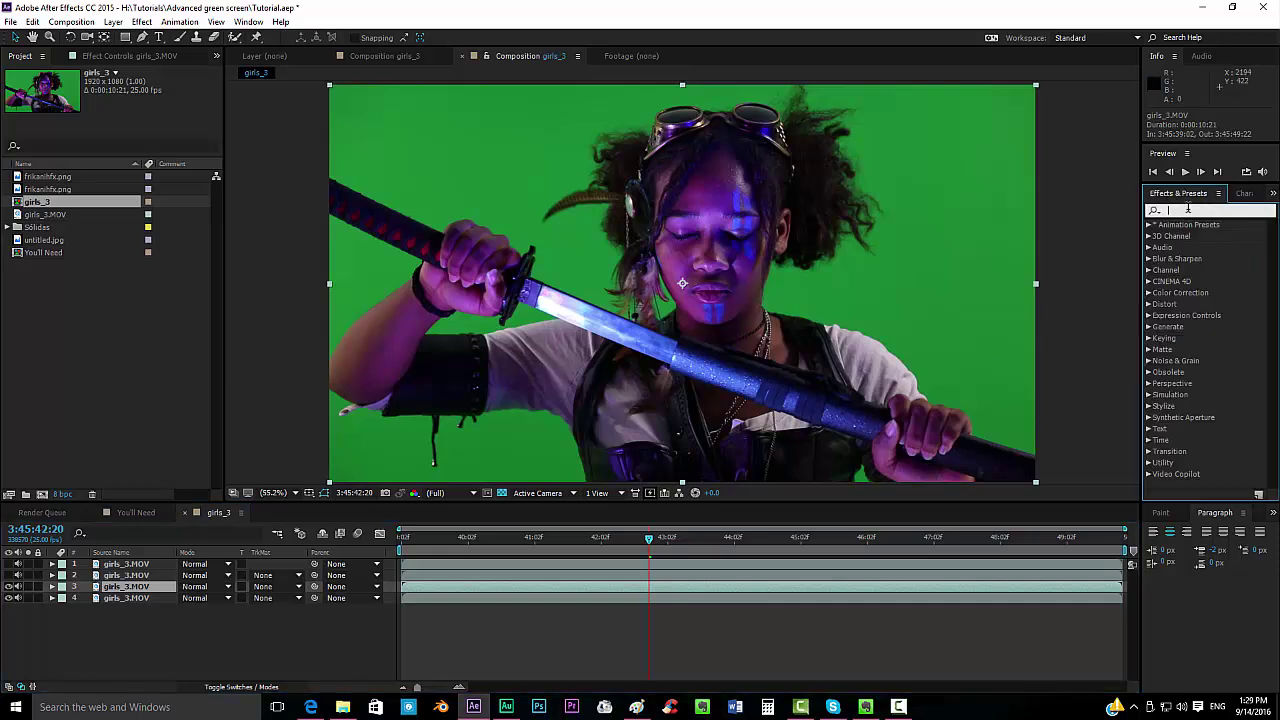
text(mixer)
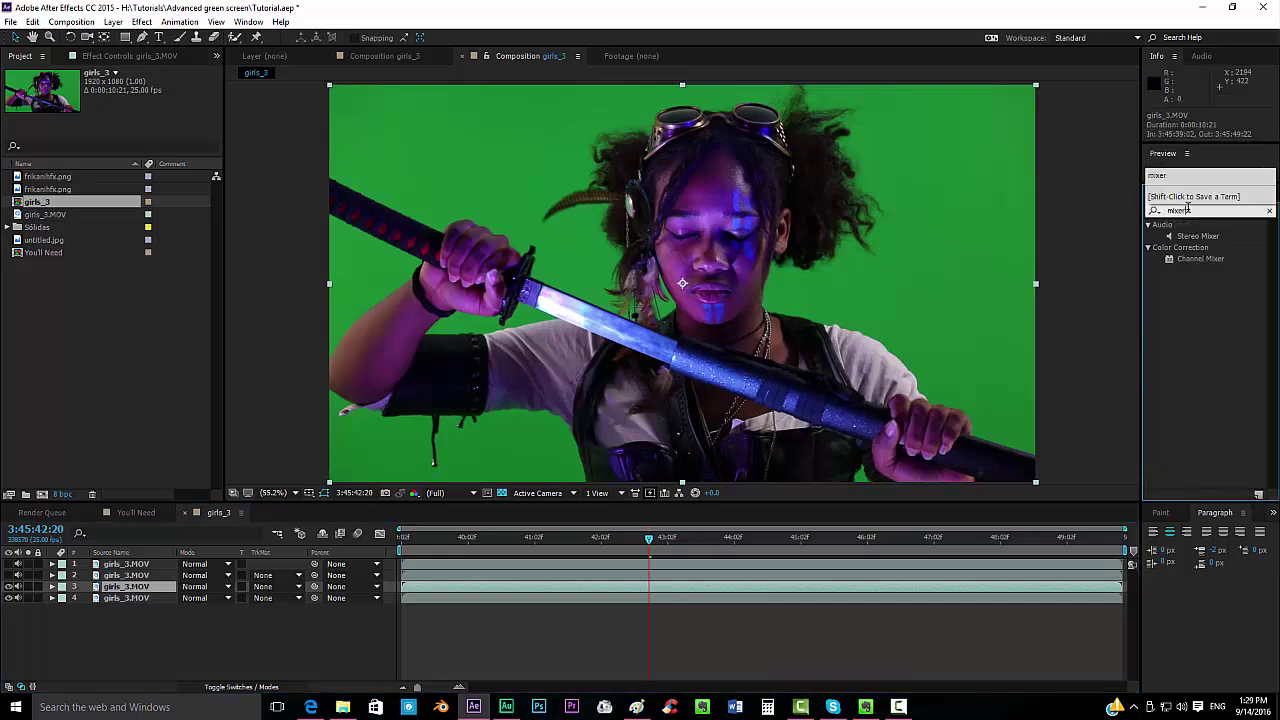
drag(1208, 259, 587, 587)
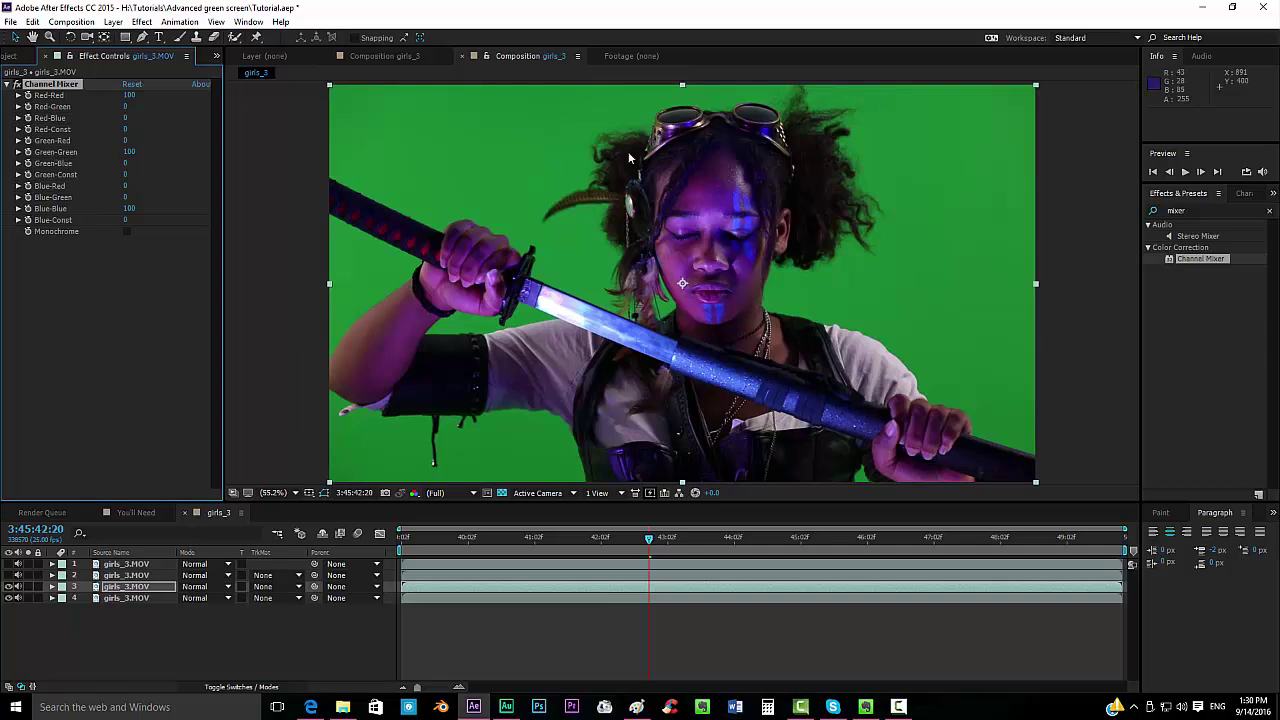
- Set Channel Mixer Green-Green to 0 and Green-Red to 50, and adjust Green-Blue
click(130, 154)
text(0)
key(Return)
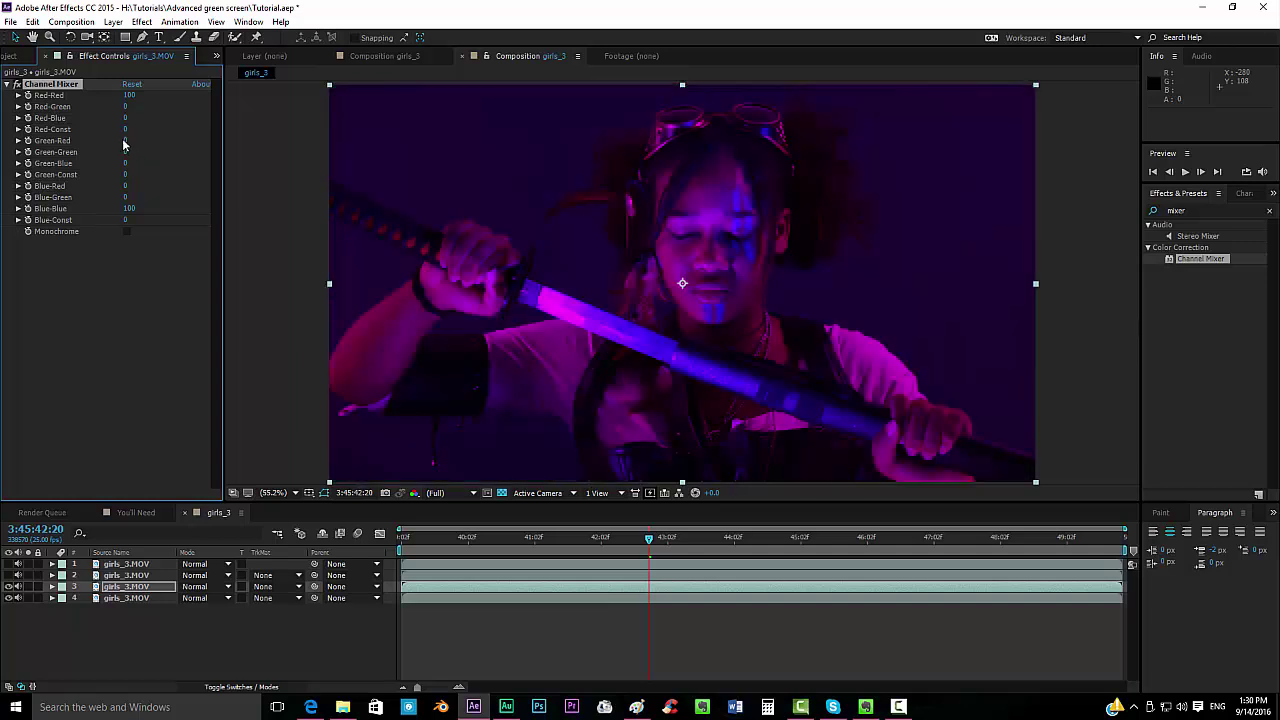
click(125, 142)
text(50)
key(Return)
click(127, 163)
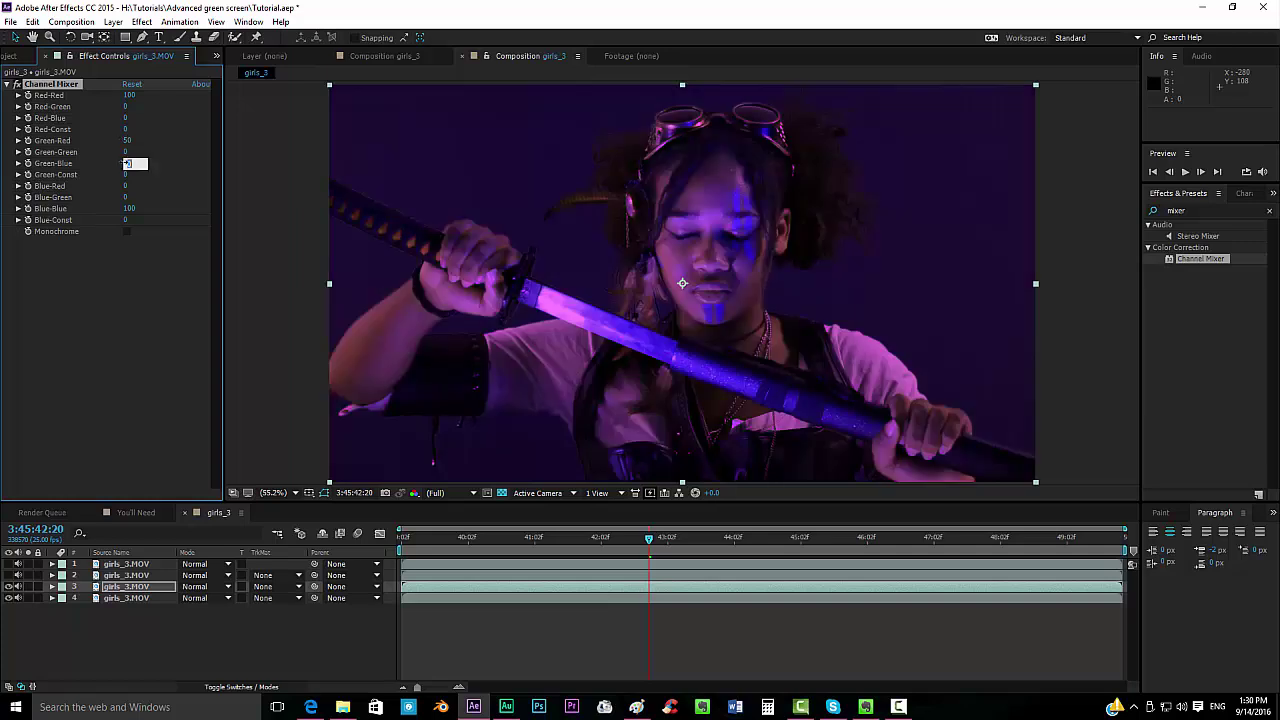
key(Return)
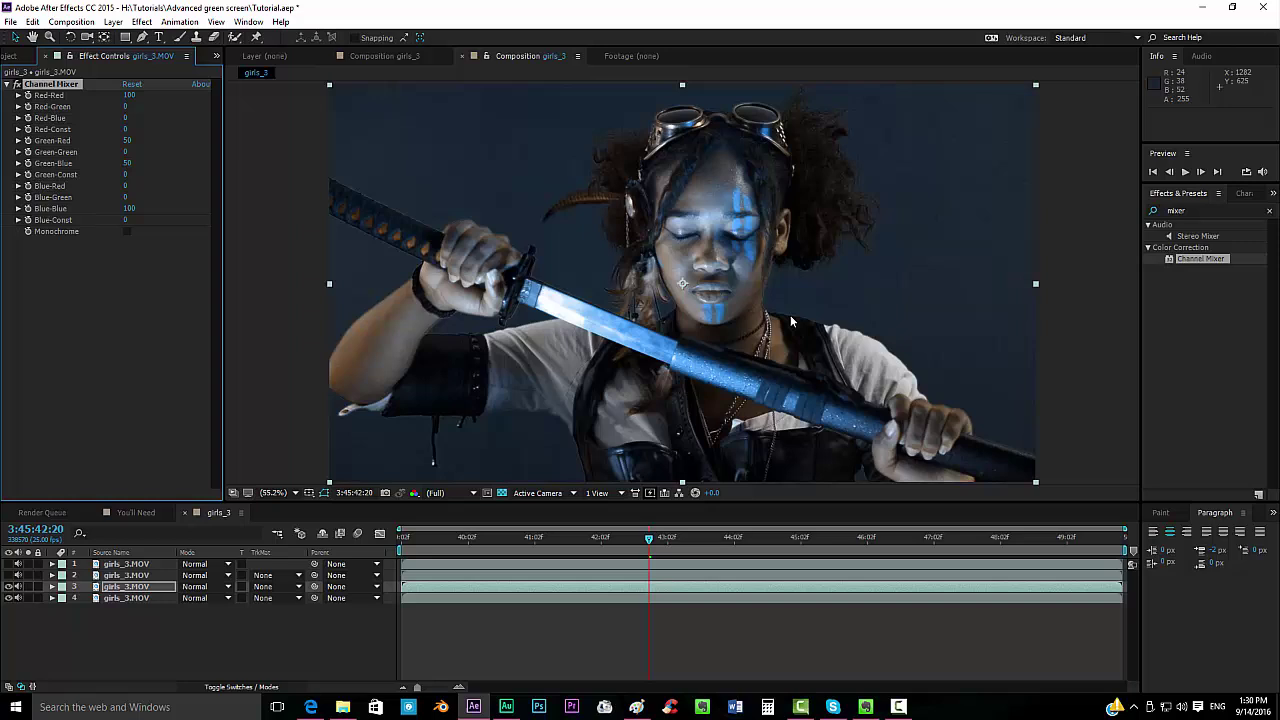
- Blend the third copy in Darken mode, compare it on and off, and fine-tune Green-Red
click(205, 587)
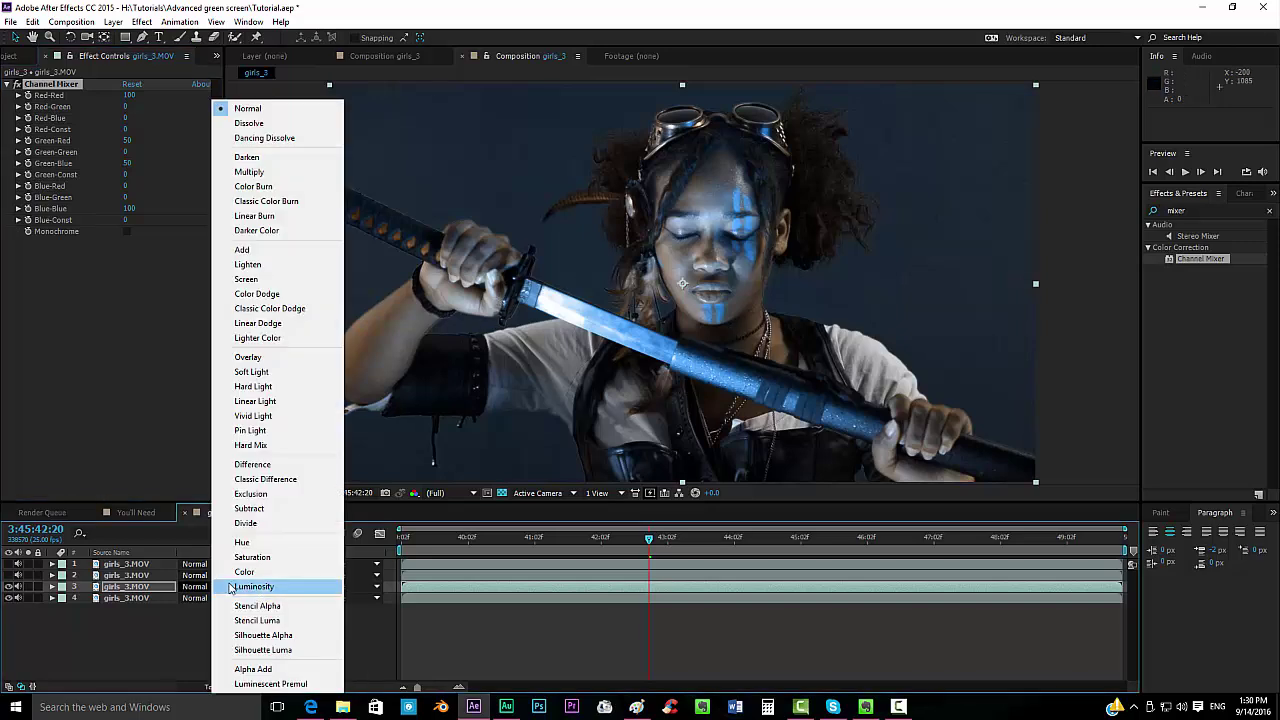
click(287, 158)
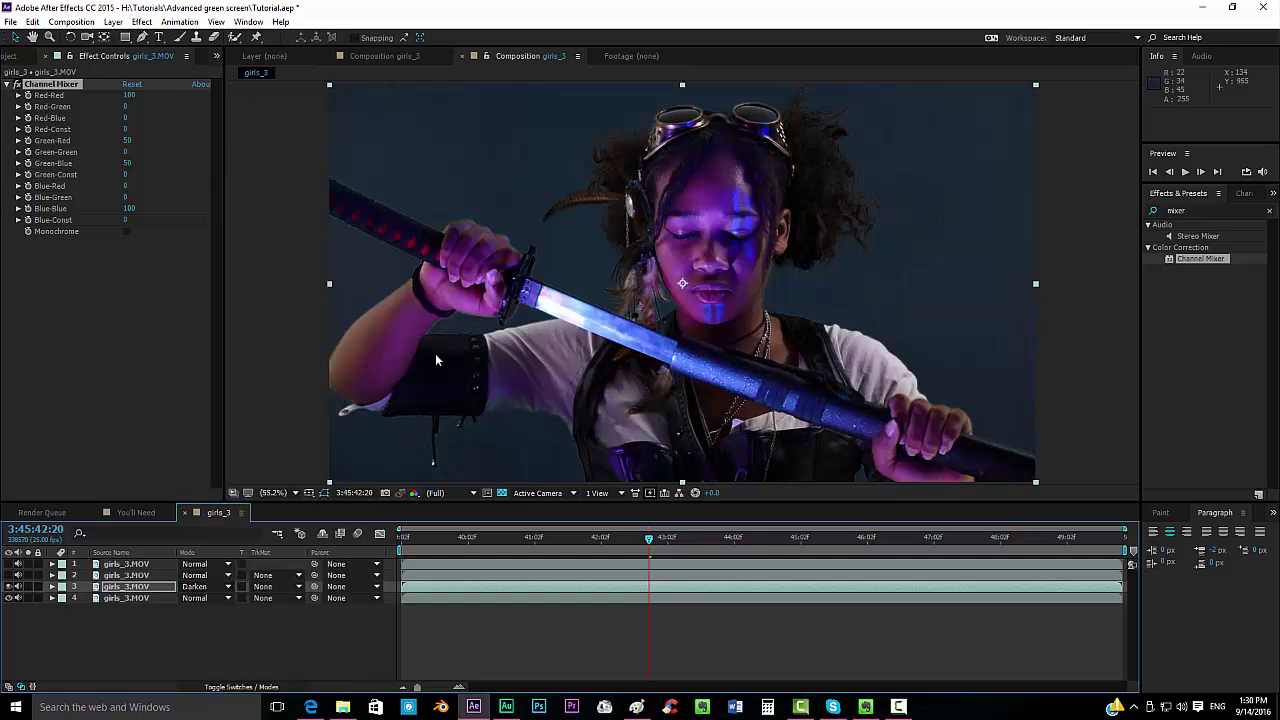
click(9, 587)
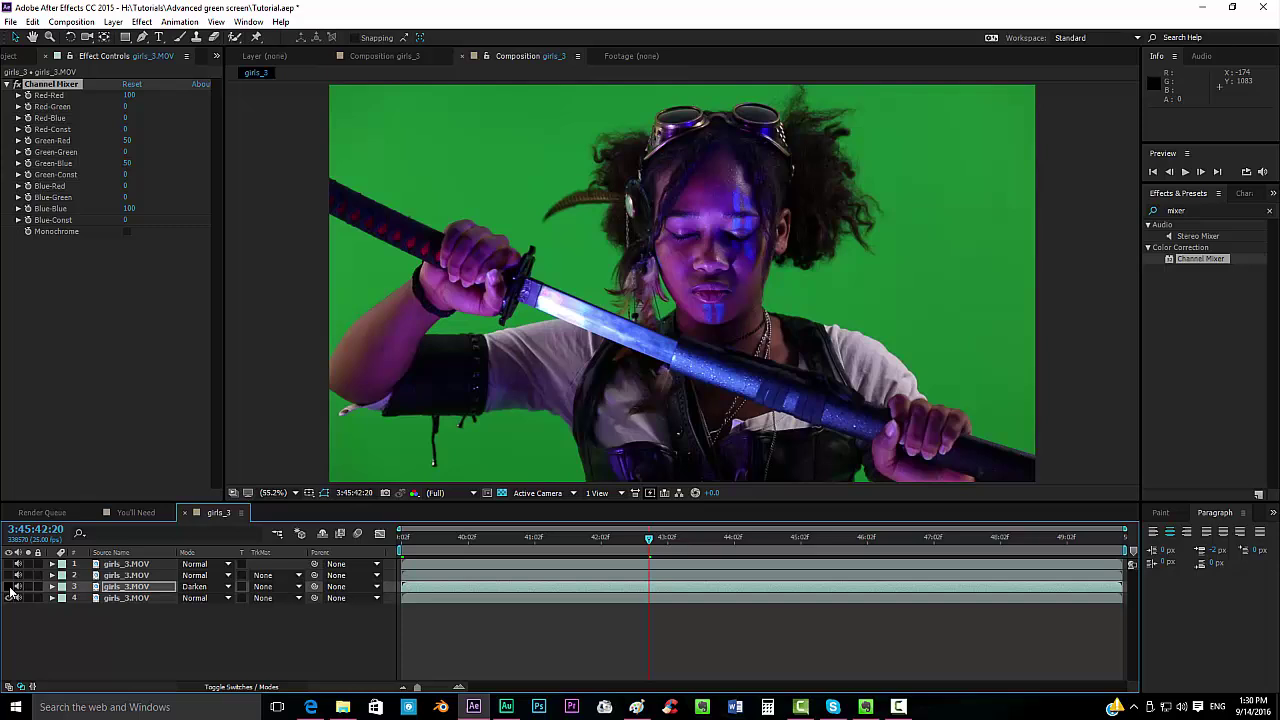
click(9, 587)
click(9, 587)
click(9, 587)
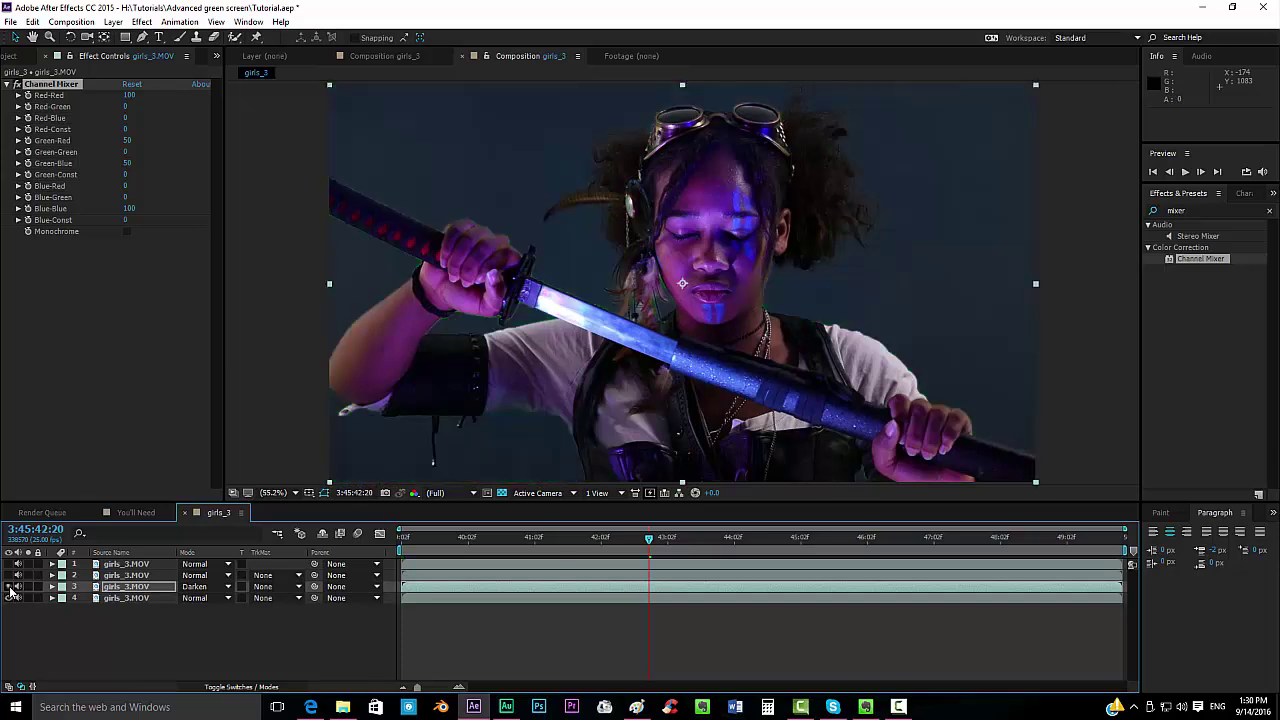
click(9, 587)
click(9, 587)
click(9, 587)
click(9, 587)
mouse_move(126, 141)
mouse_down()
mouse_move(102, 137)
mouse_move(118, 163)
mouse_move(107, 163)
mouse_move(134, 140)
mouse_move(118, 140)
mouse_up()
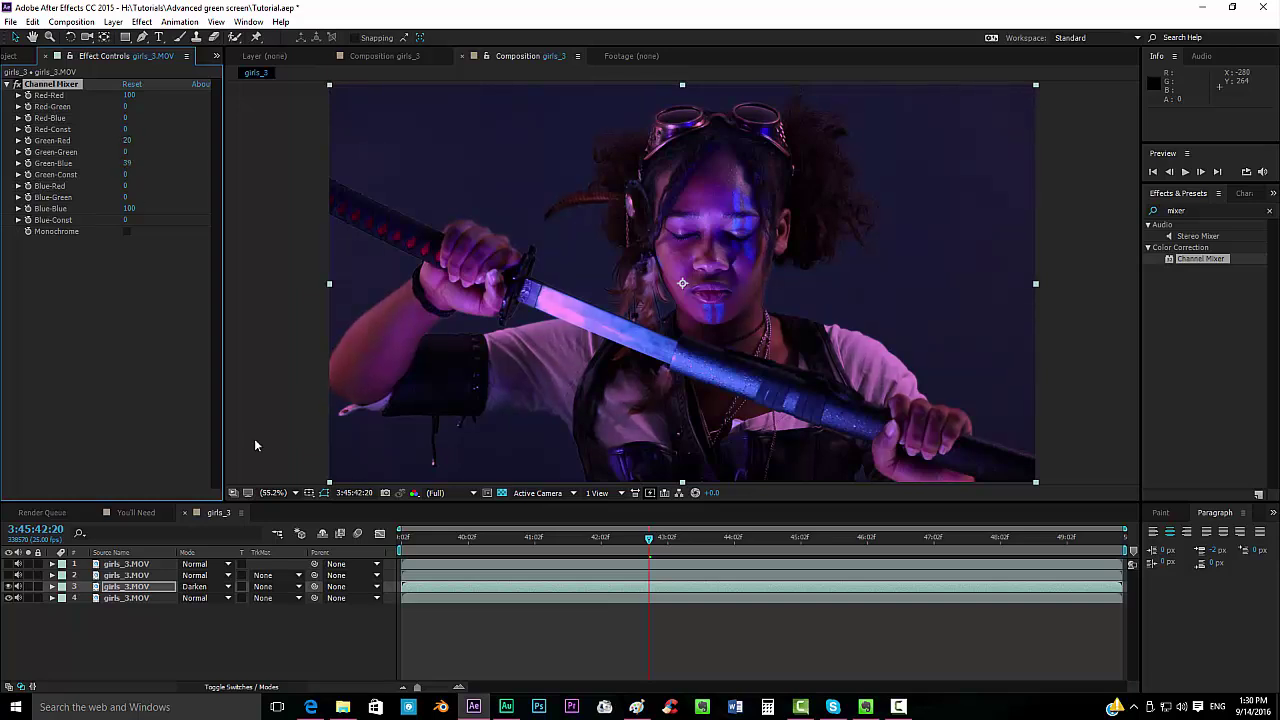
- Pre-compose the two despill layers into a precomp named girl_despill
click(123, 598)
shift+click(125, 588)
right_click(126, 592)
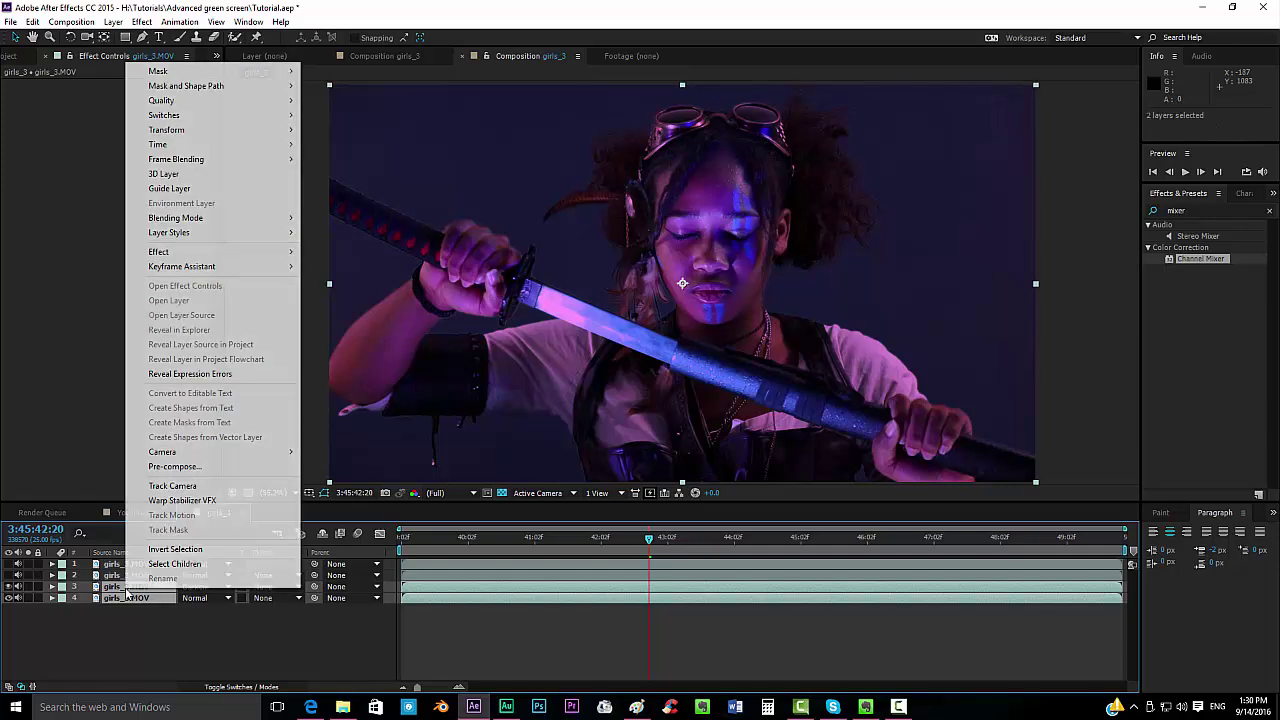
click(198, 467)
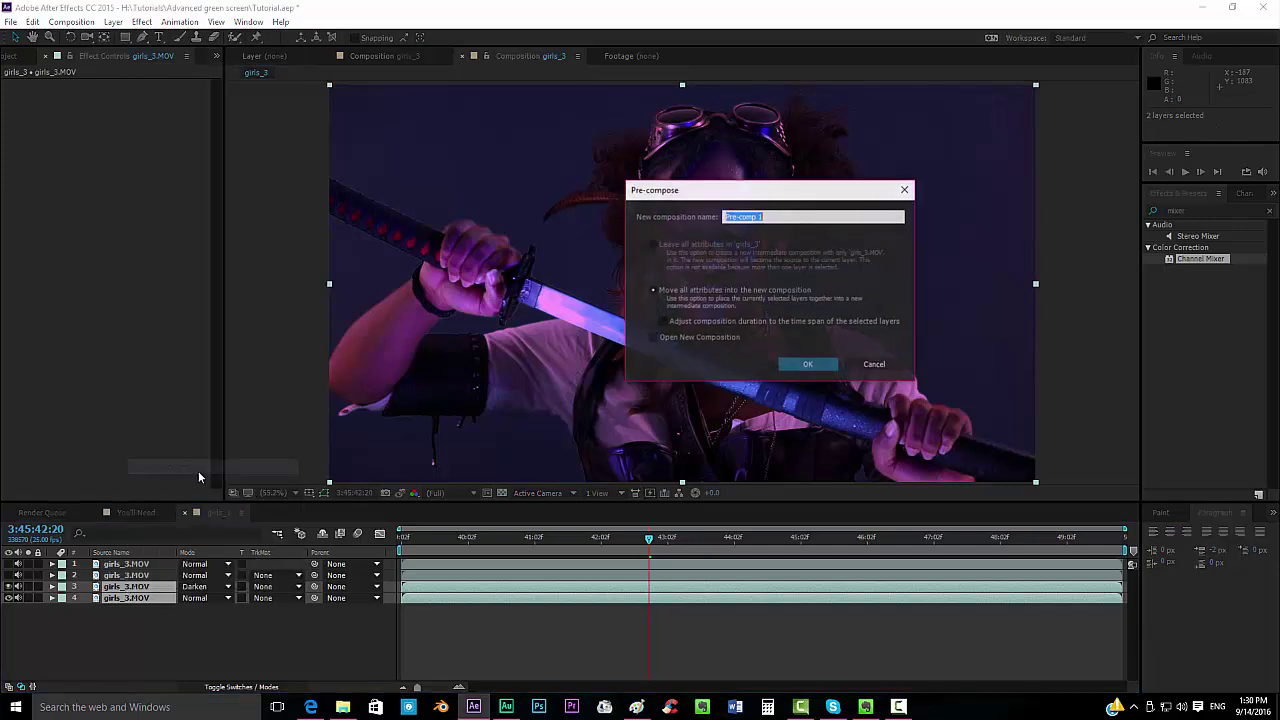
text(girl_despill)
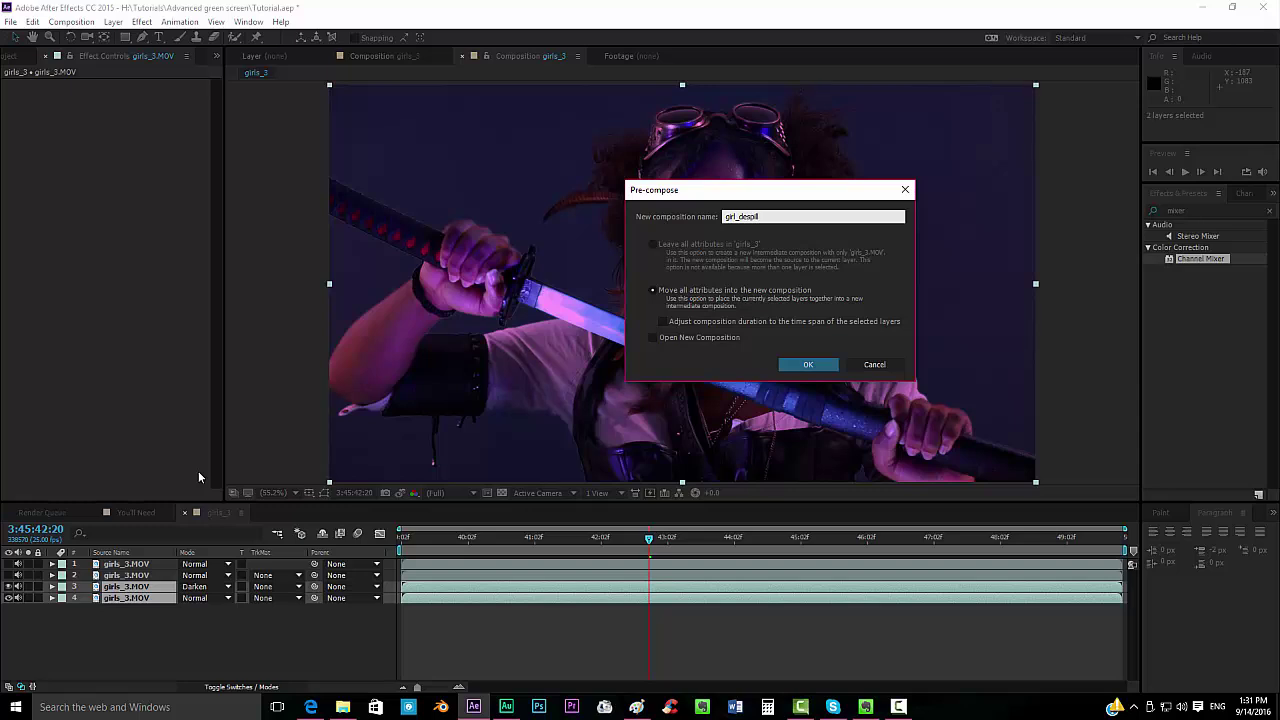
key(Return)
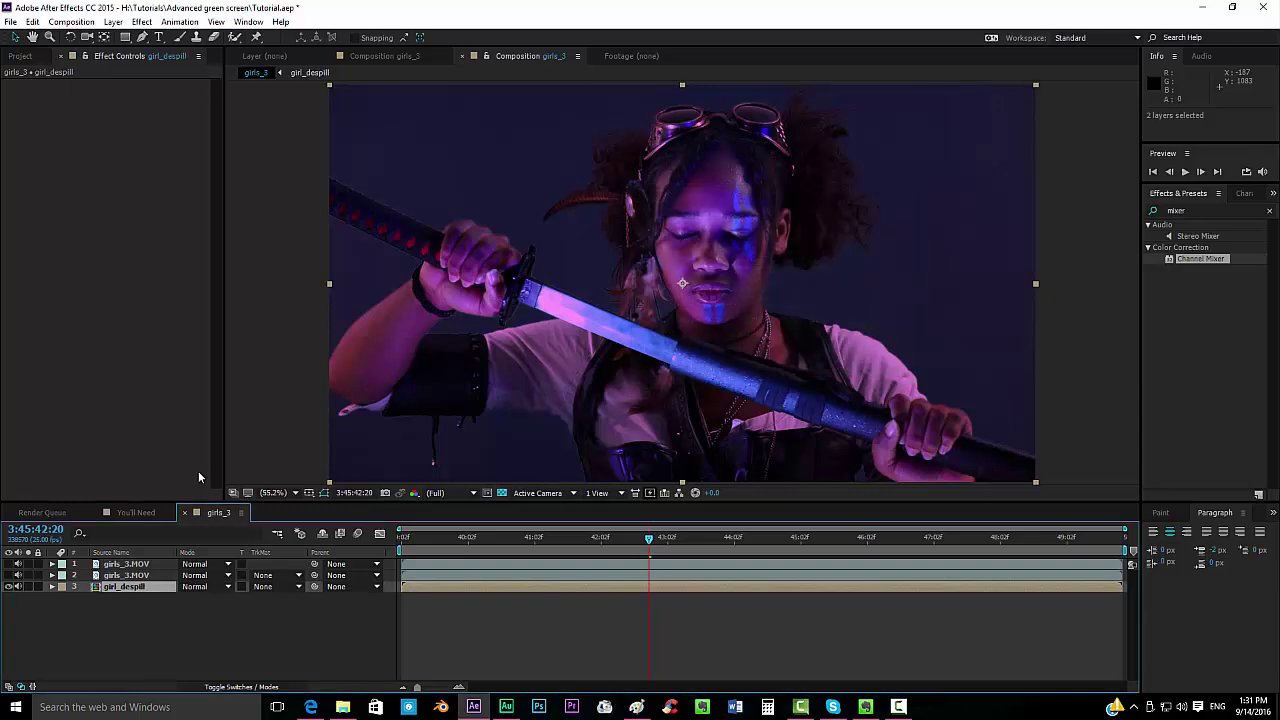
- Unhide layer 2's girls_3.MOV footage and apply Keylight (1.2) to it
click(9, 586)
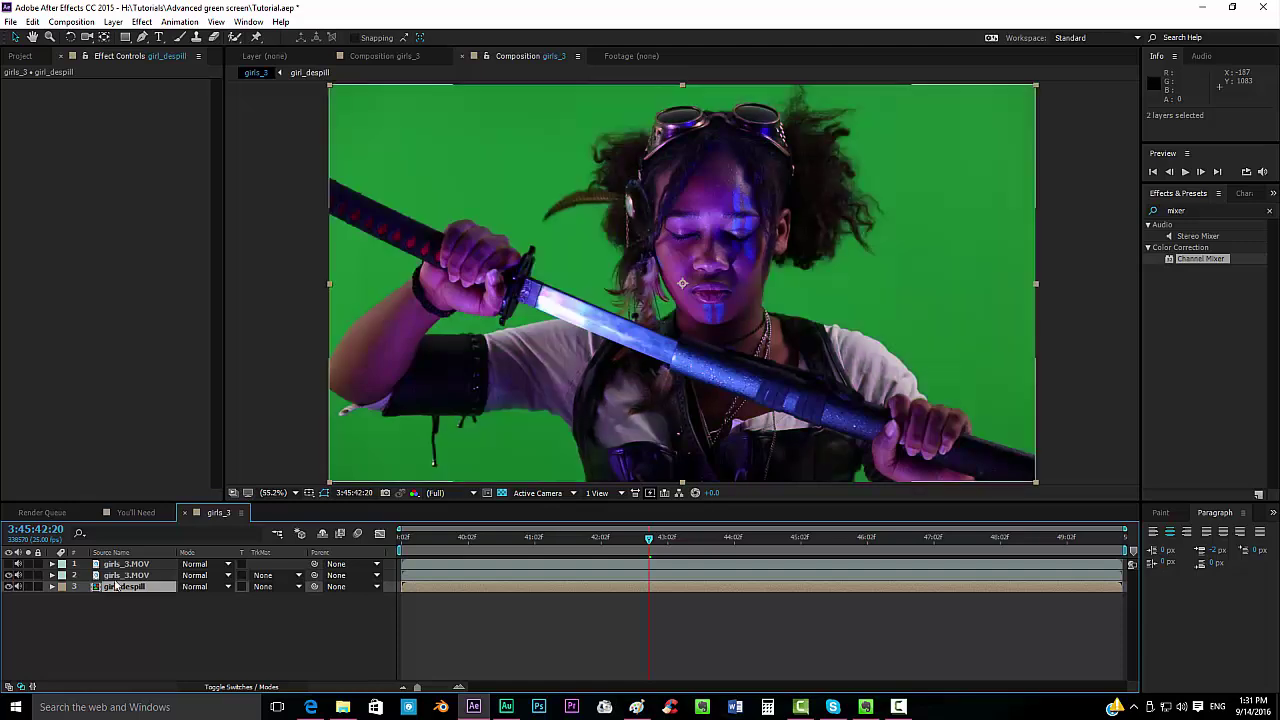
click(127, 576)
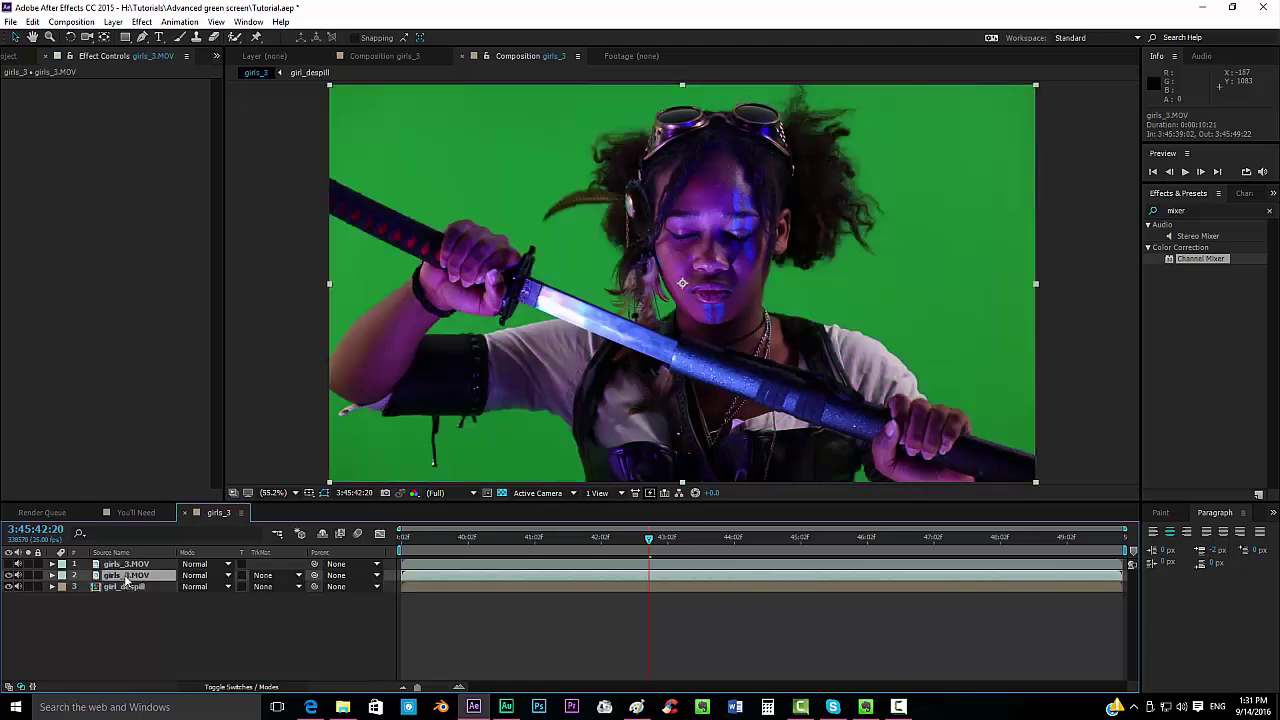
click(1192, 210)
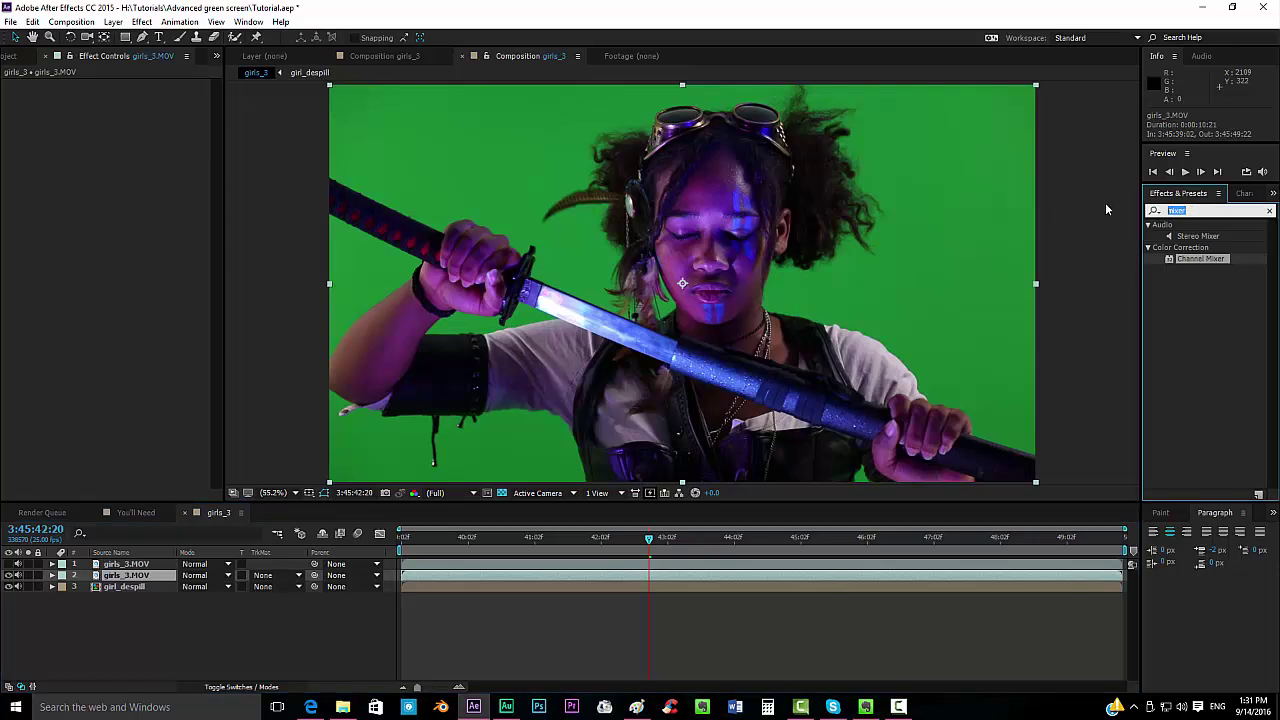
text(key)
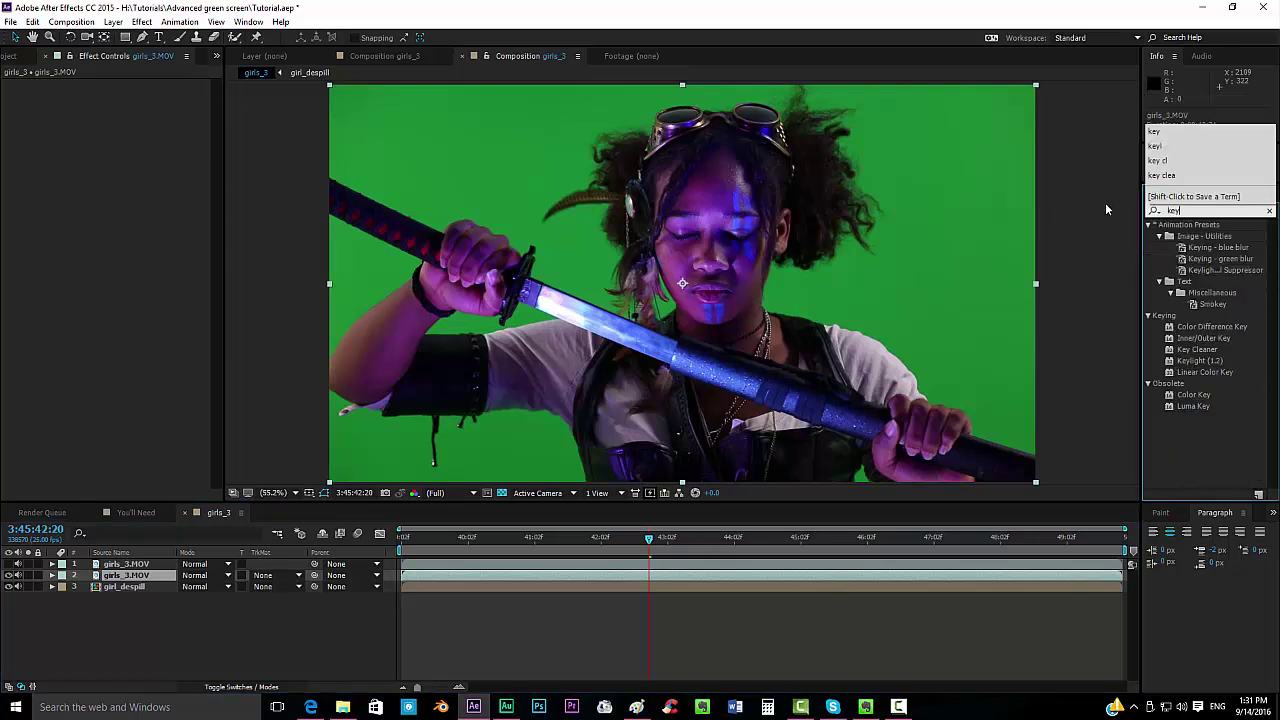
drag(1200, 361, 764, 576)
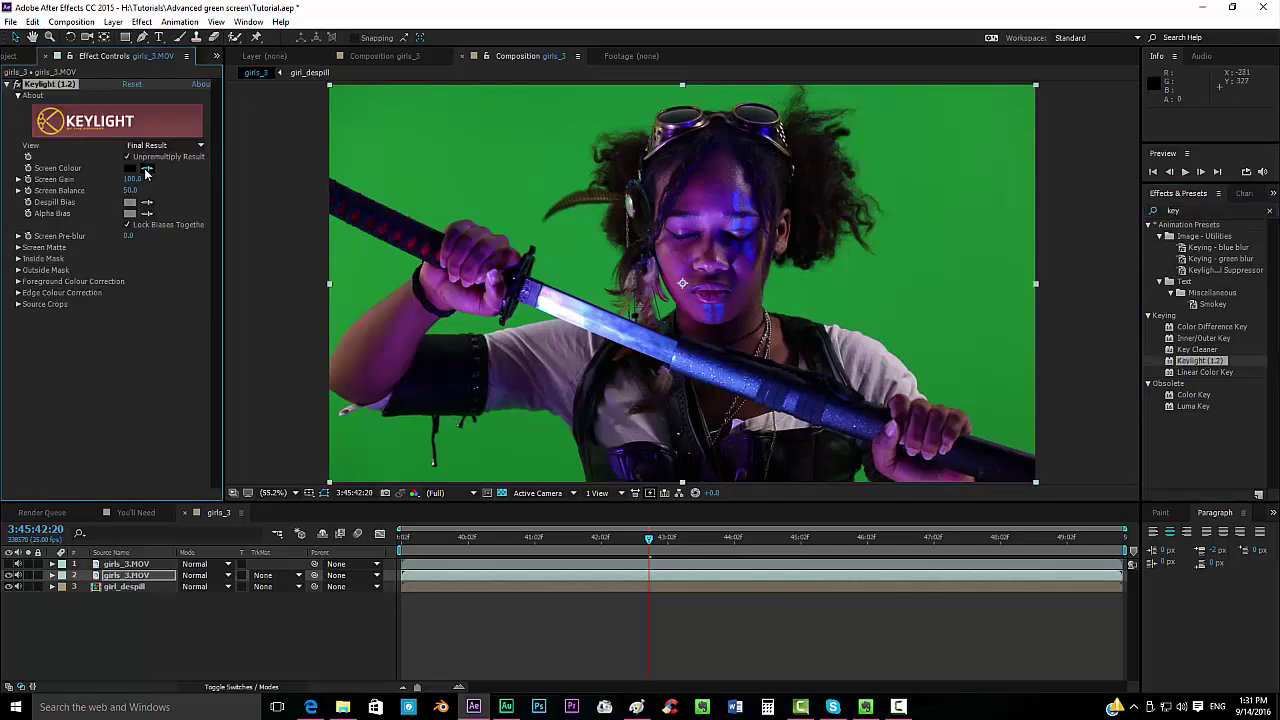
- Sample the green backdrop as Keylight's Screen Colour and set View to Screen Matte
click(592, 265)
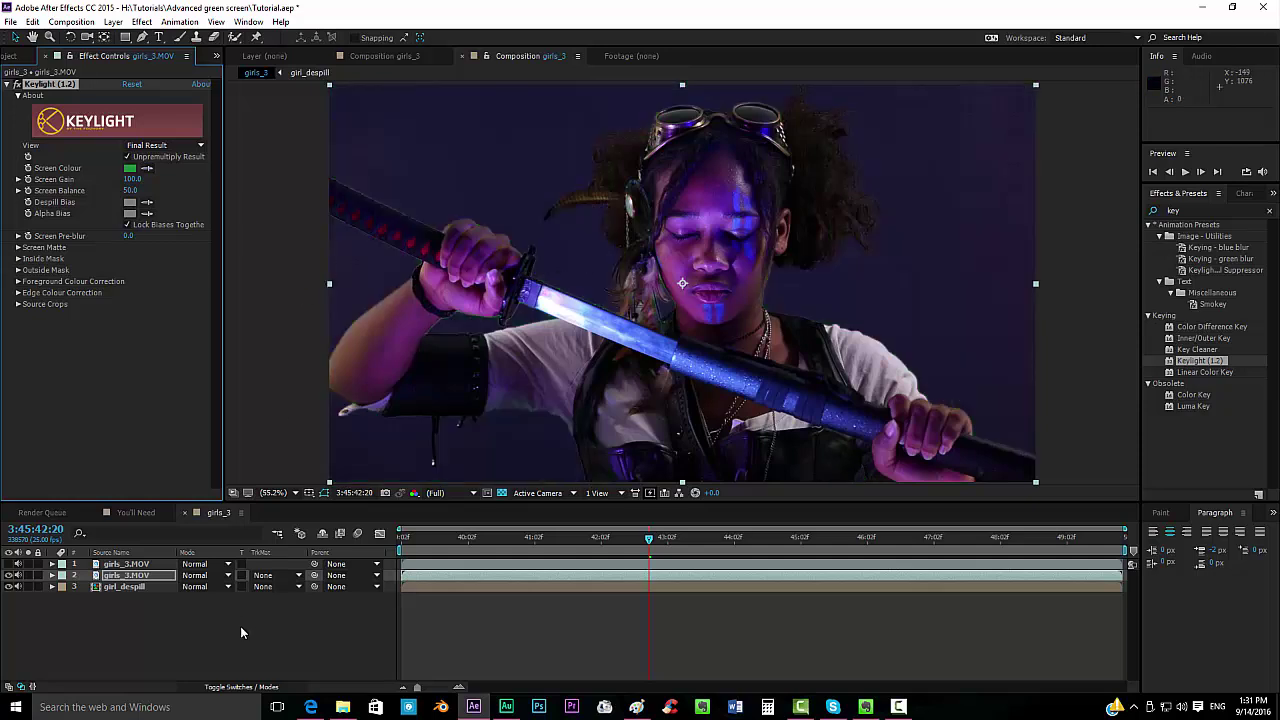
click(168, 147)
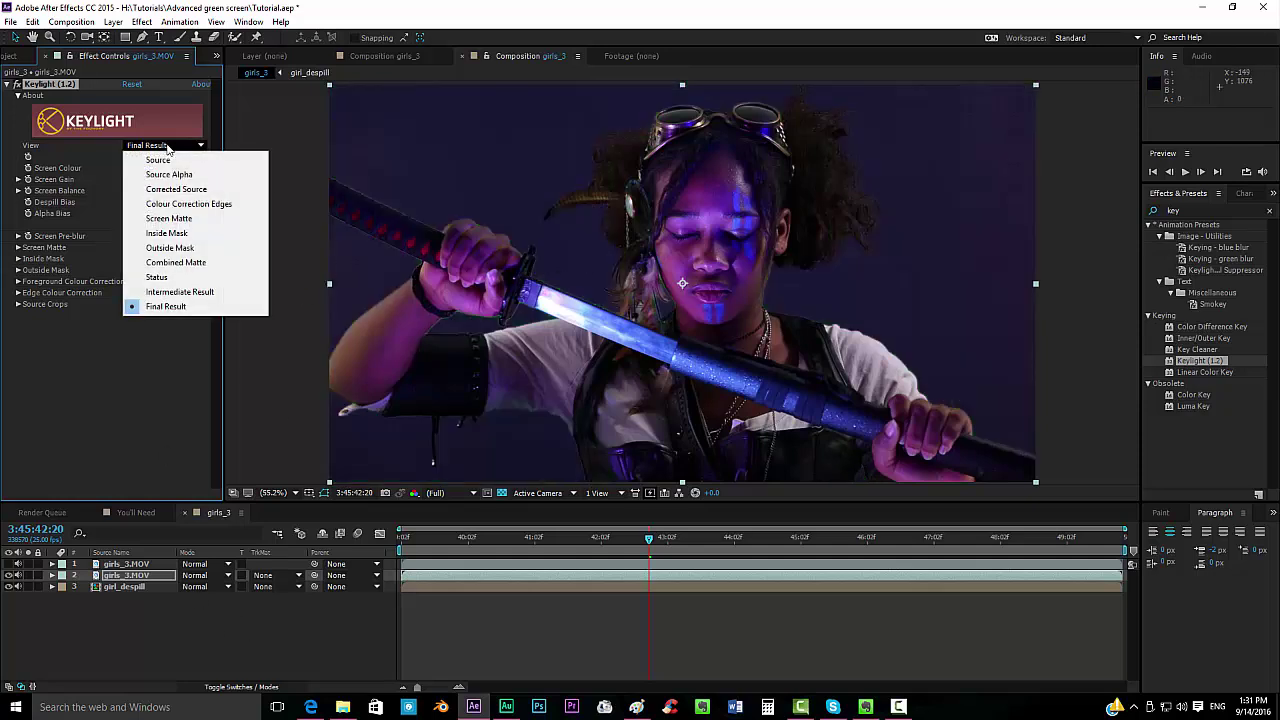
click(176, 218)
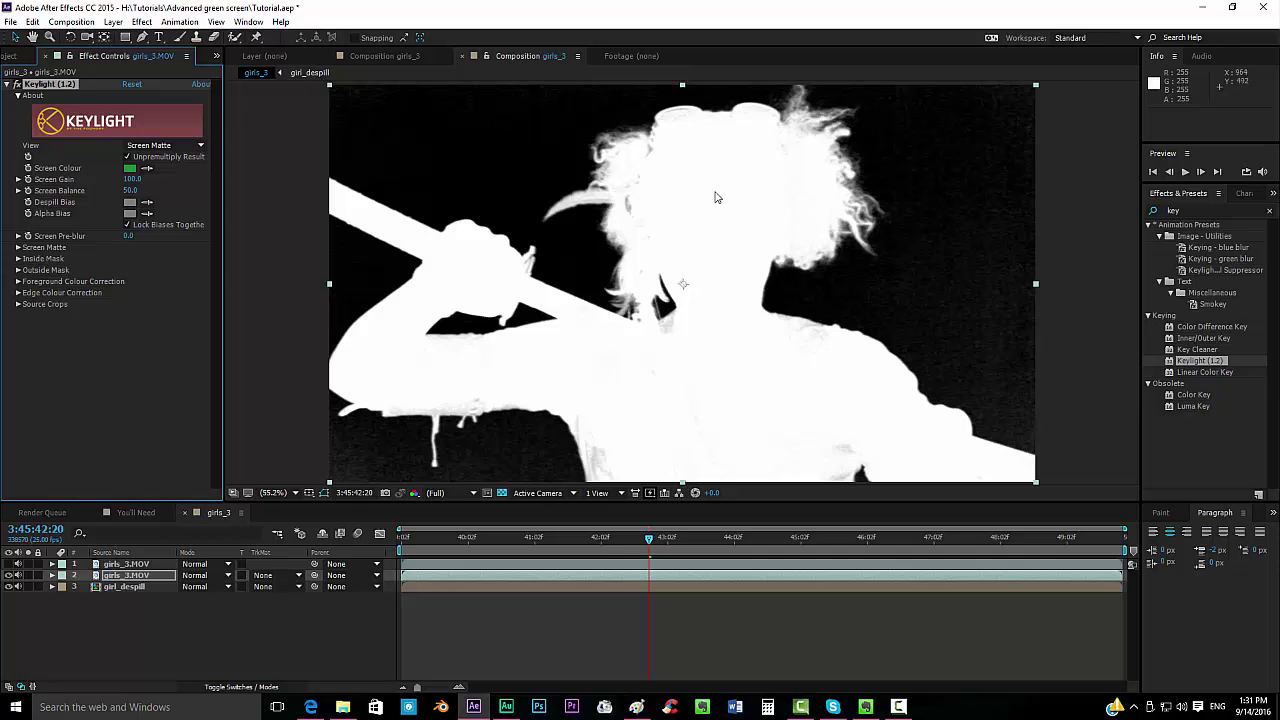
- Raise Keylight's Clip Black to 17 and set Screen Softness to 2.0
click(18, 247)
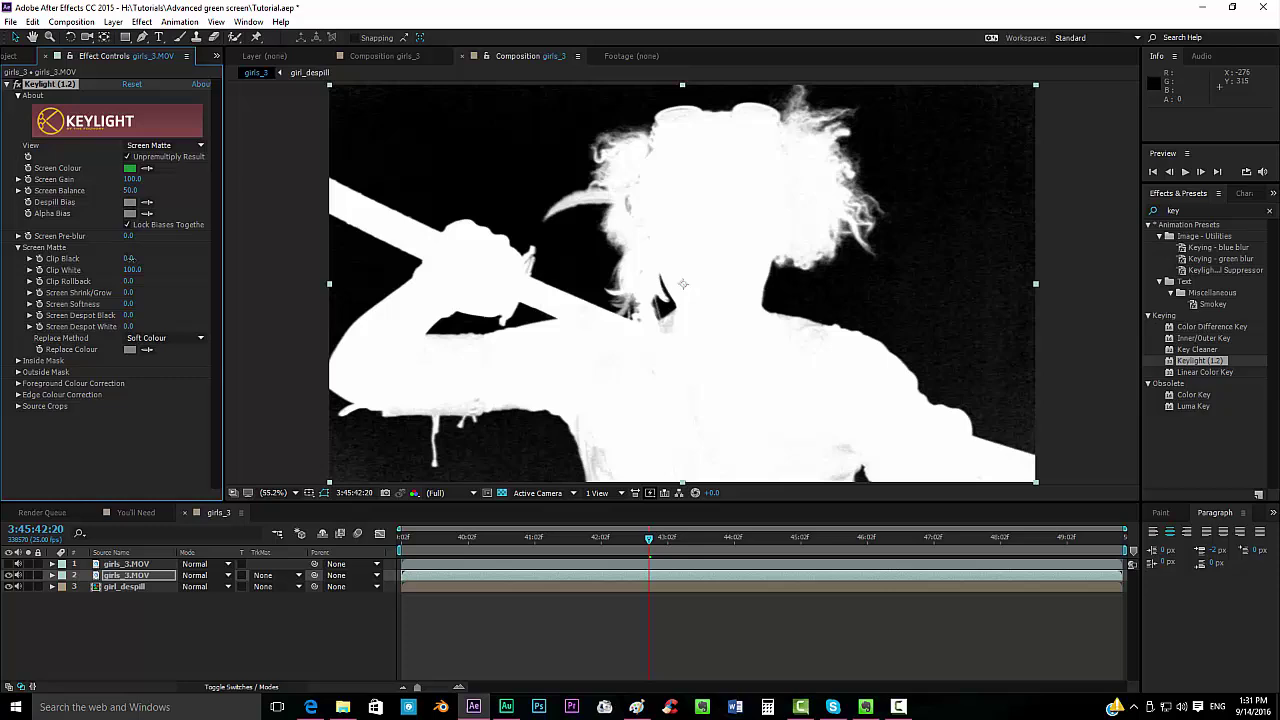
mouse_move(129, 258)
mouse_down()
mouse_move(141, 258)
mouse_move(111, 270)
mouse_up()
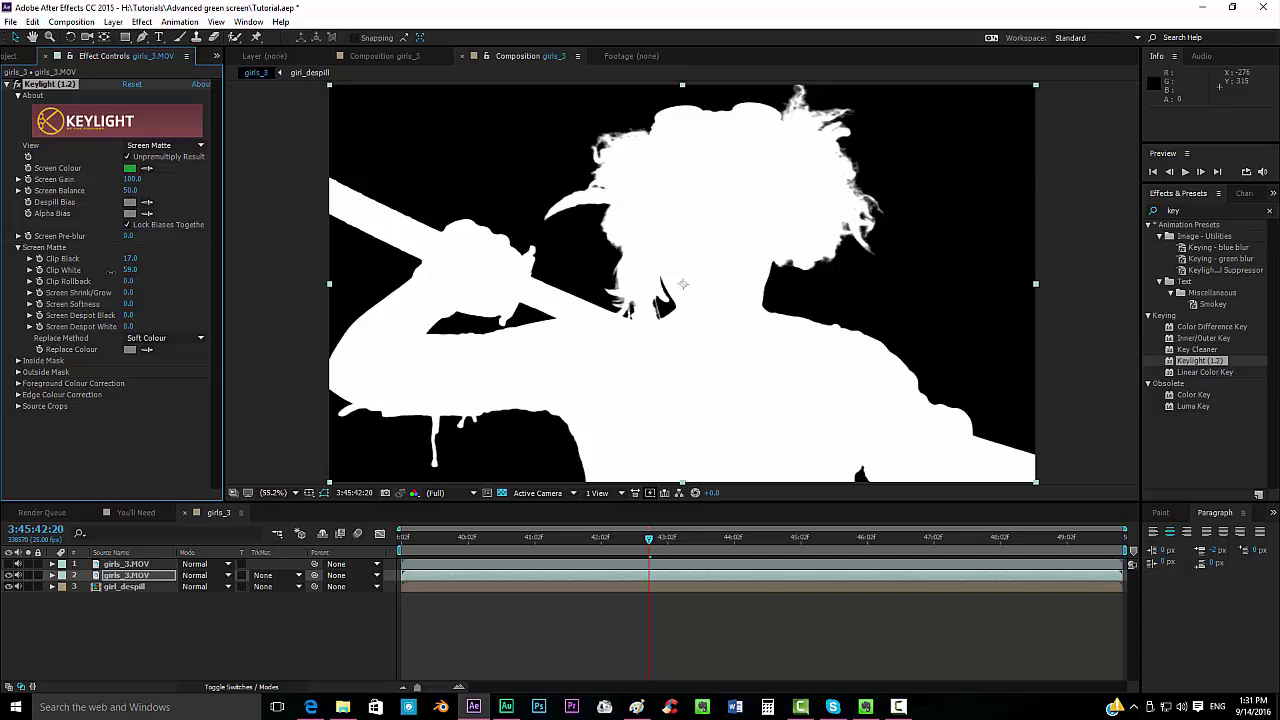
click(129, 305)
text(2)
key(Return)
- Set Screen Shrink/Grow to -3.0 and Replace Method to Hard Colour
click(128, 292)
text(-2)
key(Return)
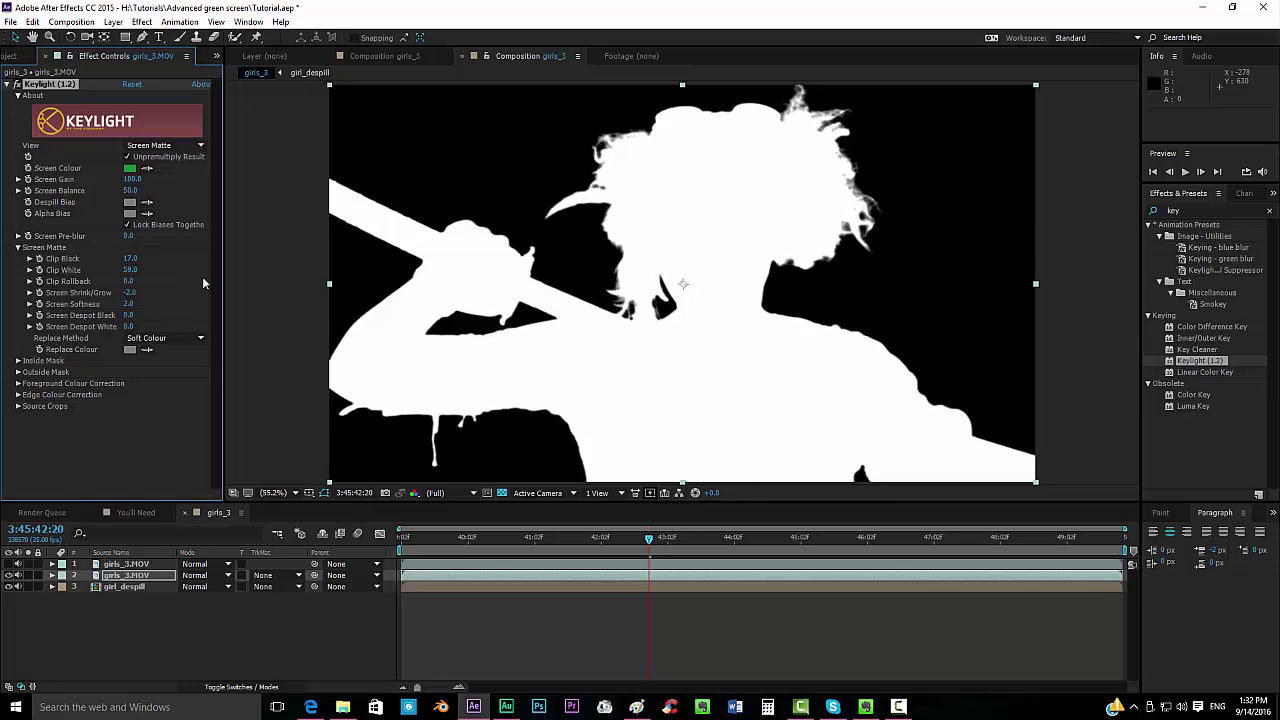
click(131, 293)
text(-3)
key(Return)
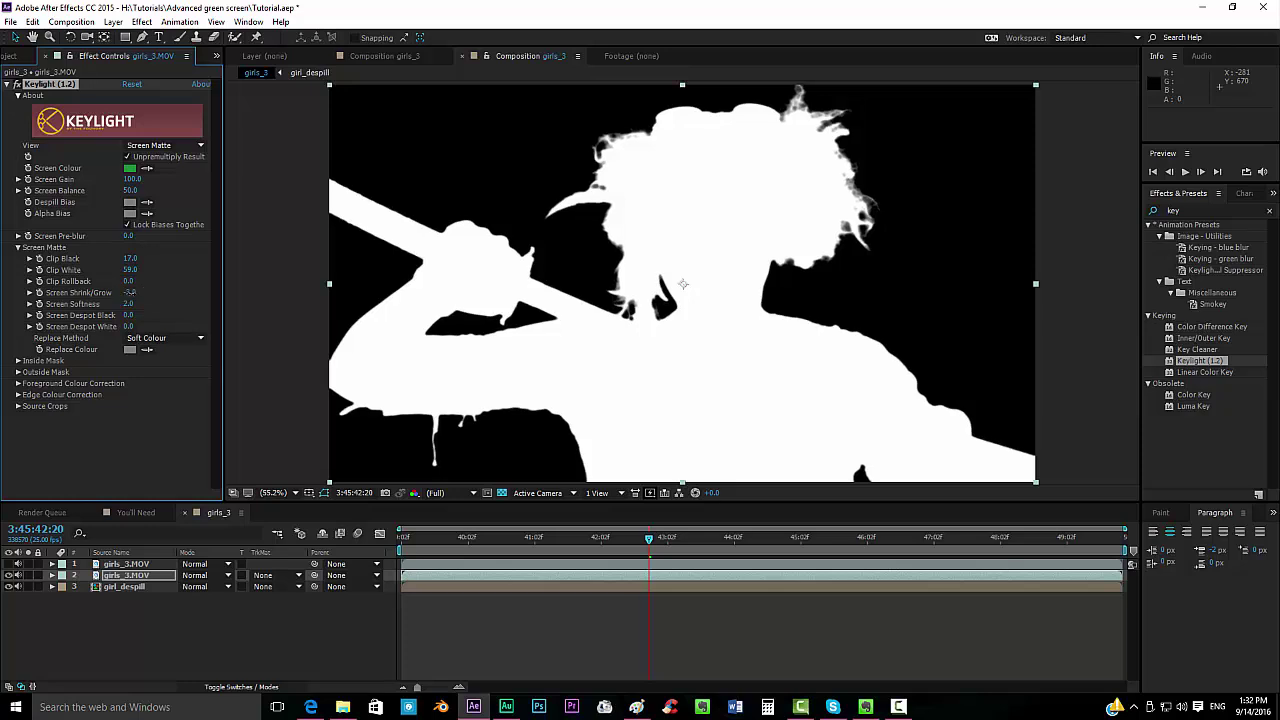
click(165, 338)
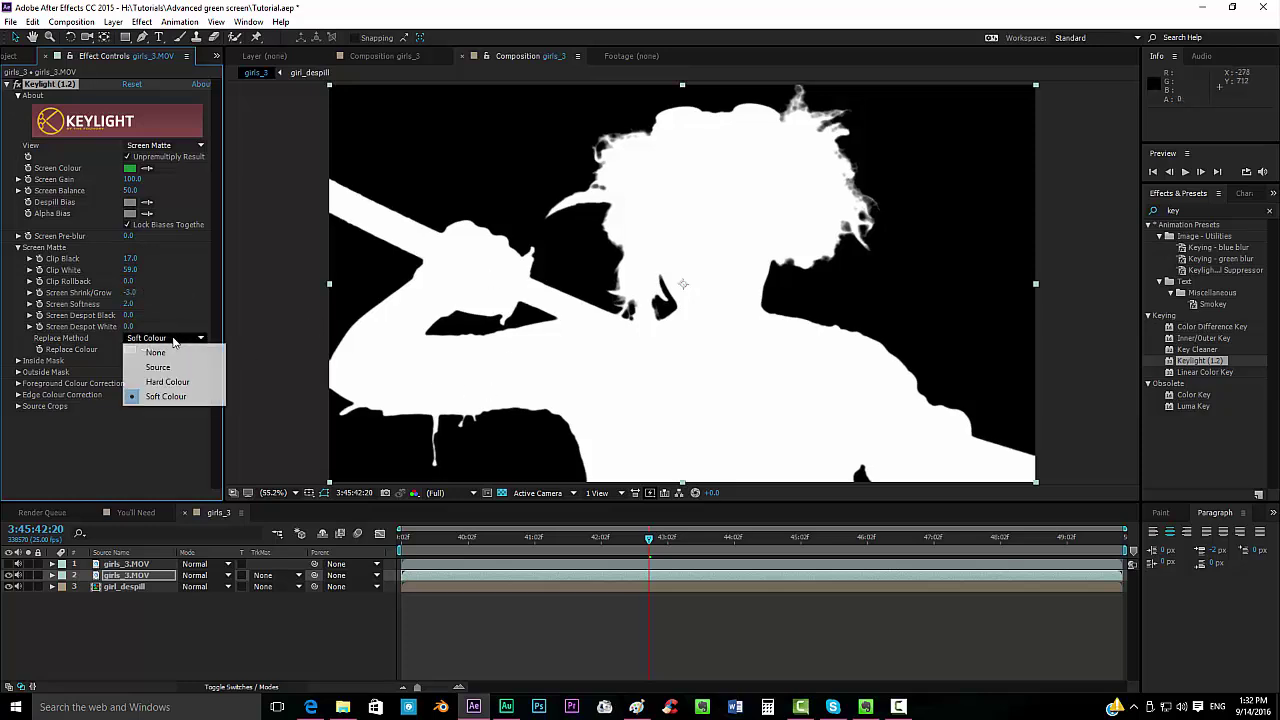
click(167, 382)
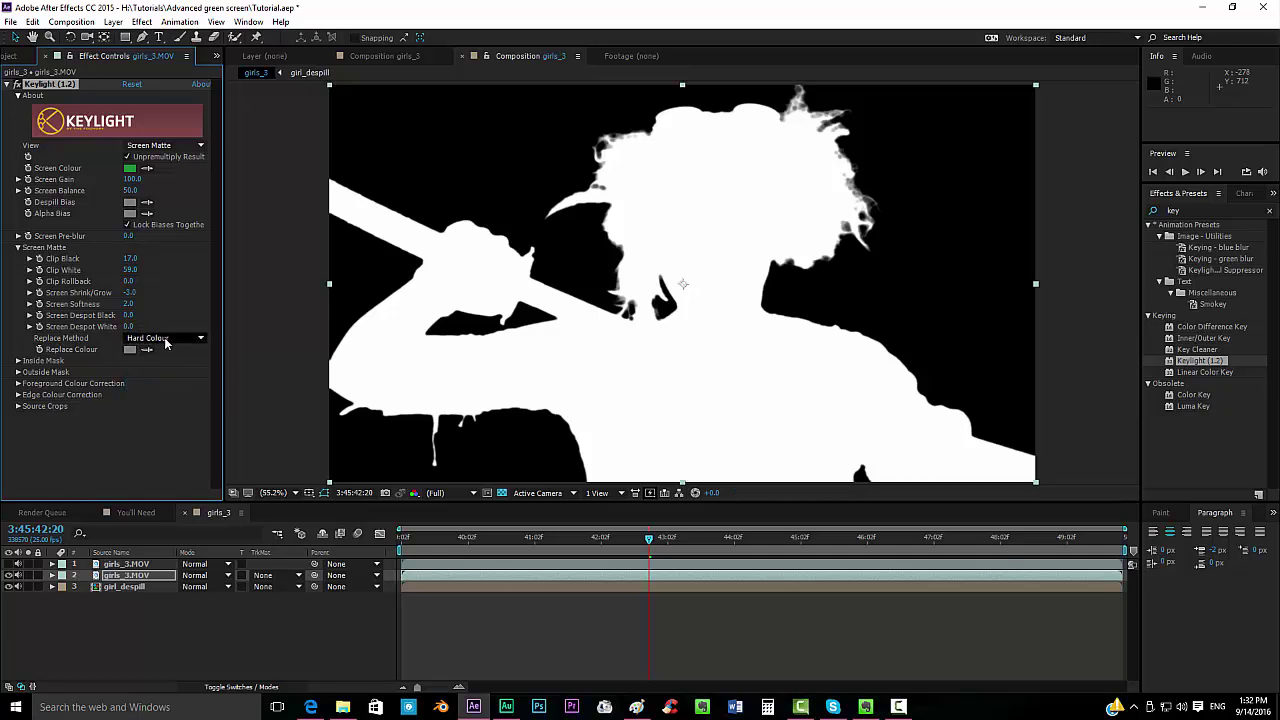
click(160, 338)
click(170, 452)
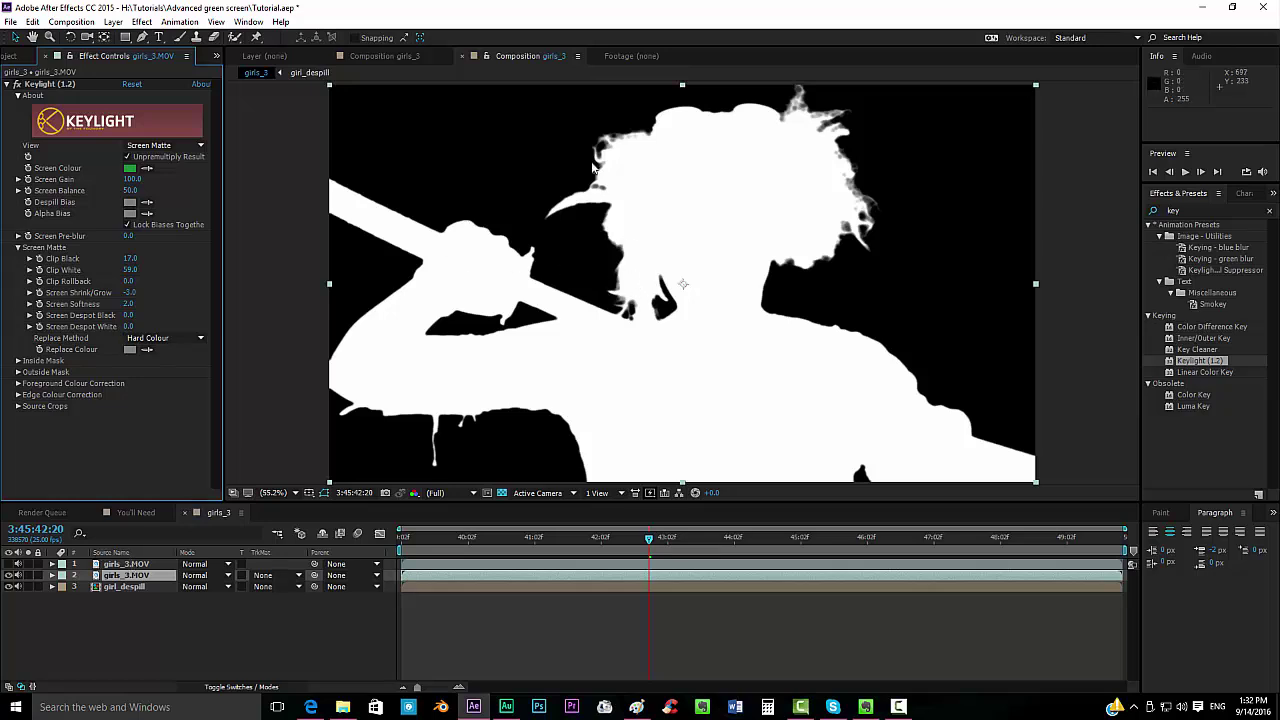
- Key the unhidden top girls_3.MOV layer with Keylight, sampling the green, and view its Screen Matte
click(9, 564)
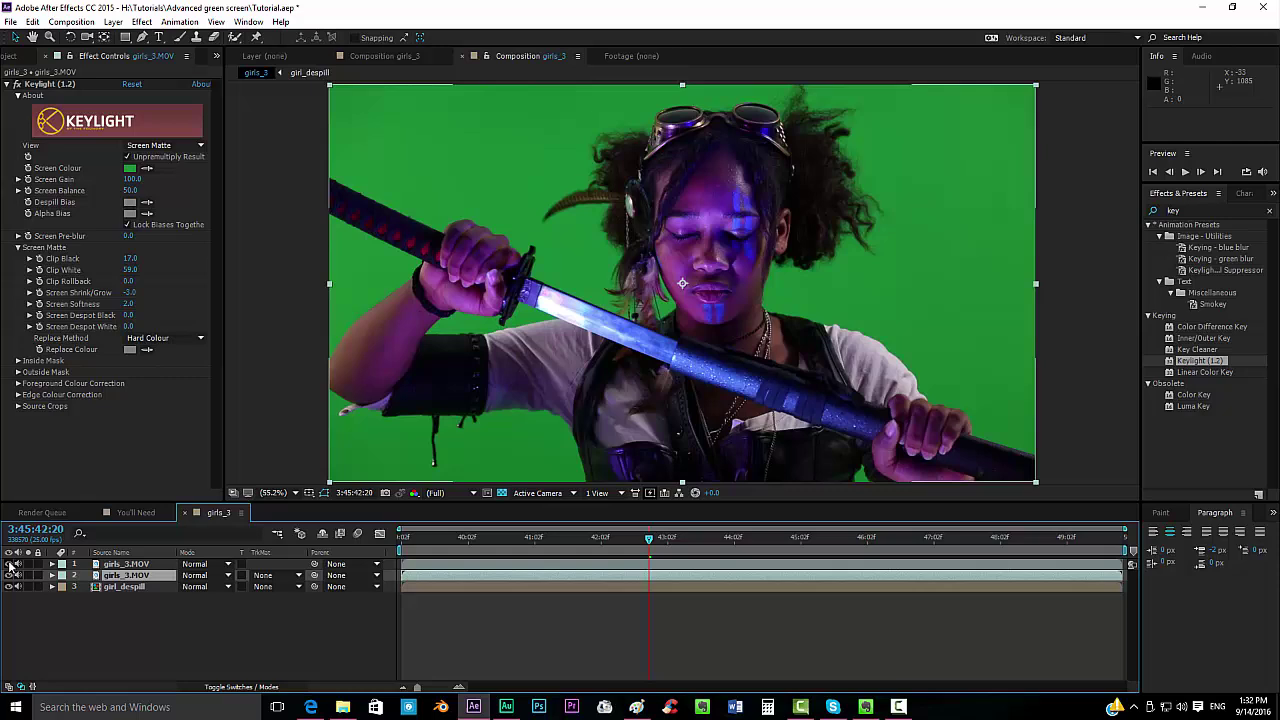
click(130, 564)
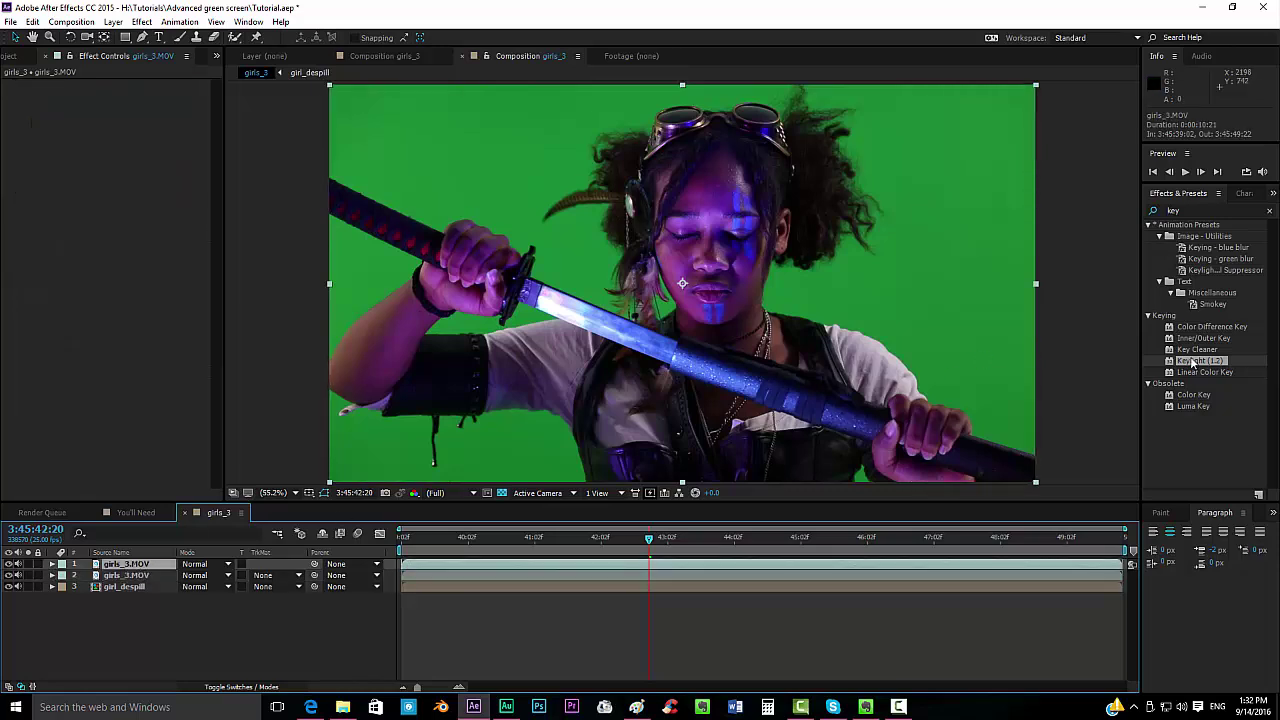
drag(1203, 365, 150, 190)
click(147, 168)
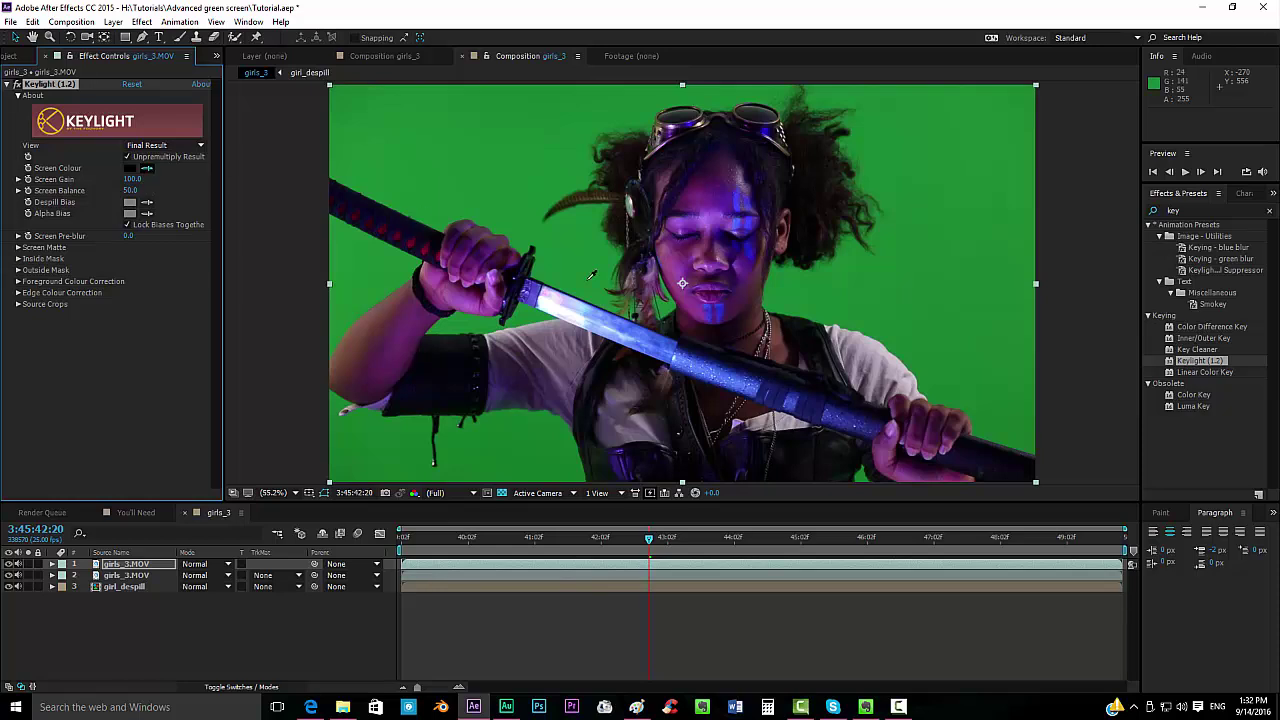
click(494, 230)
click(176, 146)
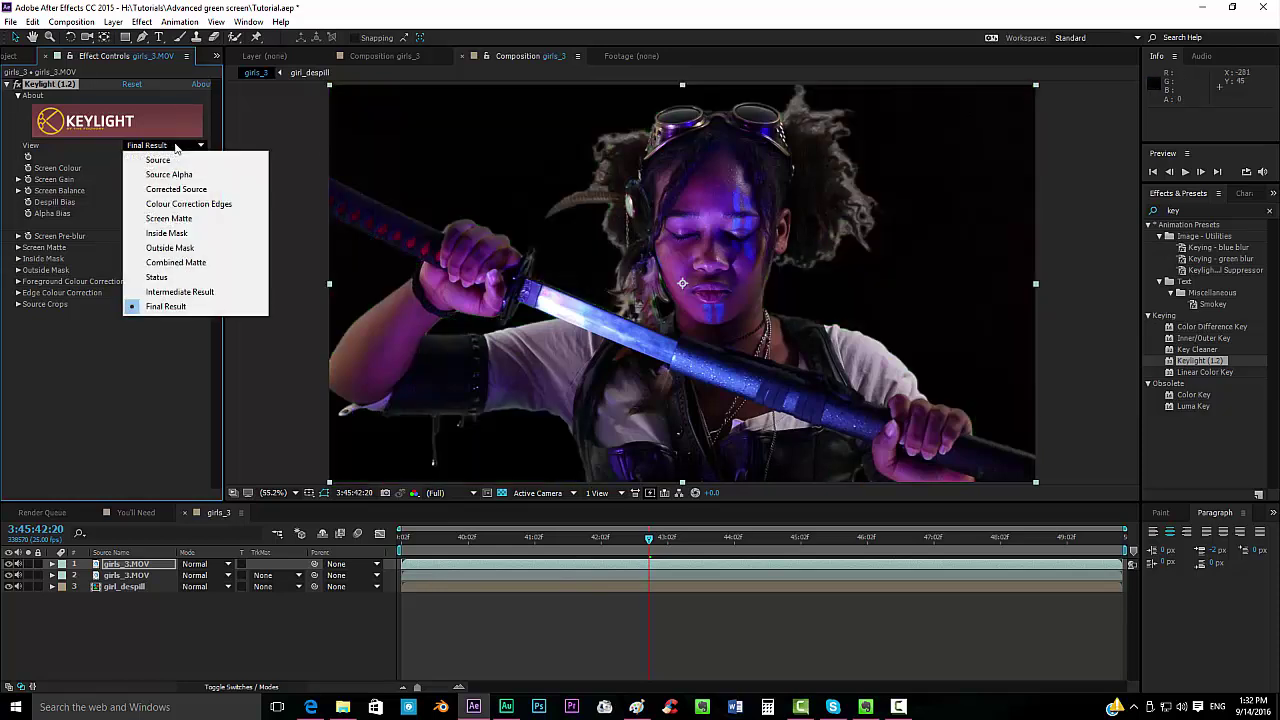
click(180, 218)
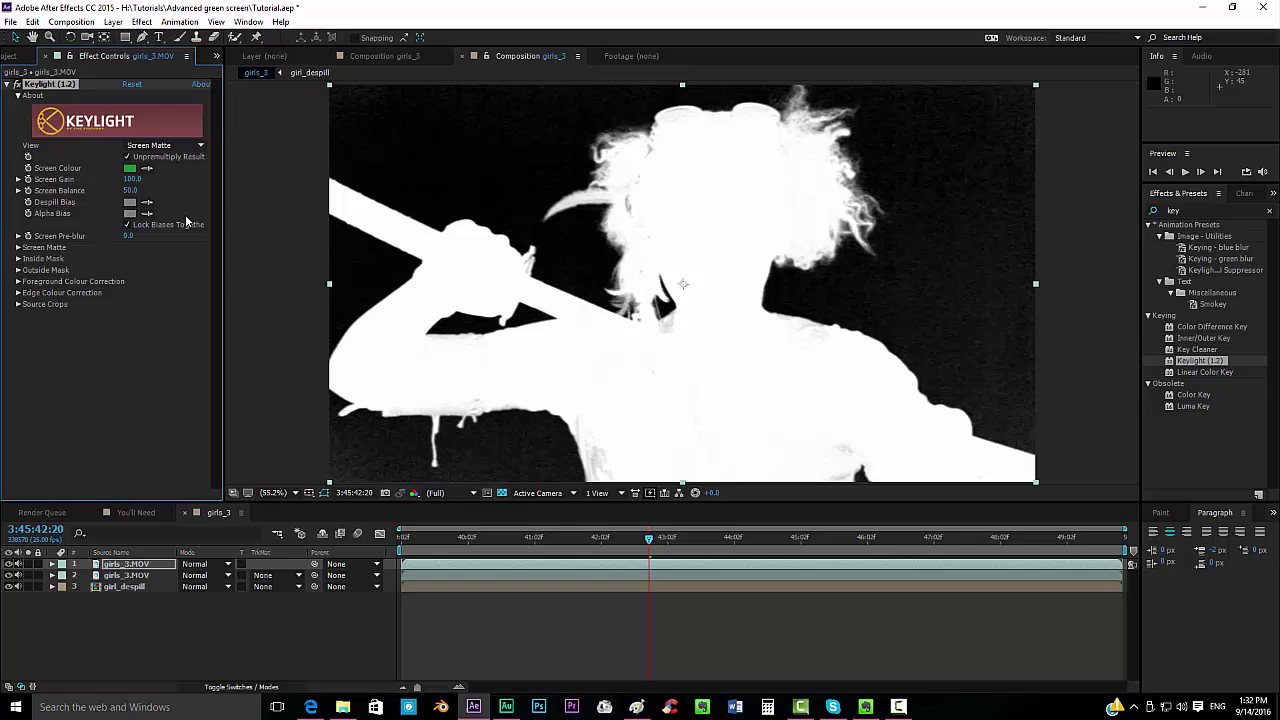
- Set its Replace Method to Hard Colour, raise Clip Black, and inspect the matte edges close up
click(18, 247)
click(165, 338)
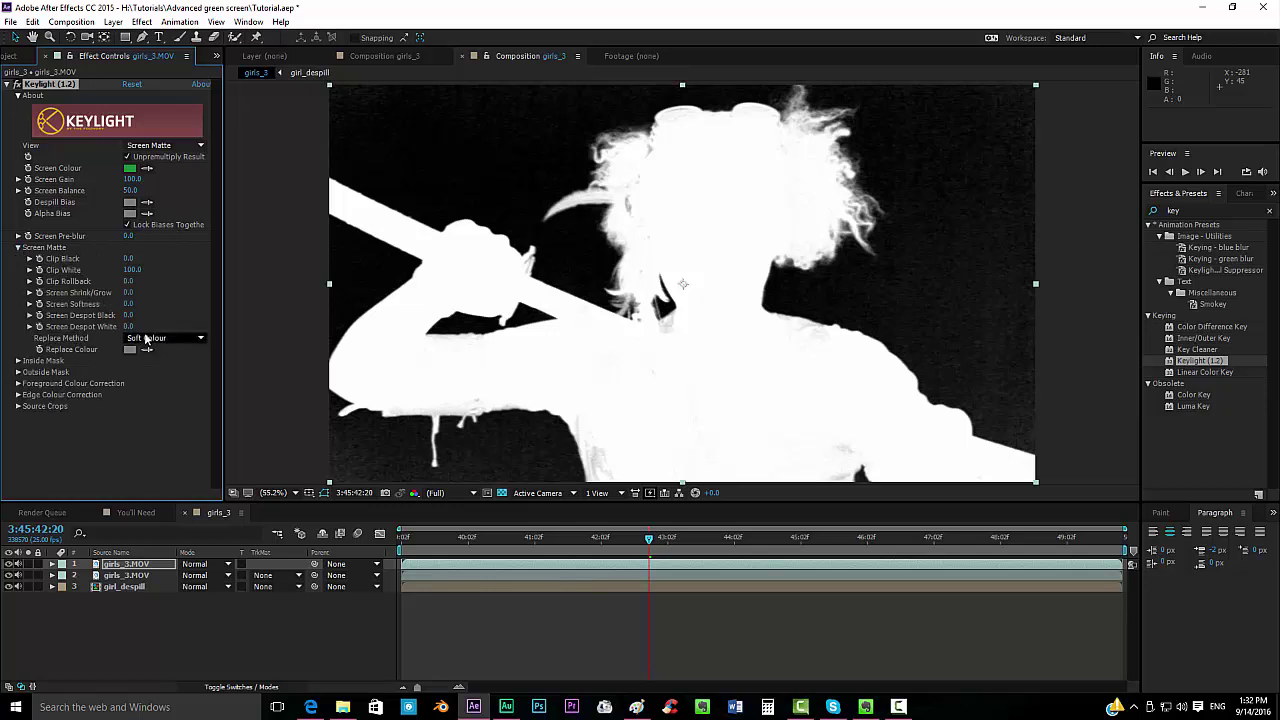
click(165, 382)
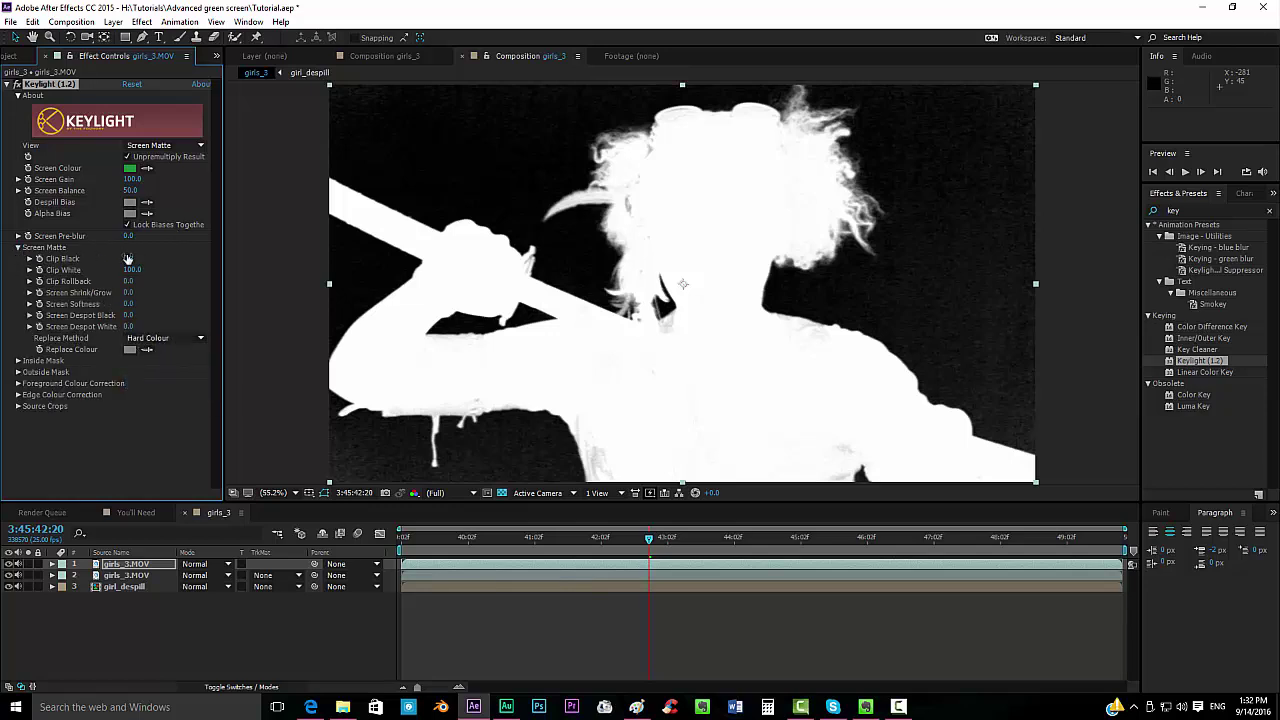
drag(128, 258, 137, 258)
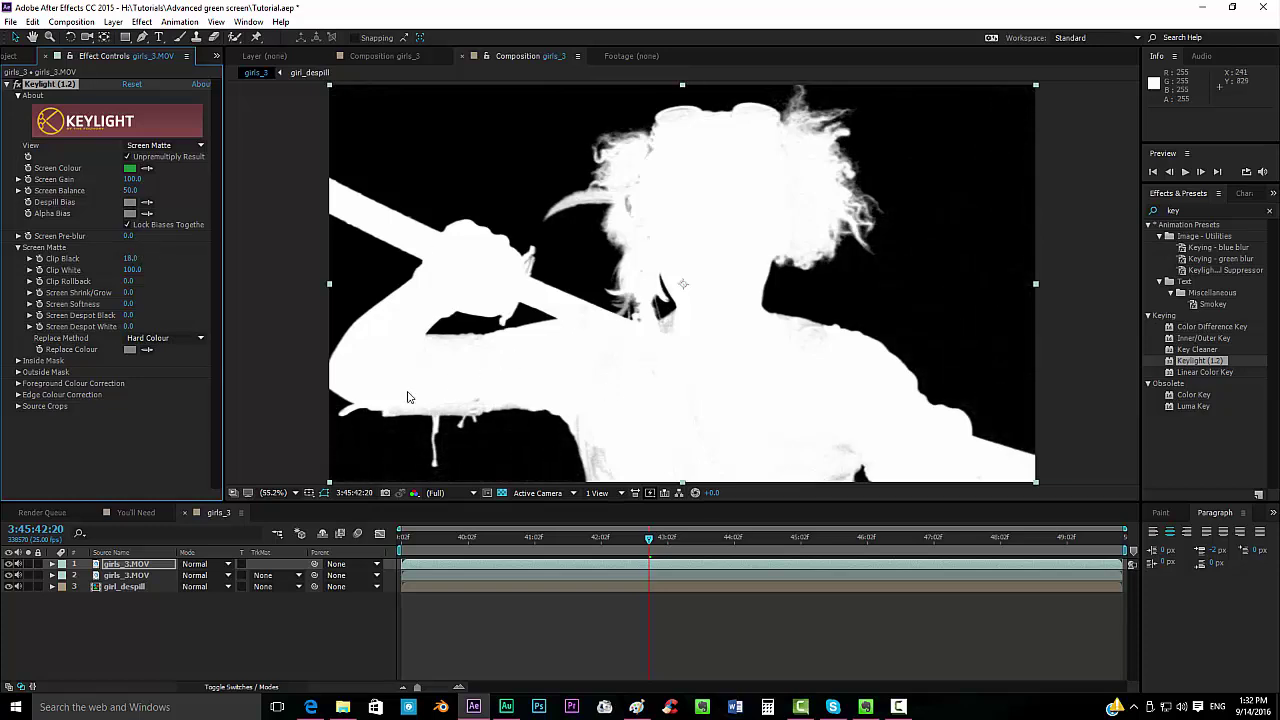
scroll(670, 222, up, 3)
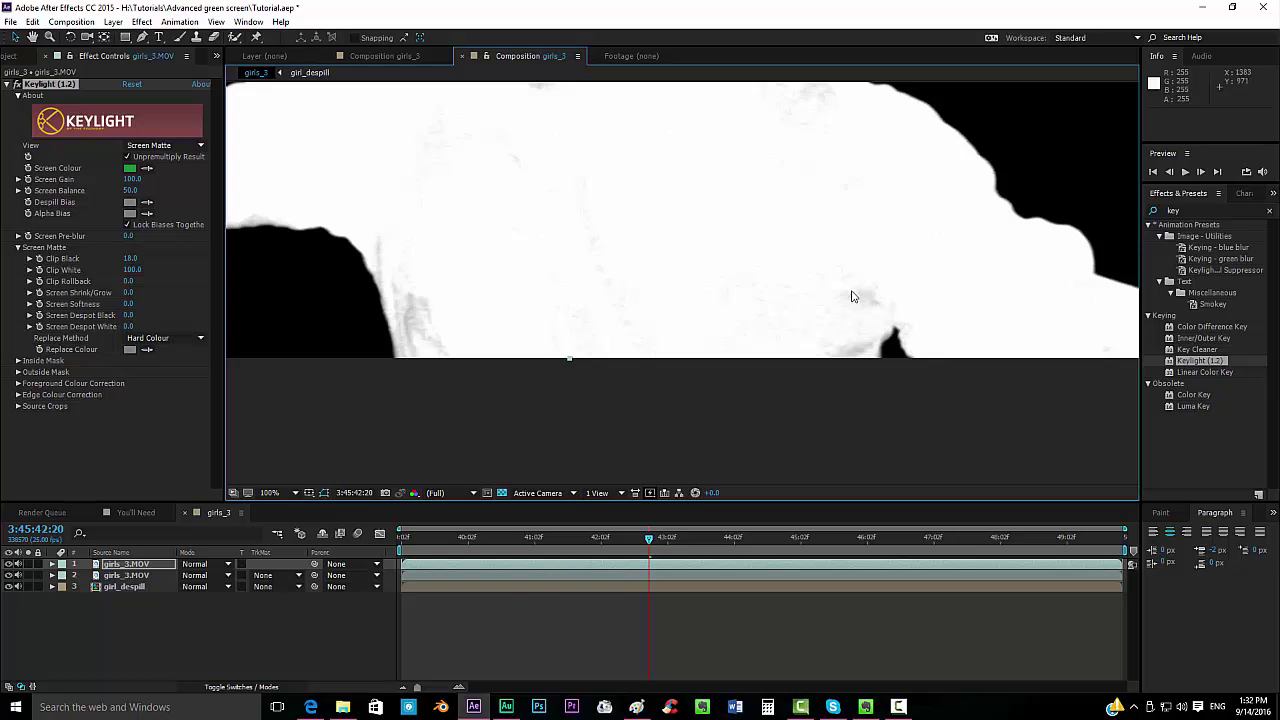
drag(833, 193, 810, 280)
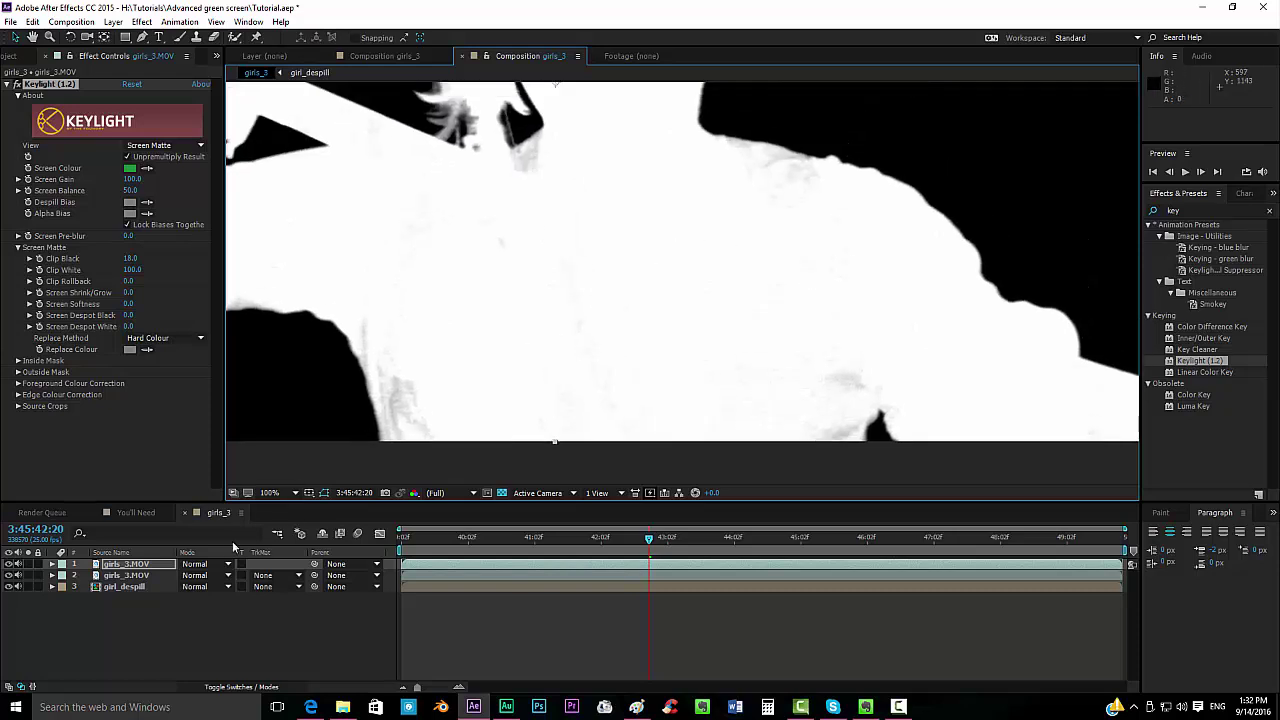
- Blend the top girls_3.MOV layer in Screen mode
click(218, 565)
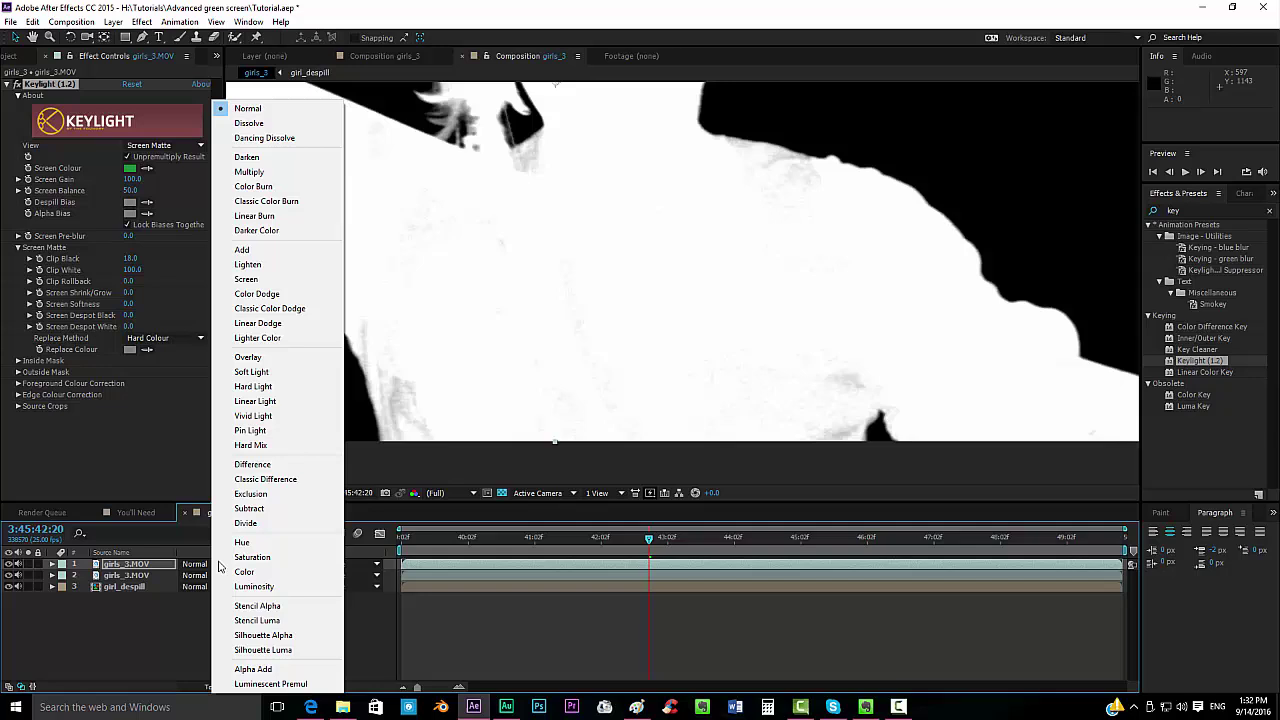
click(250, 280)
scroll(440, 340, up, 1)
scroll(440, 340, down, 2)
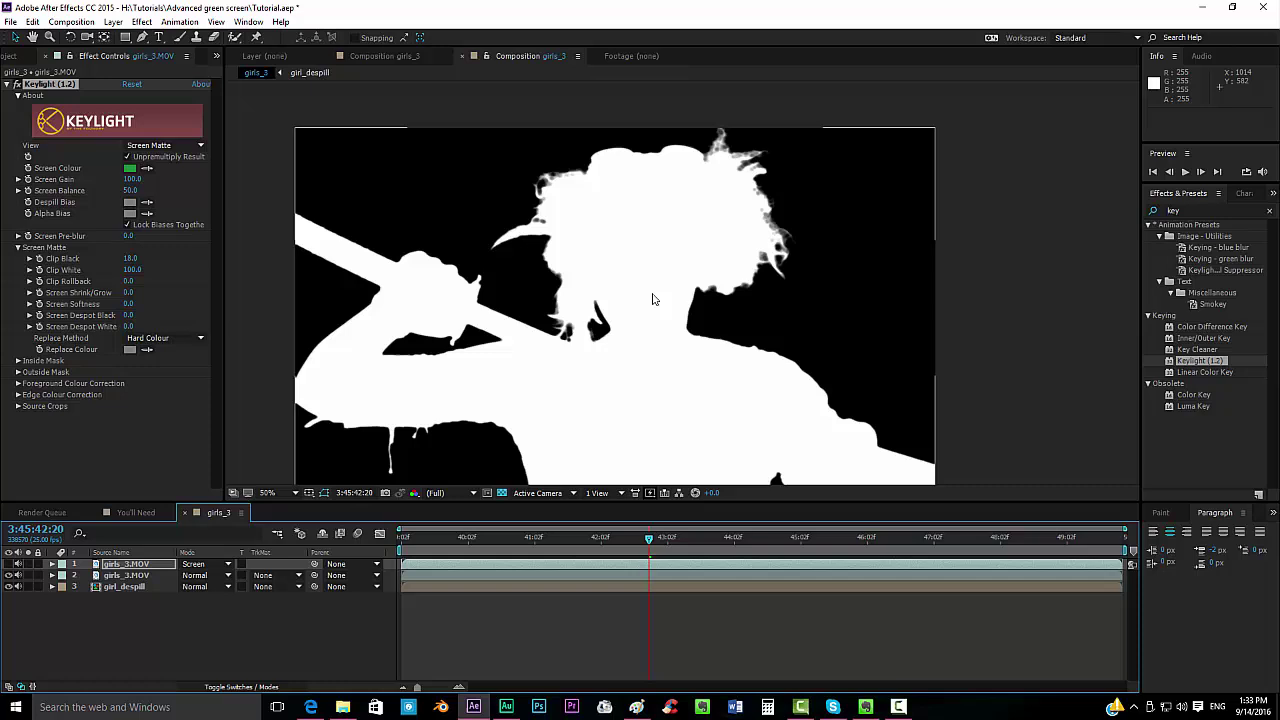
scroll(520, 385, up, 2)
scroll(532, 373, up, 2)
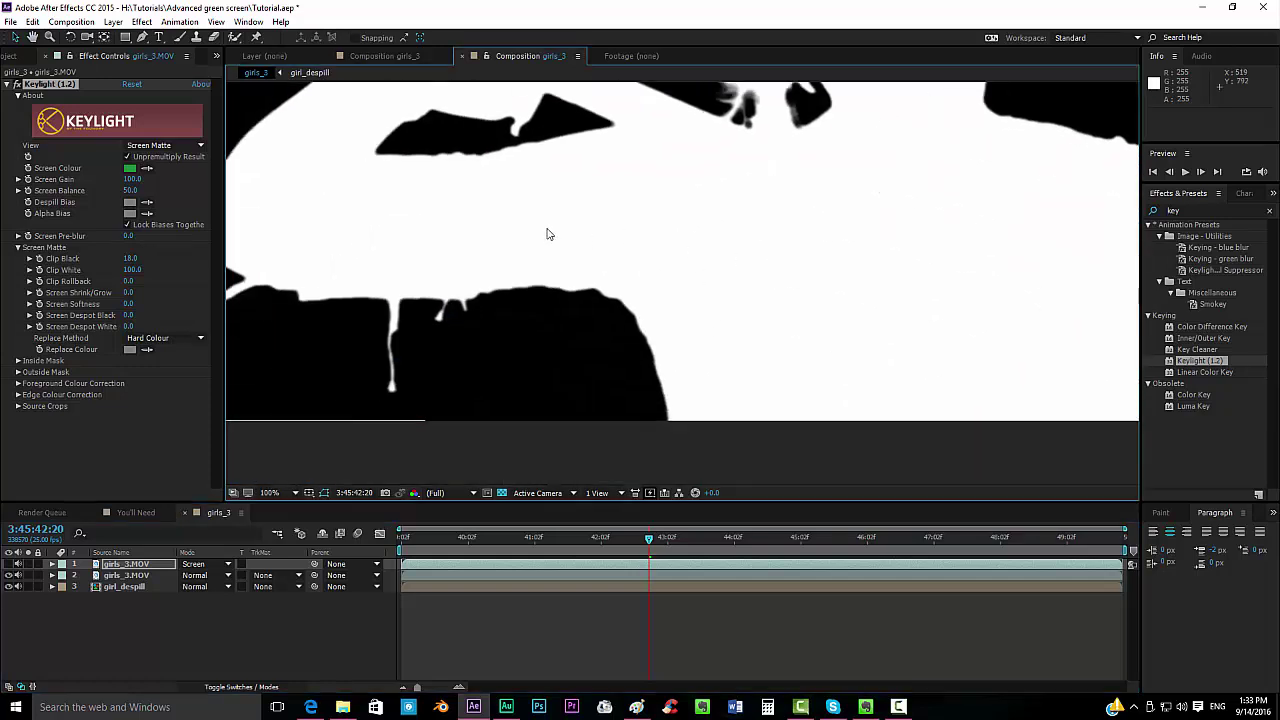
scroll(546, 234, down, 2)
scroll(743, 397, down, 2)
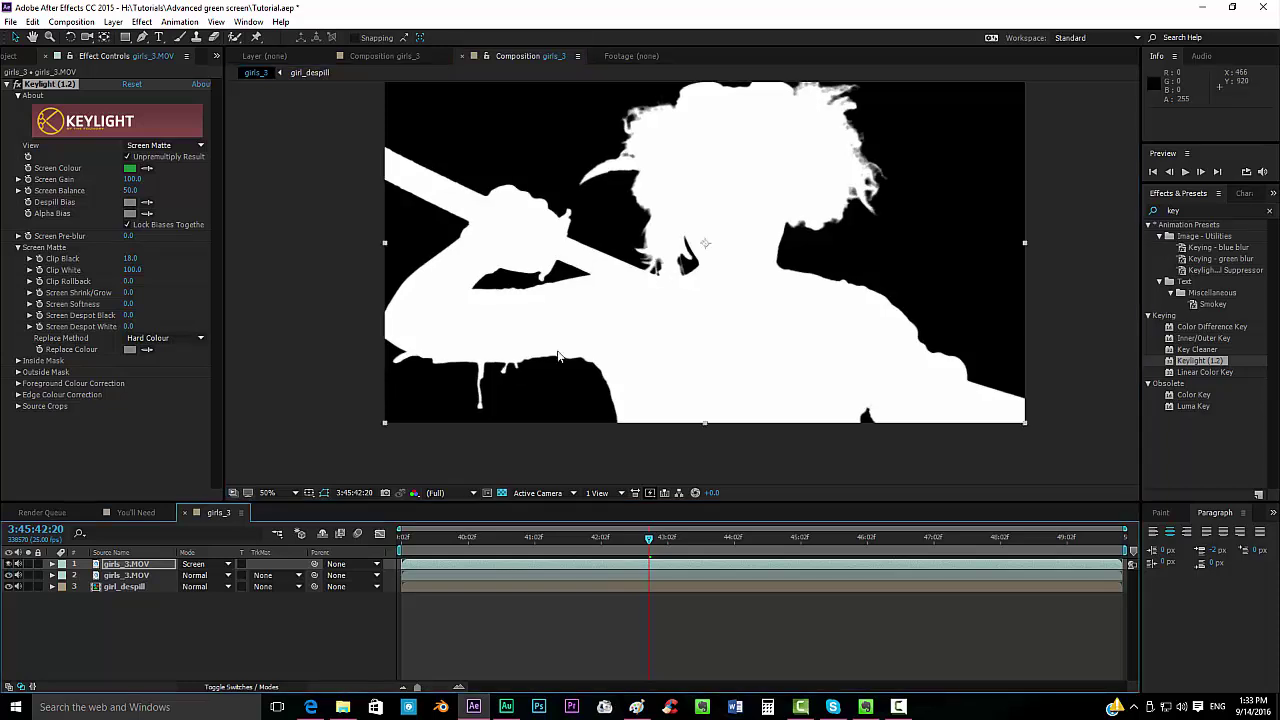
scroll(760, 323, up, 2)
scroll(772, 368, up, 1)
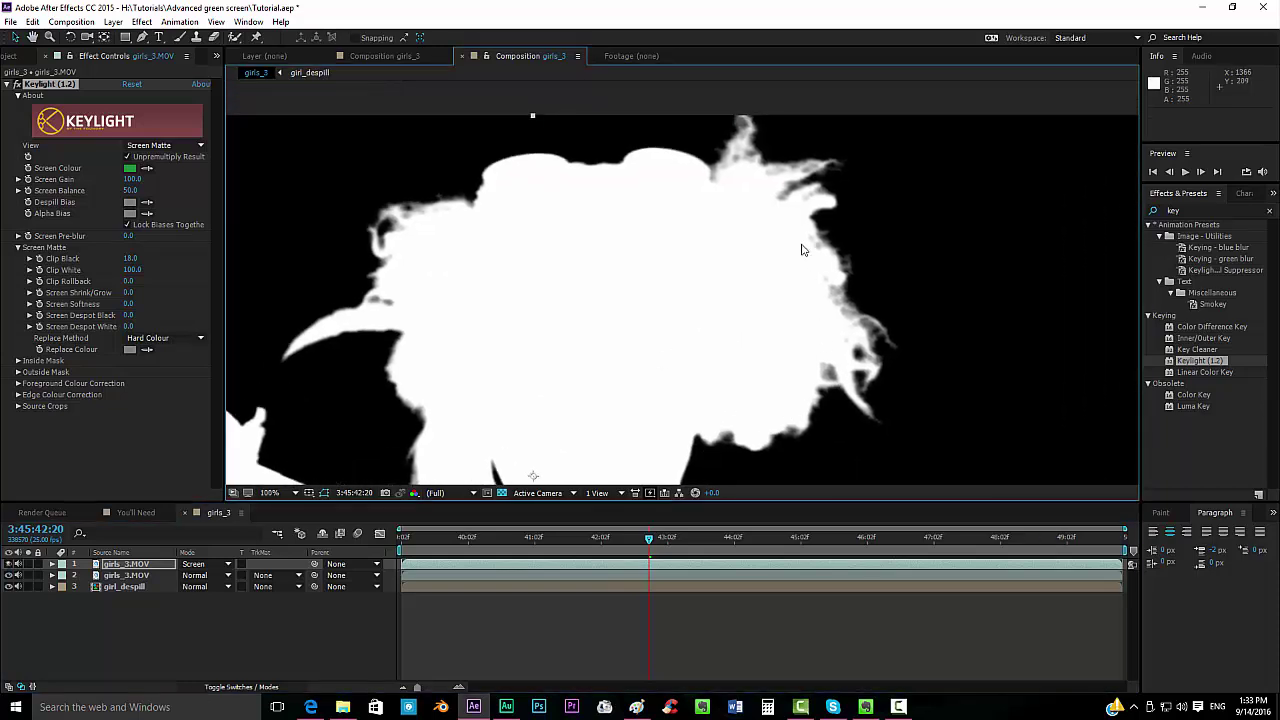
- Pan around the combined matte, then solo and unsolo girl_despill to compare
drag(763, 142, 815, 86)
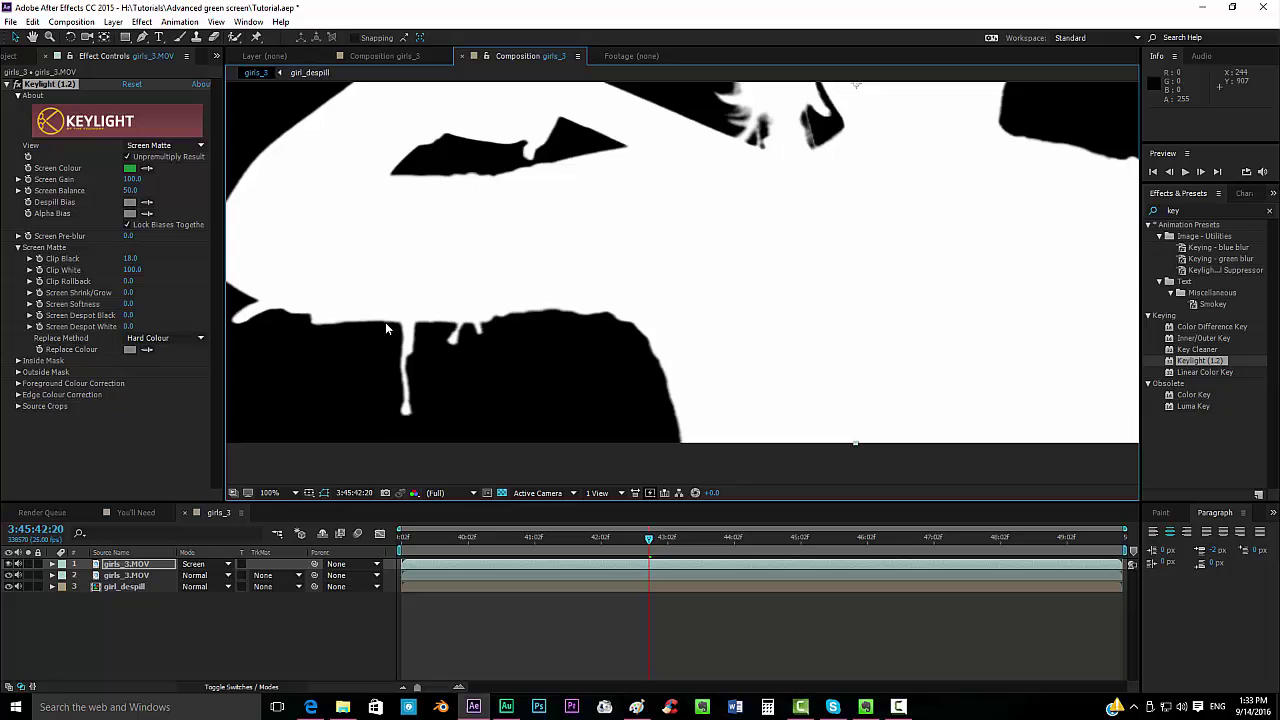
scroll(540, 320, down, 2)
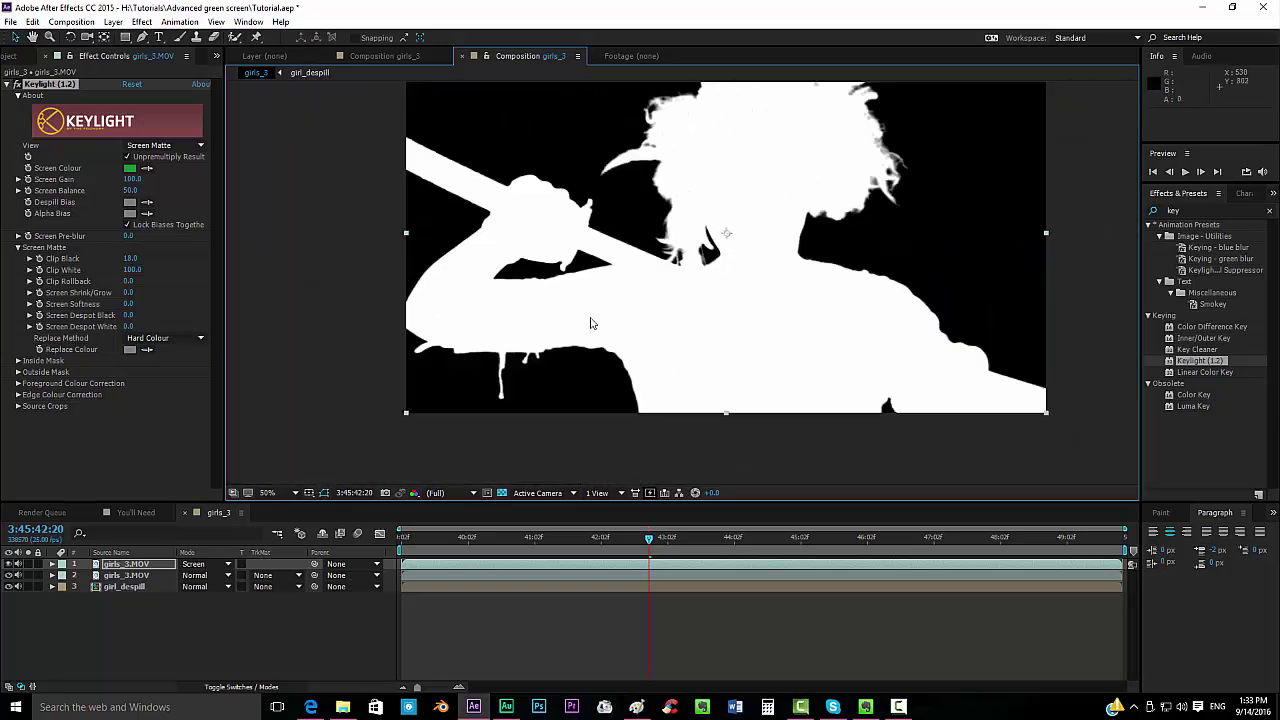
drag(590, 323, 520, 362)
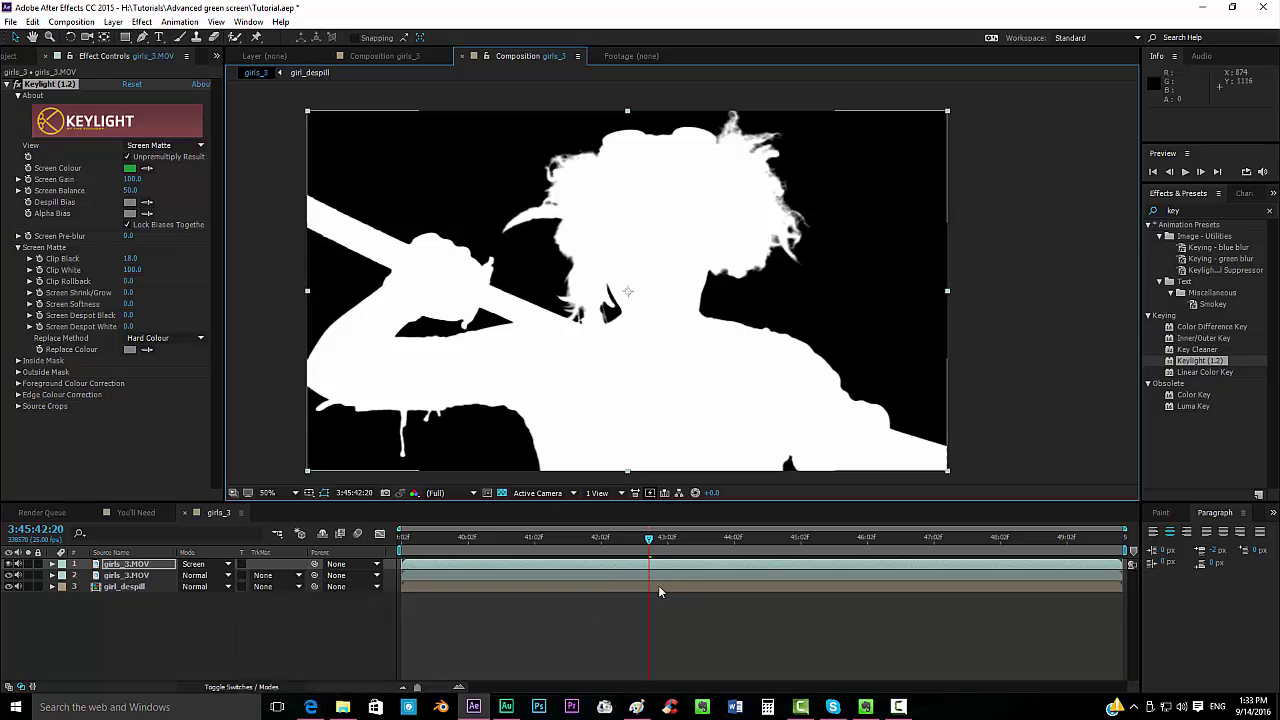
drag(704, 343, 720, 347)
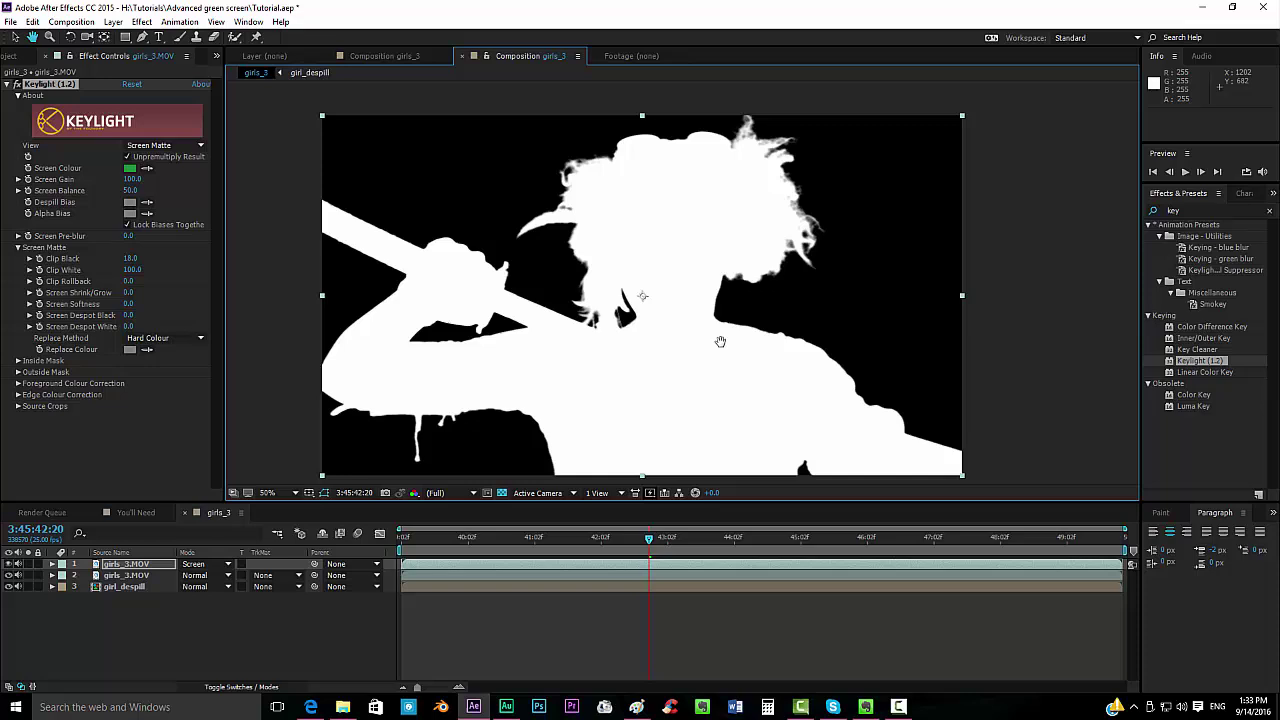
drag(700, 418, 710, 388)
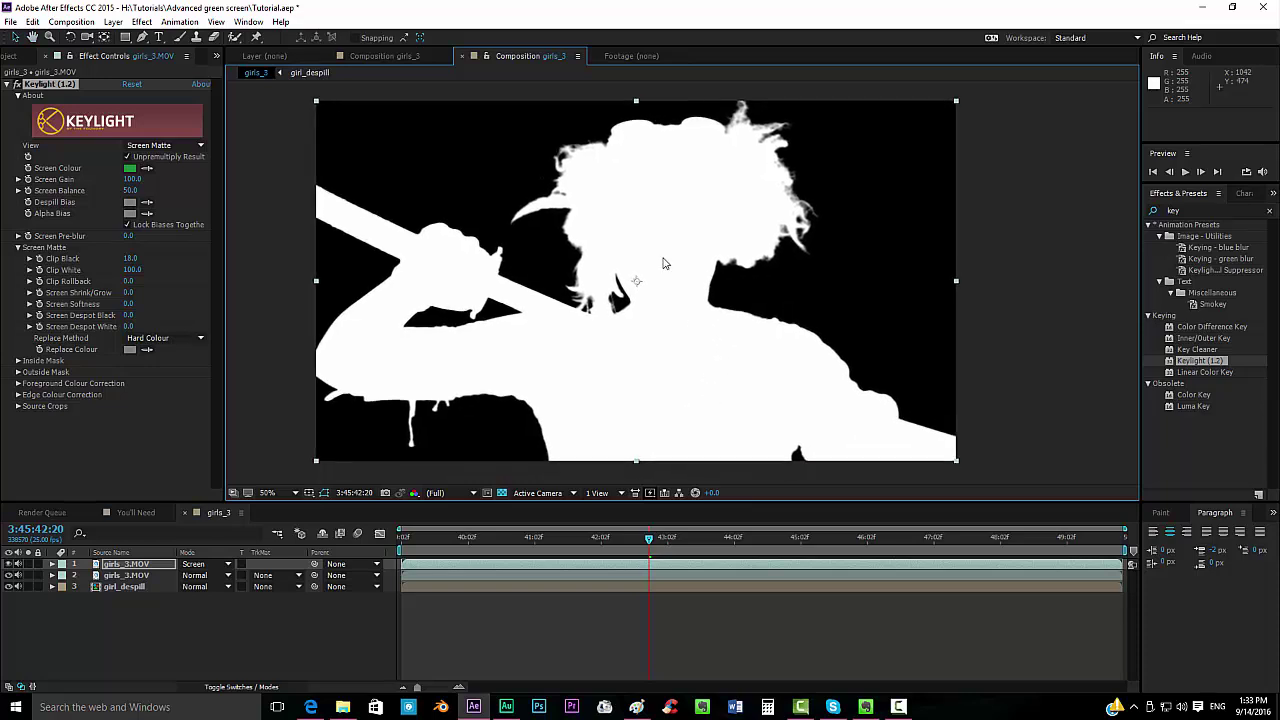
click(29, 587)
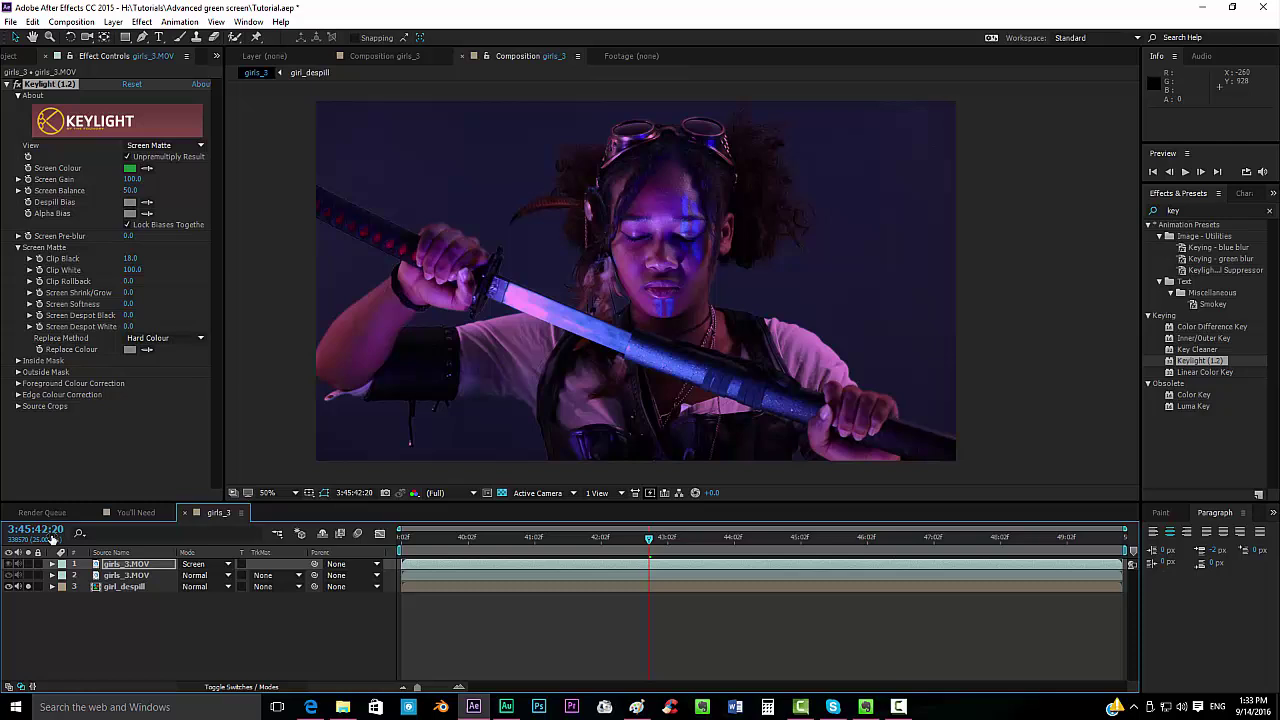
click(28, 586)
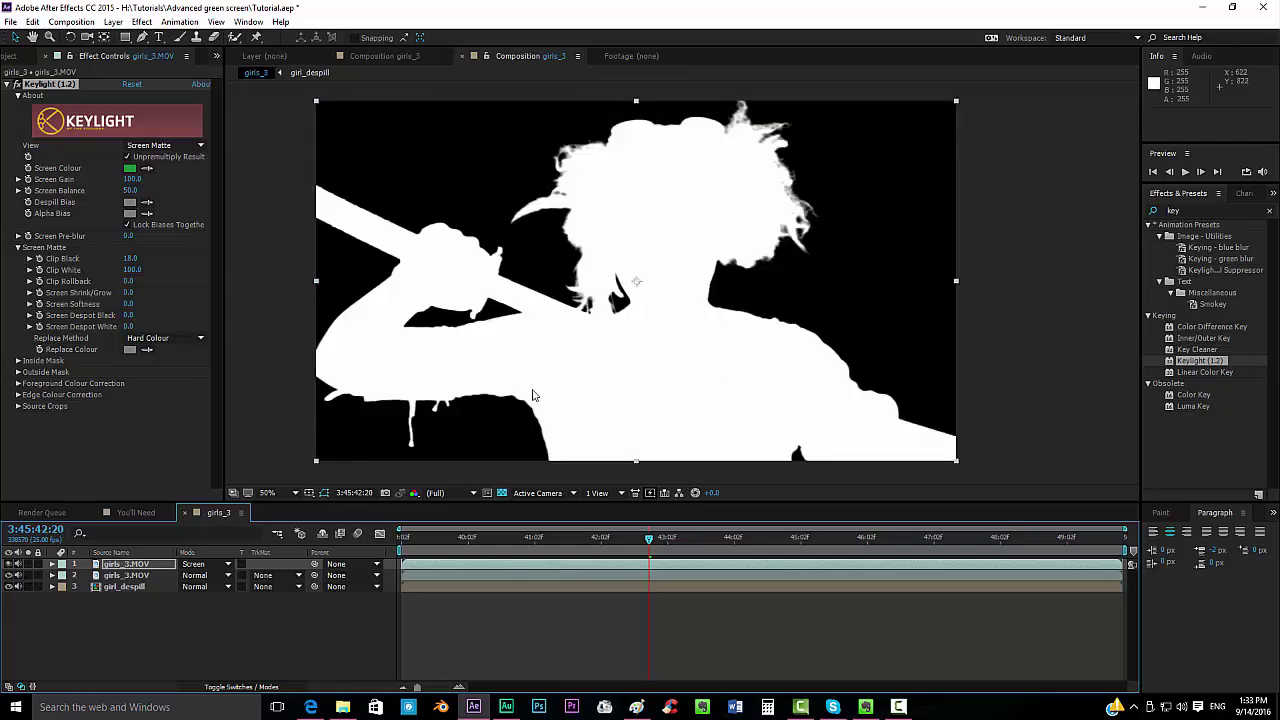
- Create a full-frame white solid layer named White Solid 1
click(113, 22)
mouse_move(135, 38)
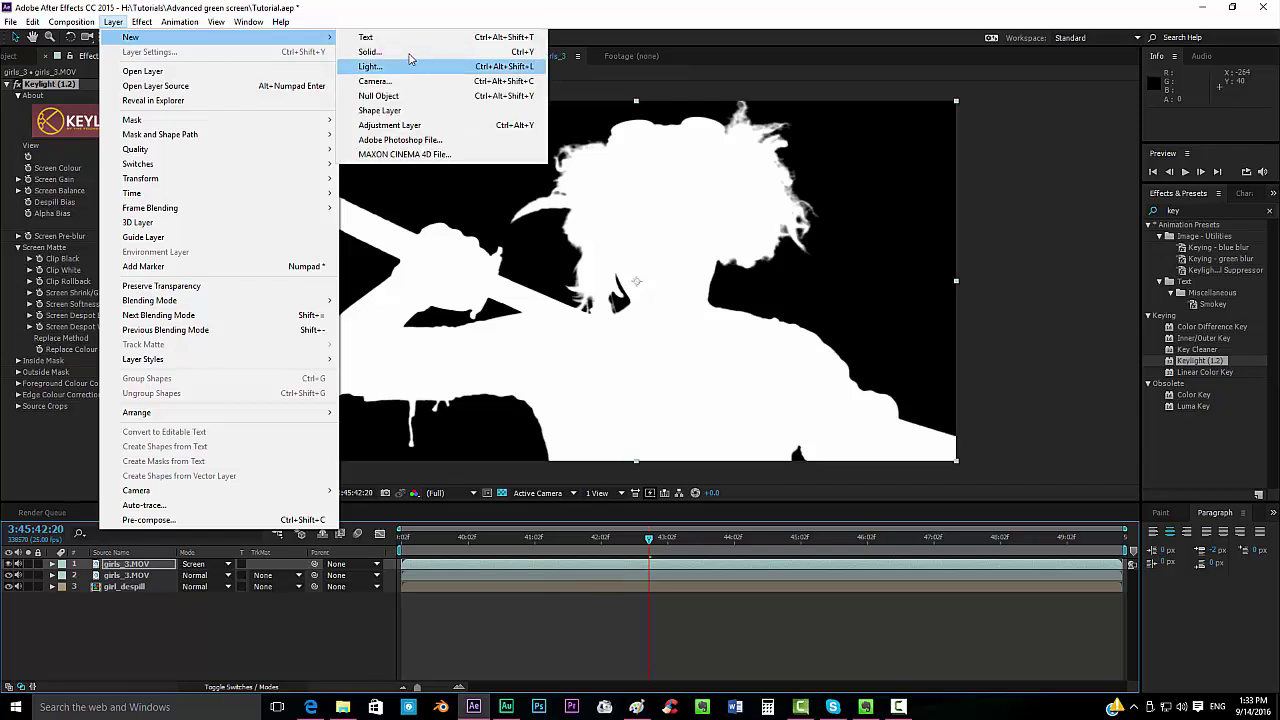
click(370, 52)
click(221, 405)
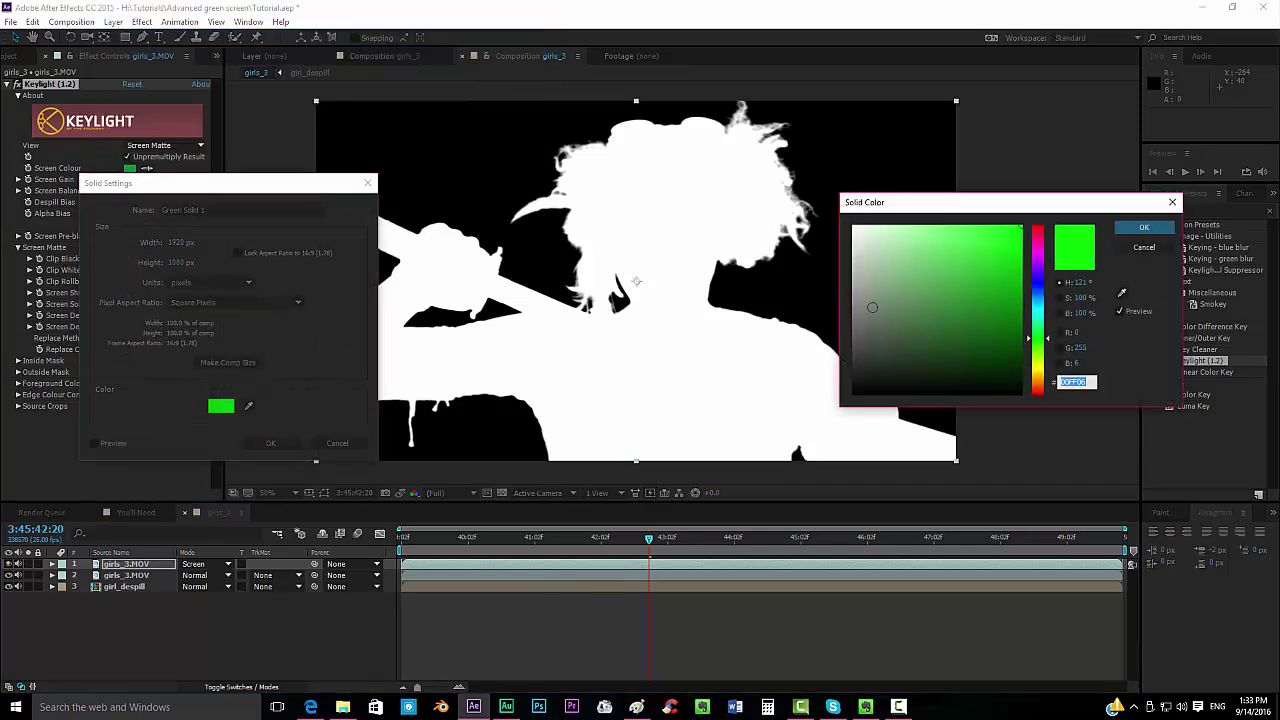
click(1144, 227)
click(270, 443)
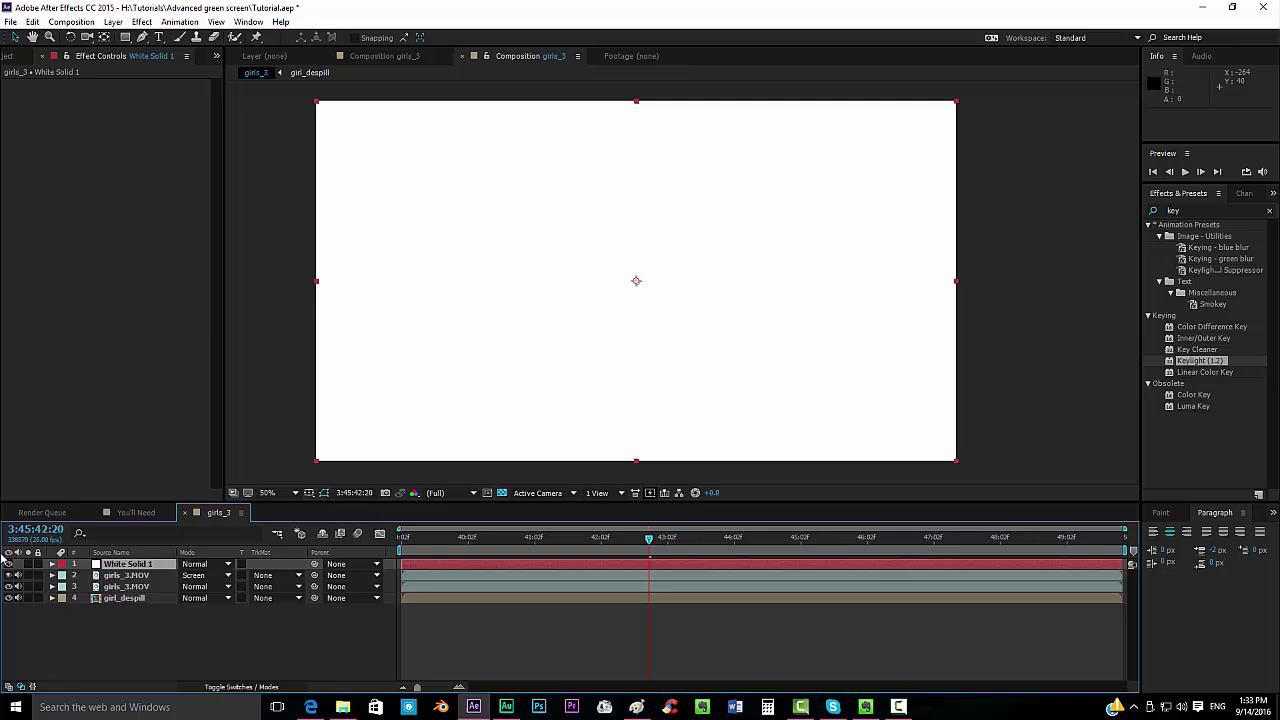
- Hide White Solid 1 and place the first Pen mask points over the girl's head
click(8, 564)
click(142, 37)
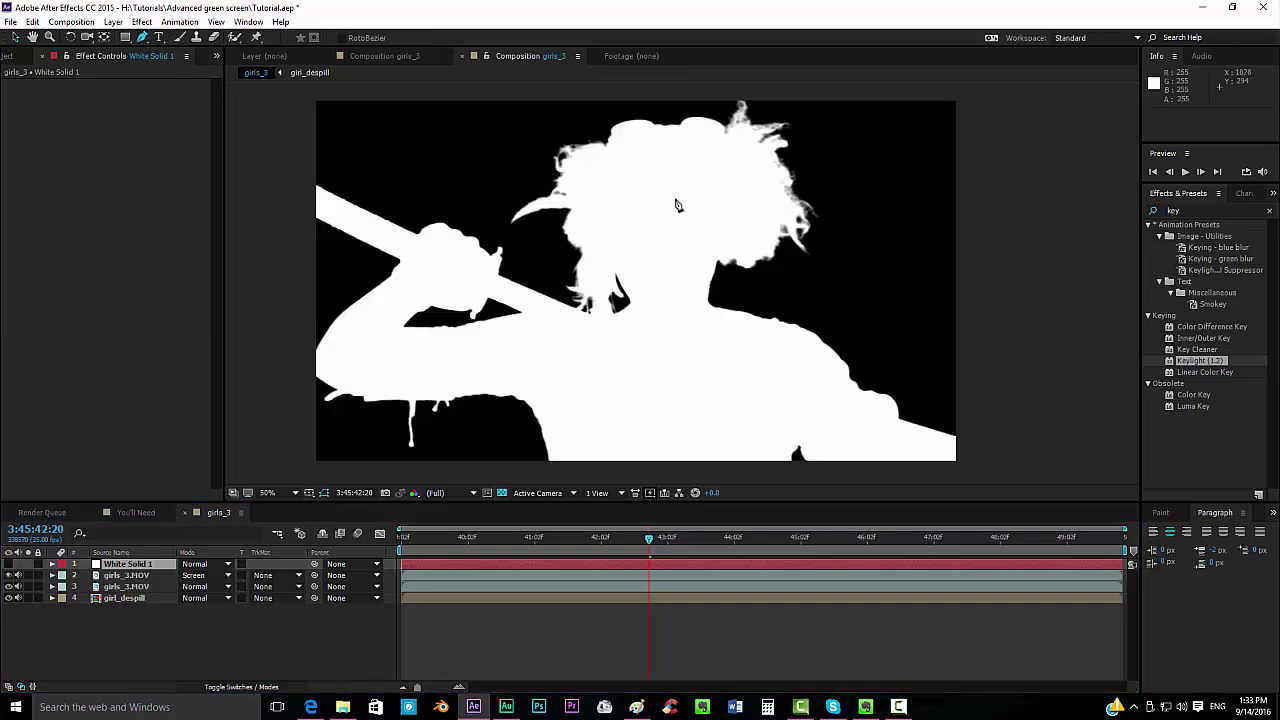
click(722, 147)
click(711, 131)
- Trace the rest of the mask around the girl's head and close it at the first point
click(696, 126)
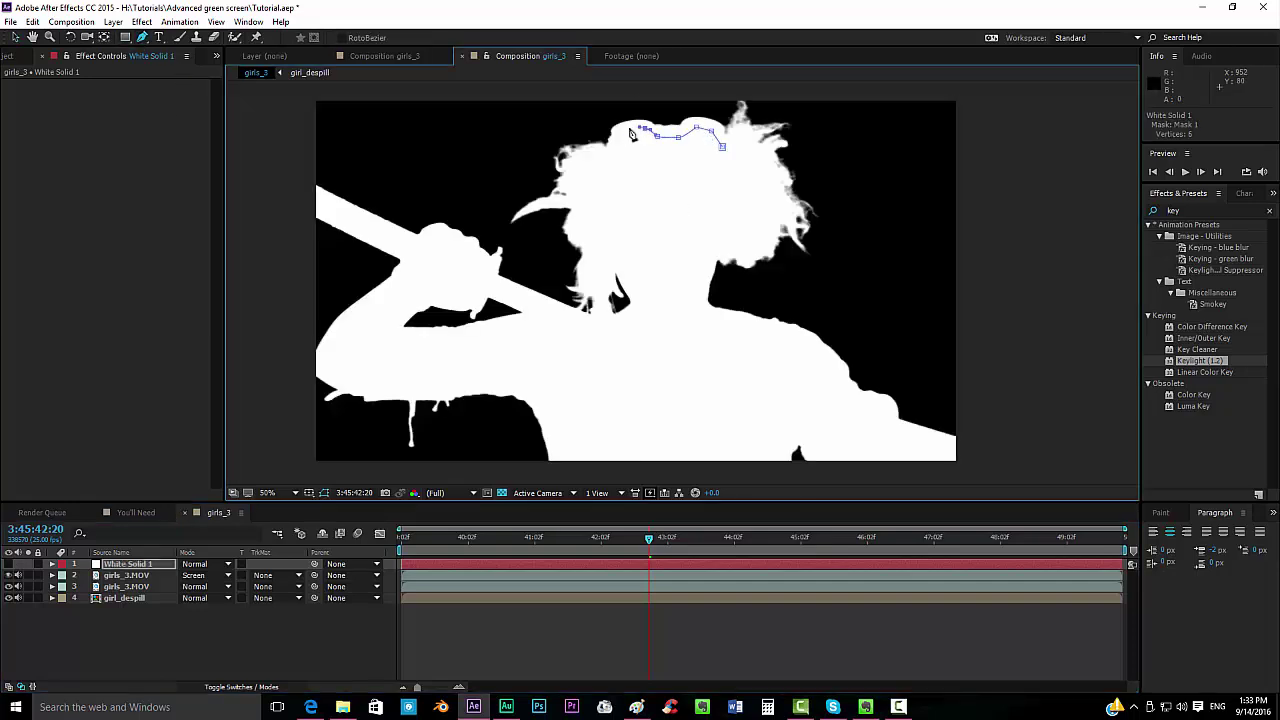
click(629, 127)
click(621, 147)
click(608, 170)
click(615, 207)
click(687, 214)
click(725, 177)
click(722, 147)
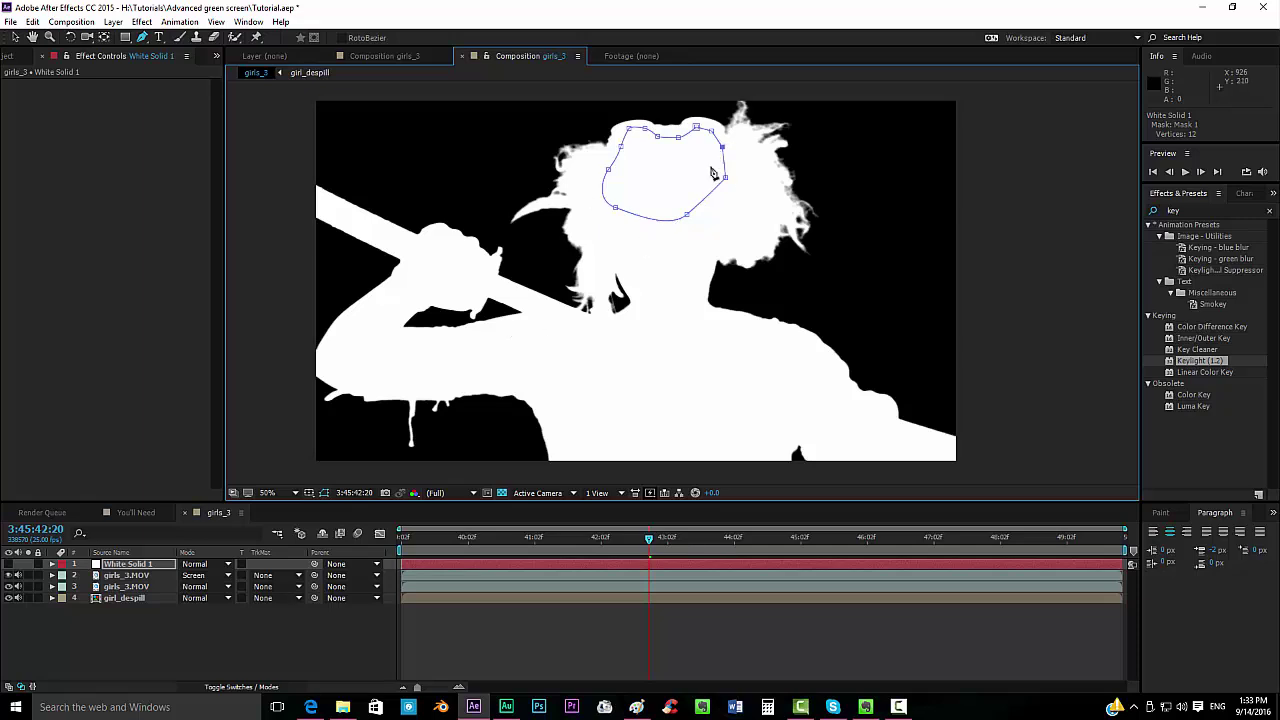
- Keyframe the Mask Path, shift the mask at two later frames, then delete White Solid 1
key(m)
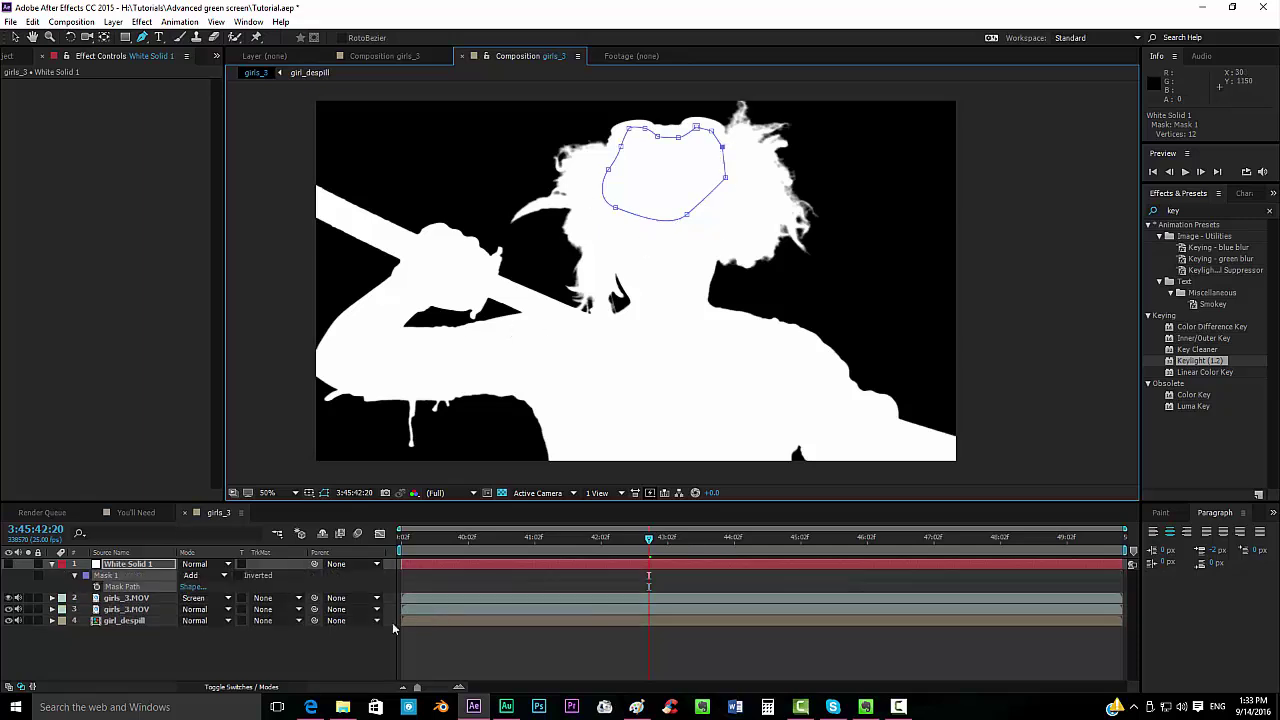
click(97, 587)
click(707, 541)
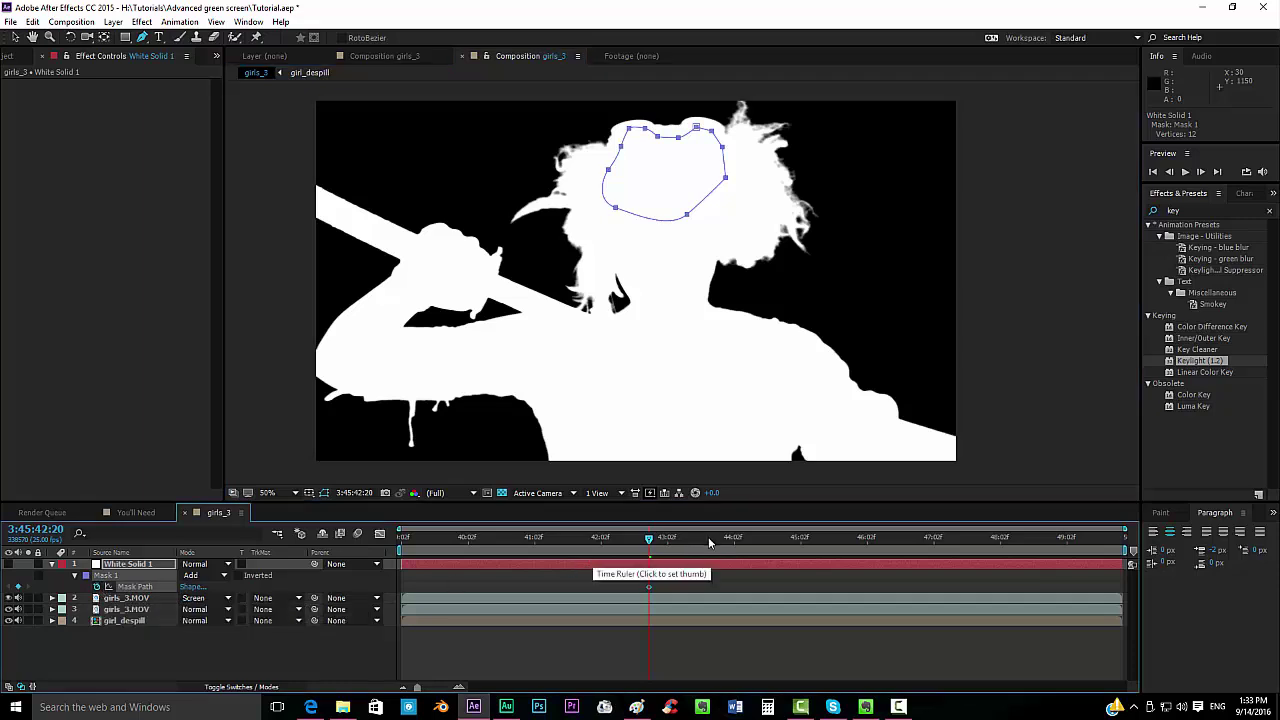
double_click(682, 222)
drag(682, 222, 684, 208)
click(793, 540)
double_click(687, 212)
click(681, 604)
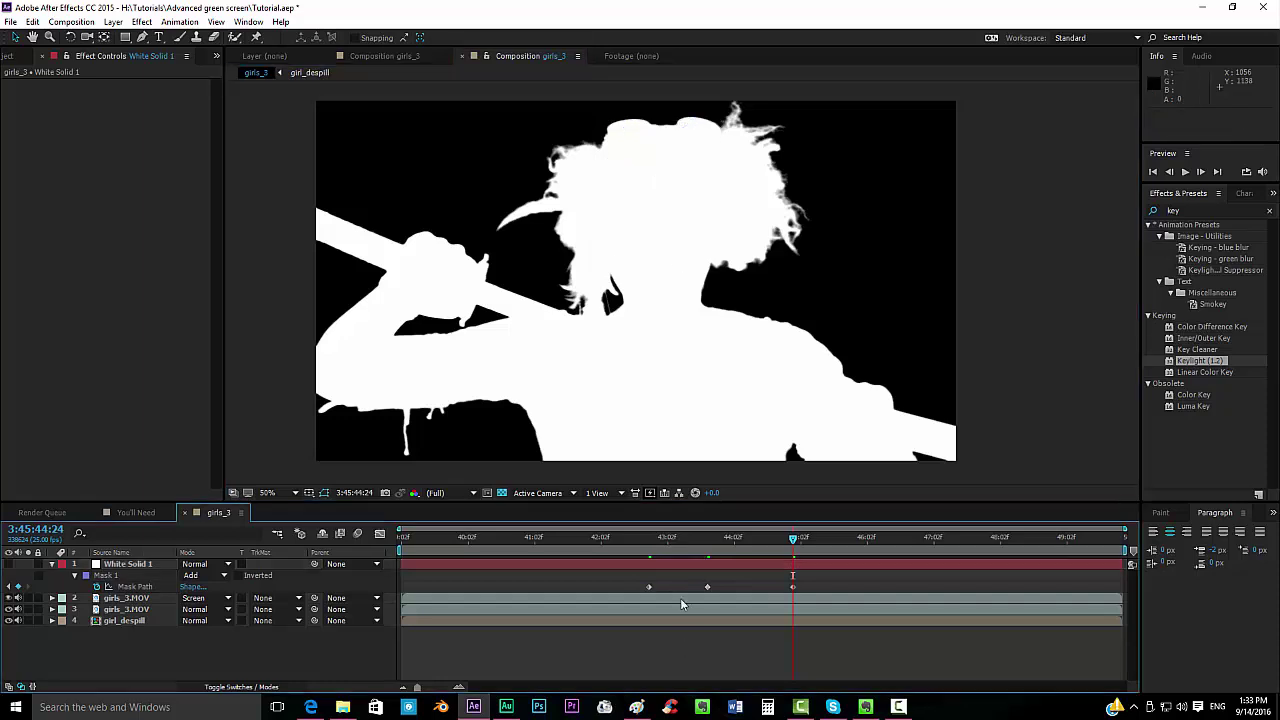
click(683, 568)
key(Delete)
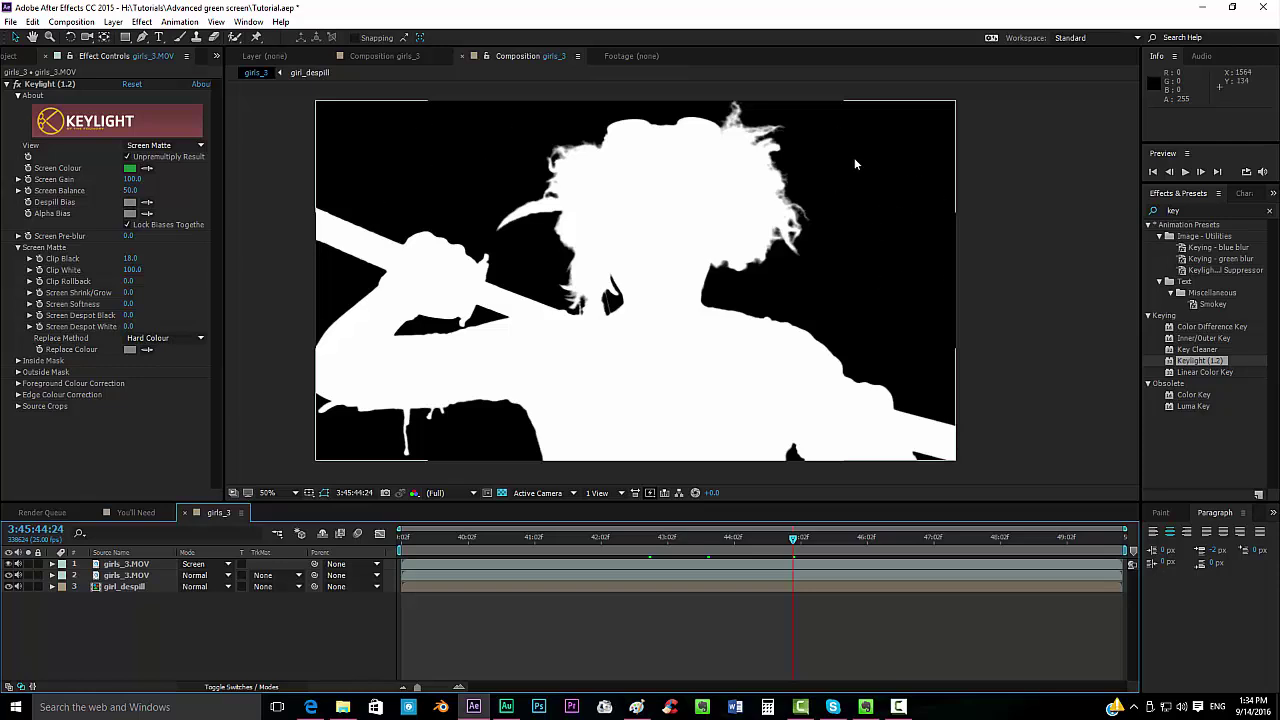
- Create a new solid coloured 000000, named Black Solid 1
click(113, 22)
mouse_move(145, 38)
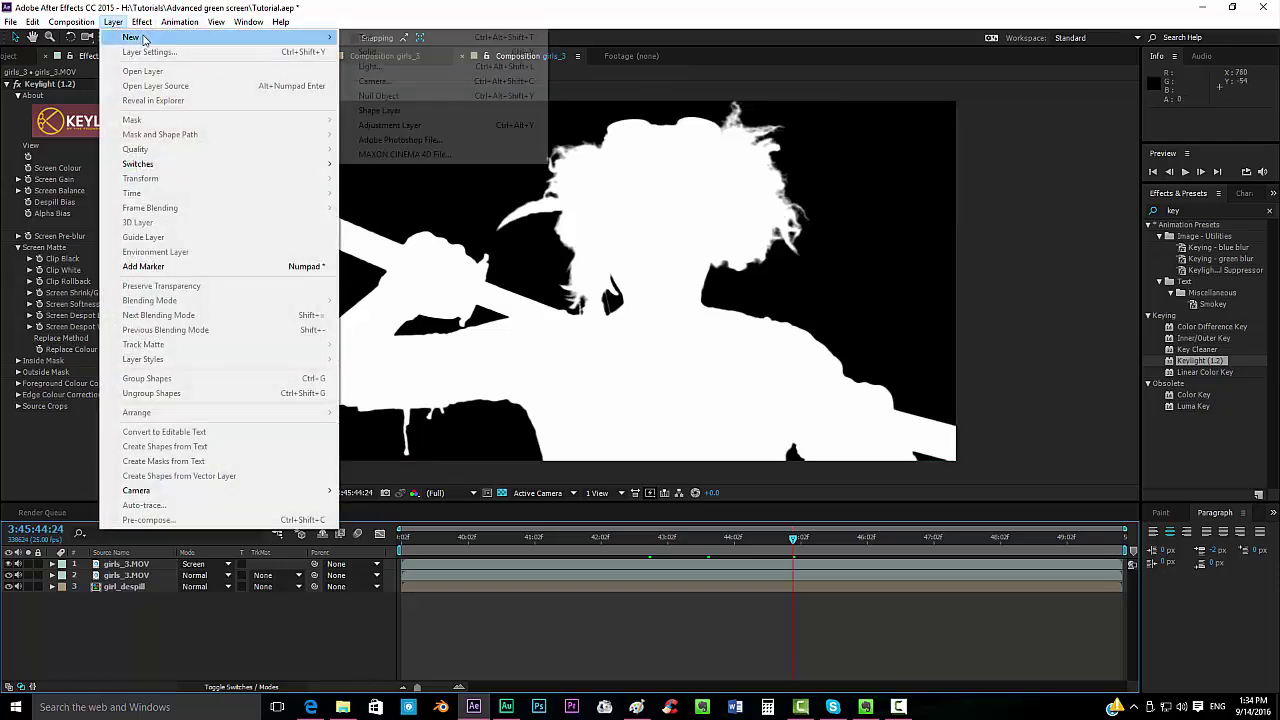
click(370, 52)
click(221, 405)
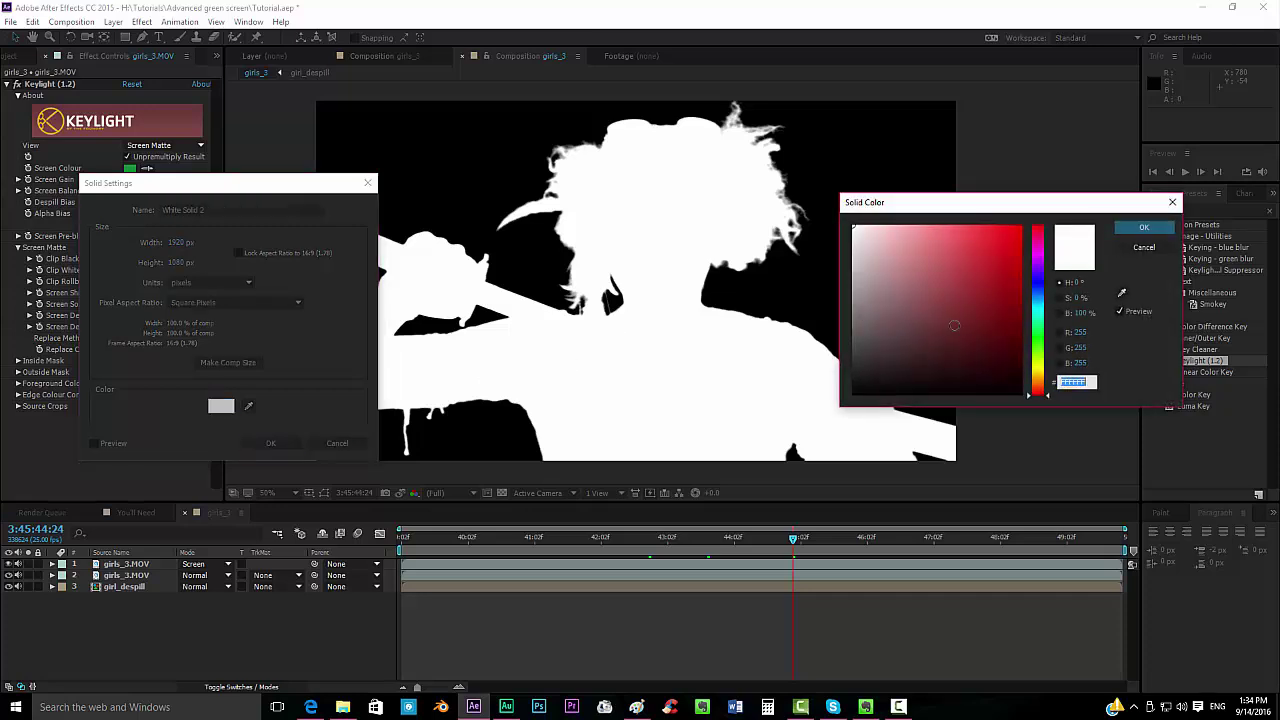
text(000000)
key(Return)
click(270, 443)
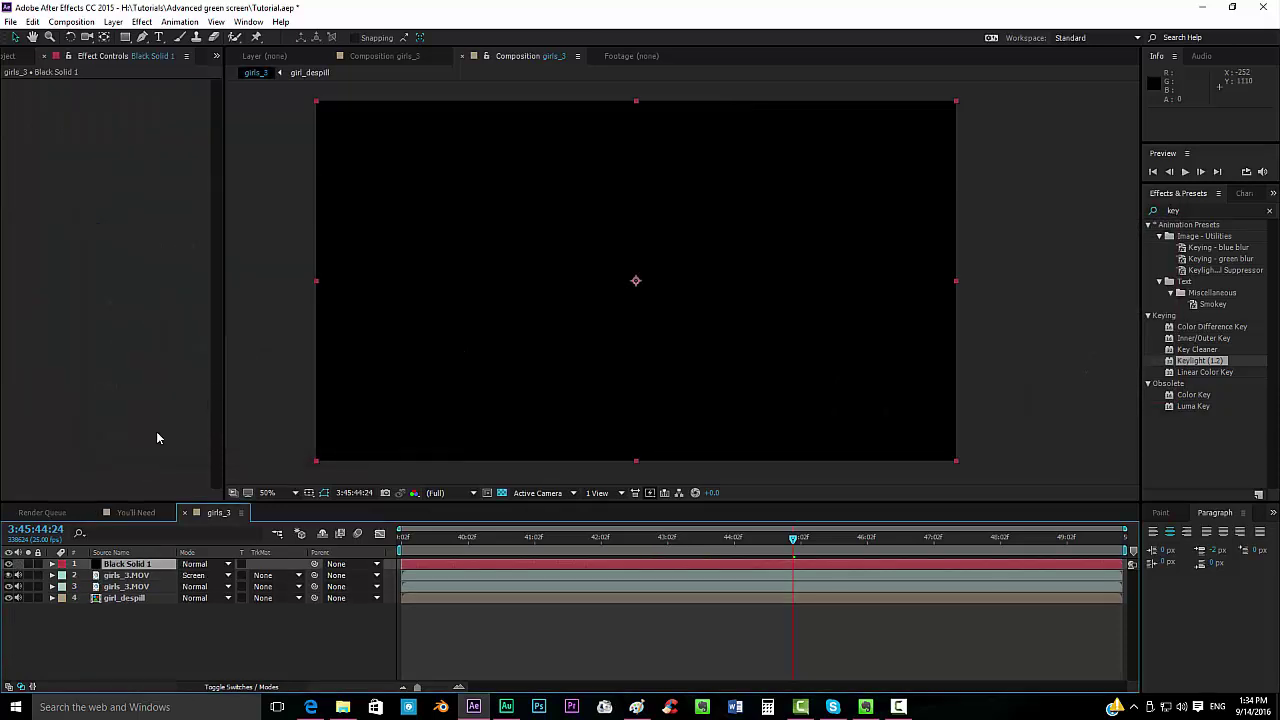
- Hide Black Solid 1 and draw a closed Pen mask around the matte's right side
click(9, 564)
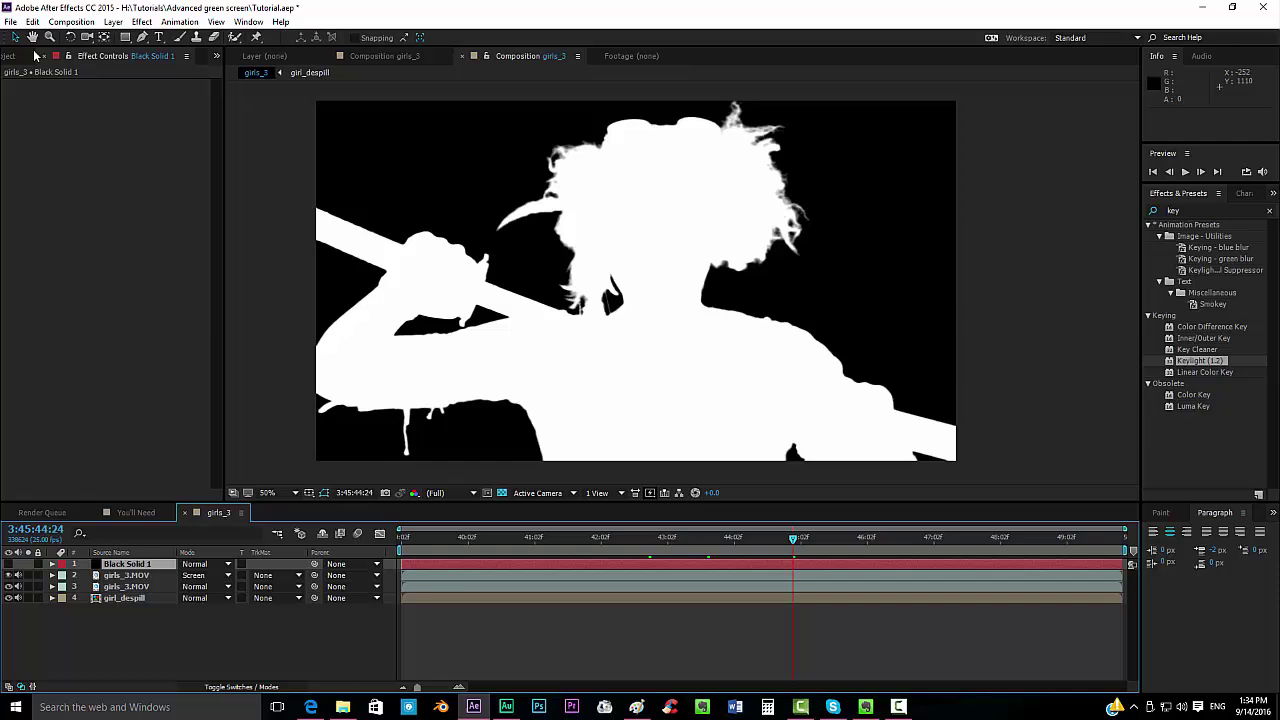
click(142, 36)
click(809, 112)
click(840, 207)
click(822, 274)
click(870, 328)
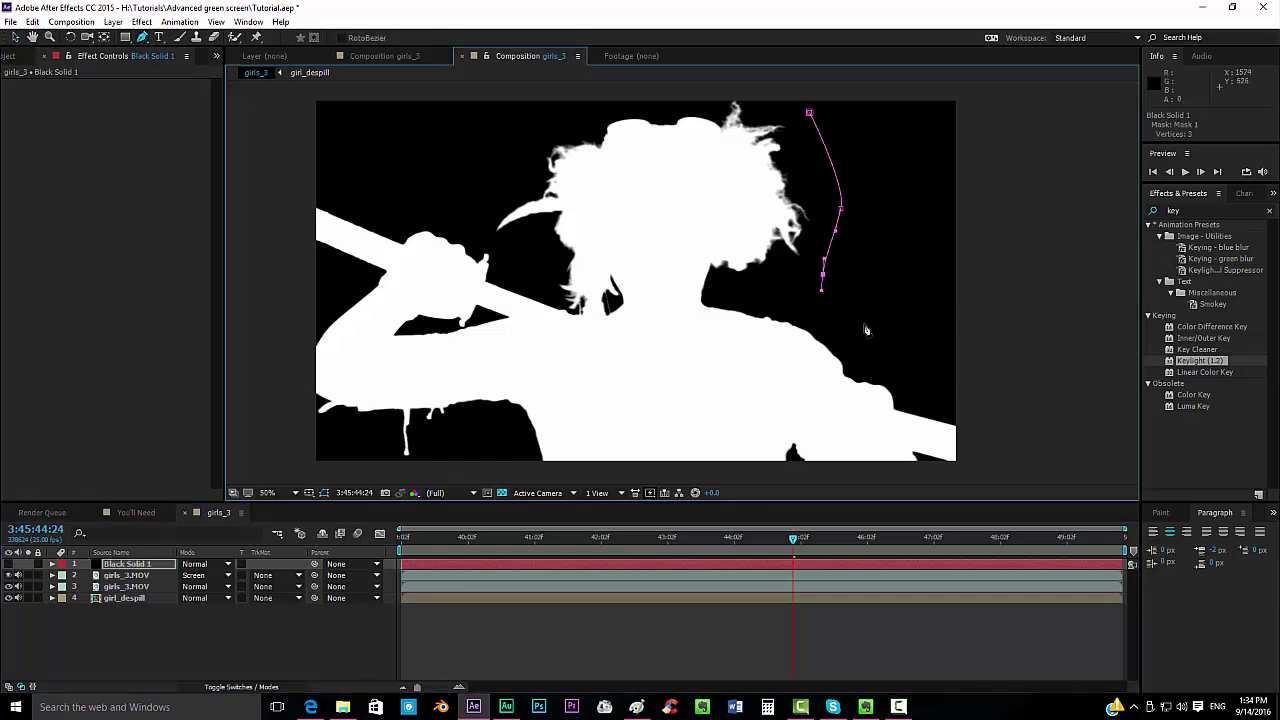
click(940, 362)
click(1004, 136)
click(994, 95)
click(833, 88)
click(810, 113)
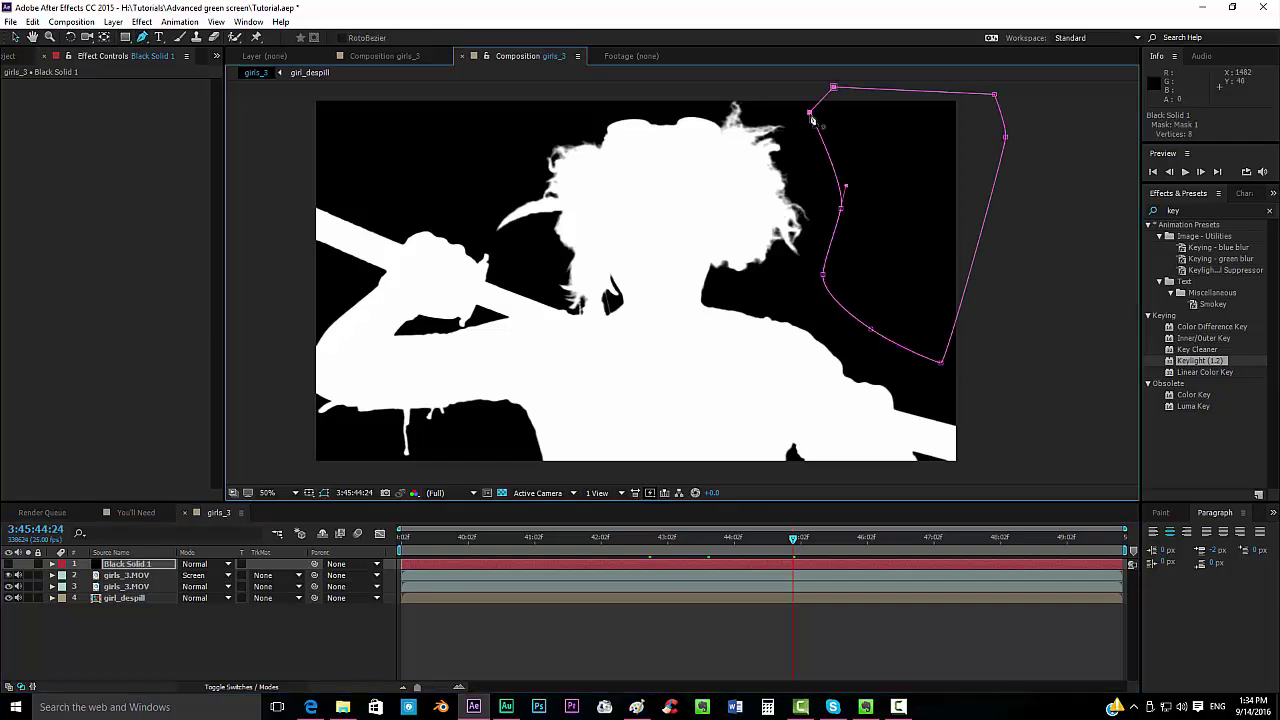
- Move and nudge the mask at 3:45:47:08 and 42:22, then delete Black Solid 1
click(157, 565)
key(m)
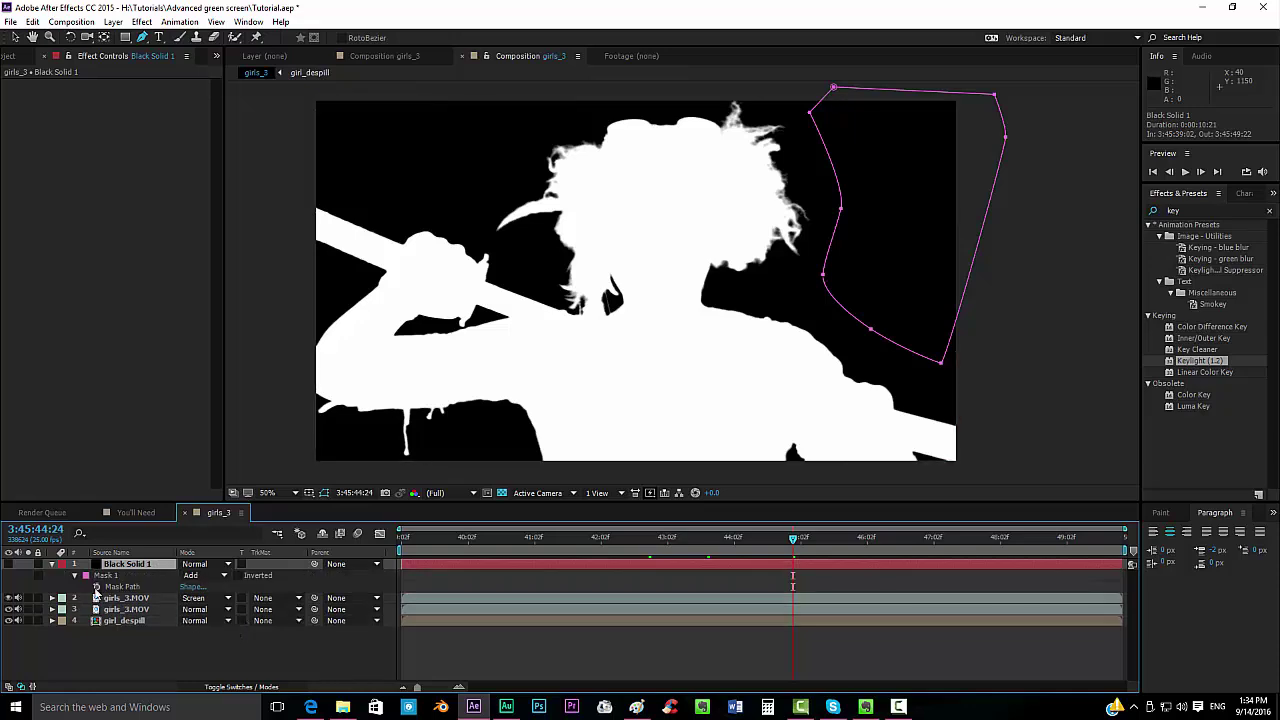
drag(793, 540, 1027, 548)
double_click(873, 335)
drag(873, 335, 849, 337)
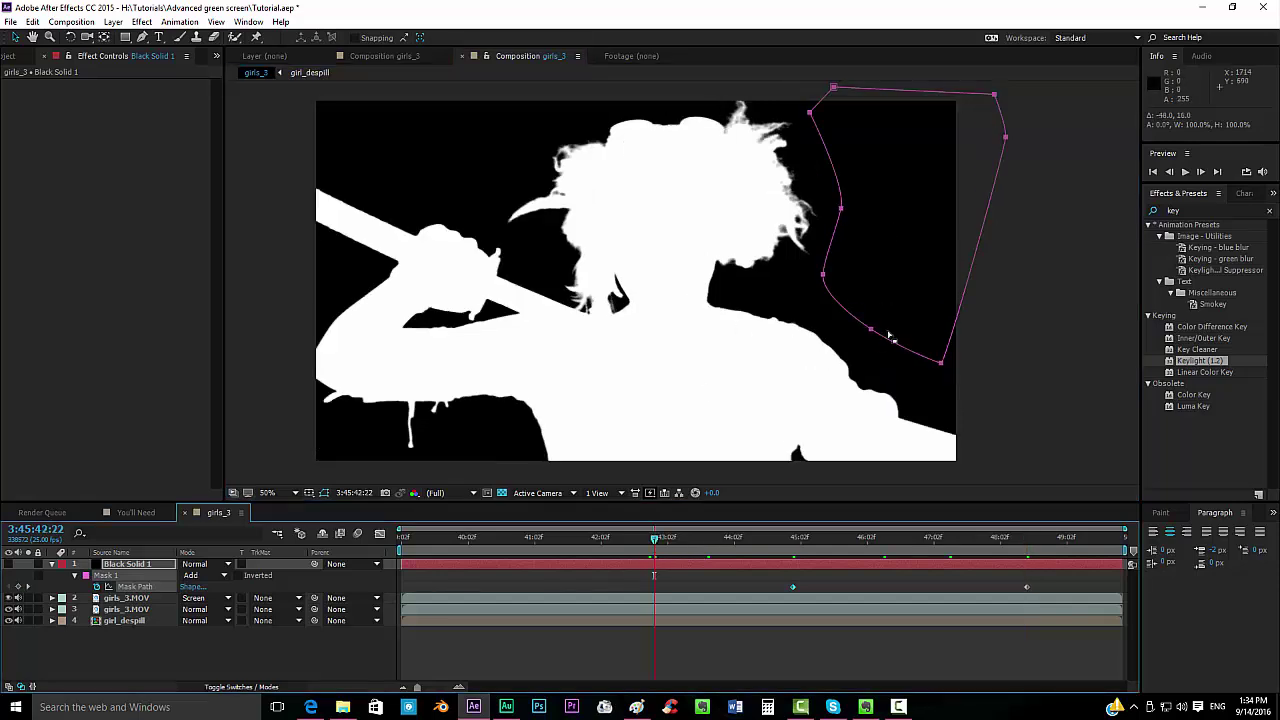
double_click(889, 337)
drag(889, 337, 887, 358)
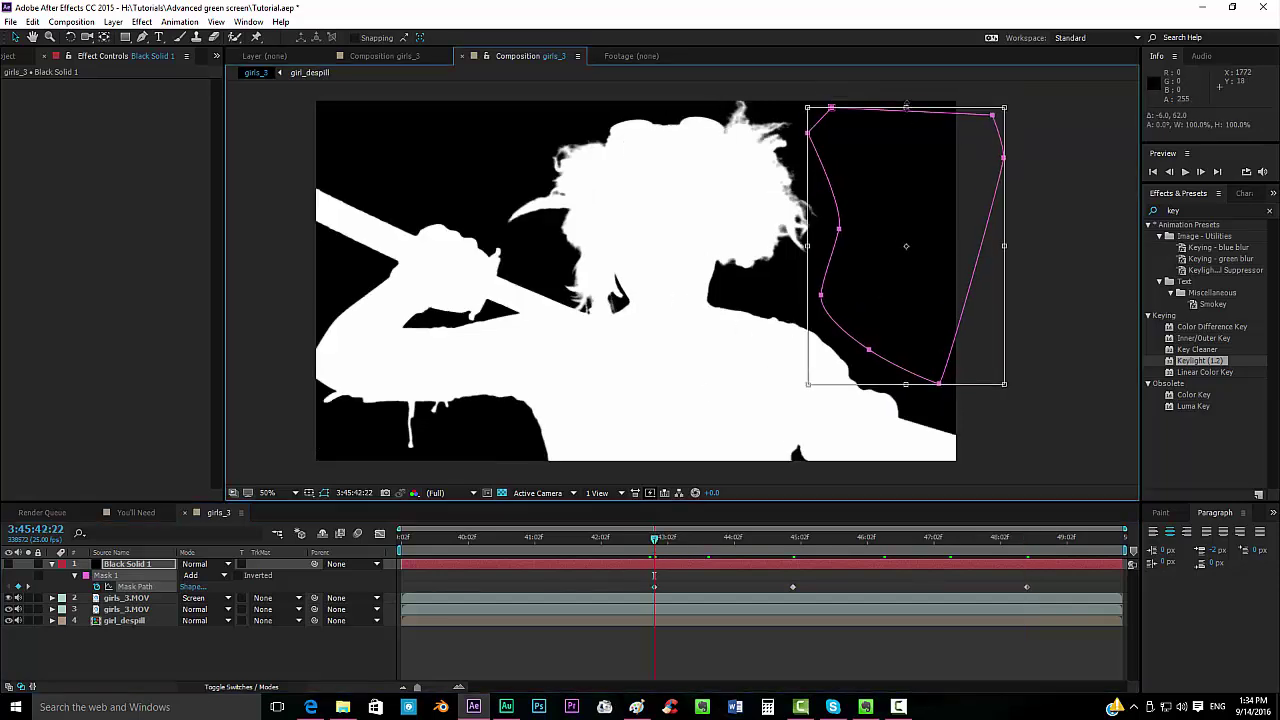
click(686, 615)
click(712, 568)
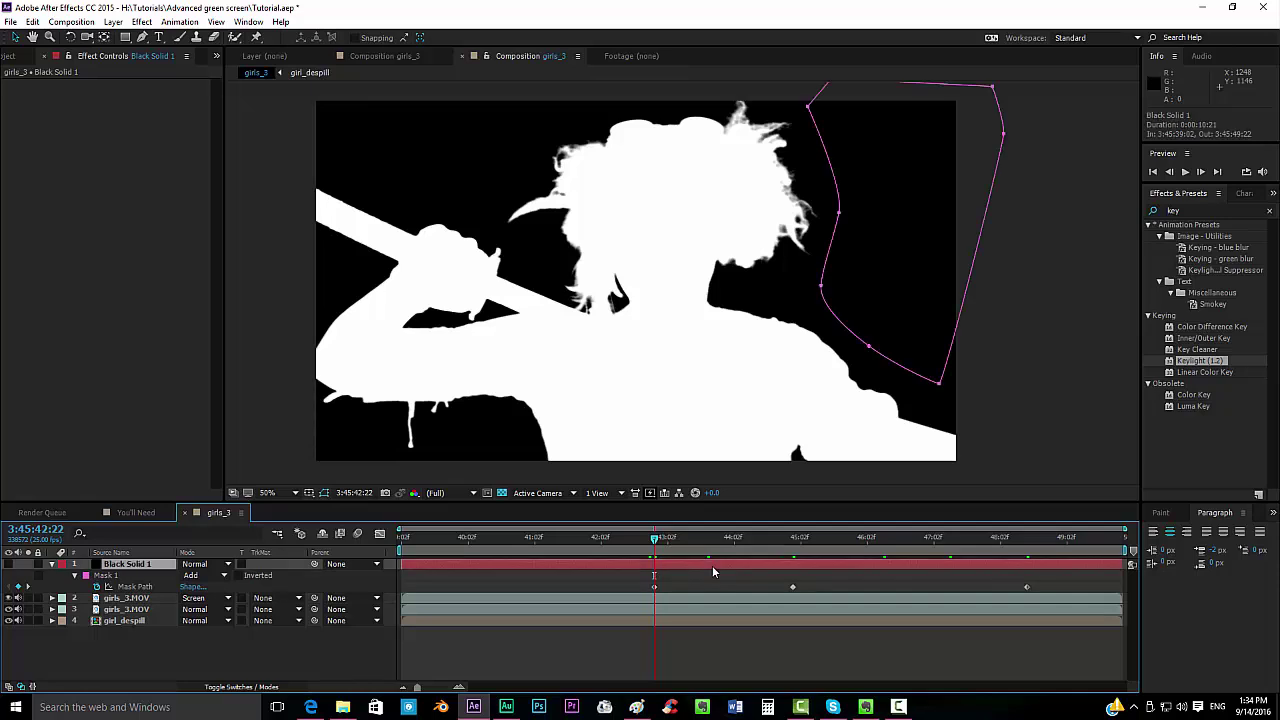
key(Delete)
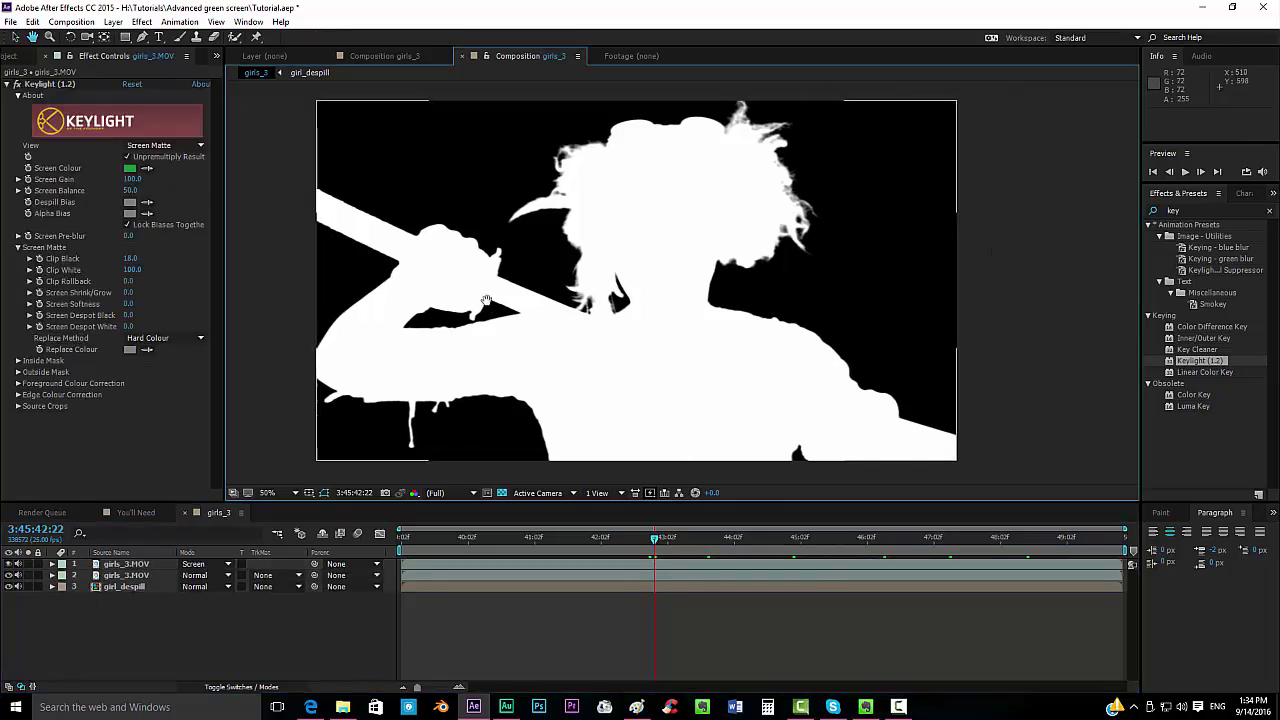
- Select the lower girls_3.MOV layer, then add the upper girls_3.MOV layer to the selection
scroll(371, 235, up, 1)
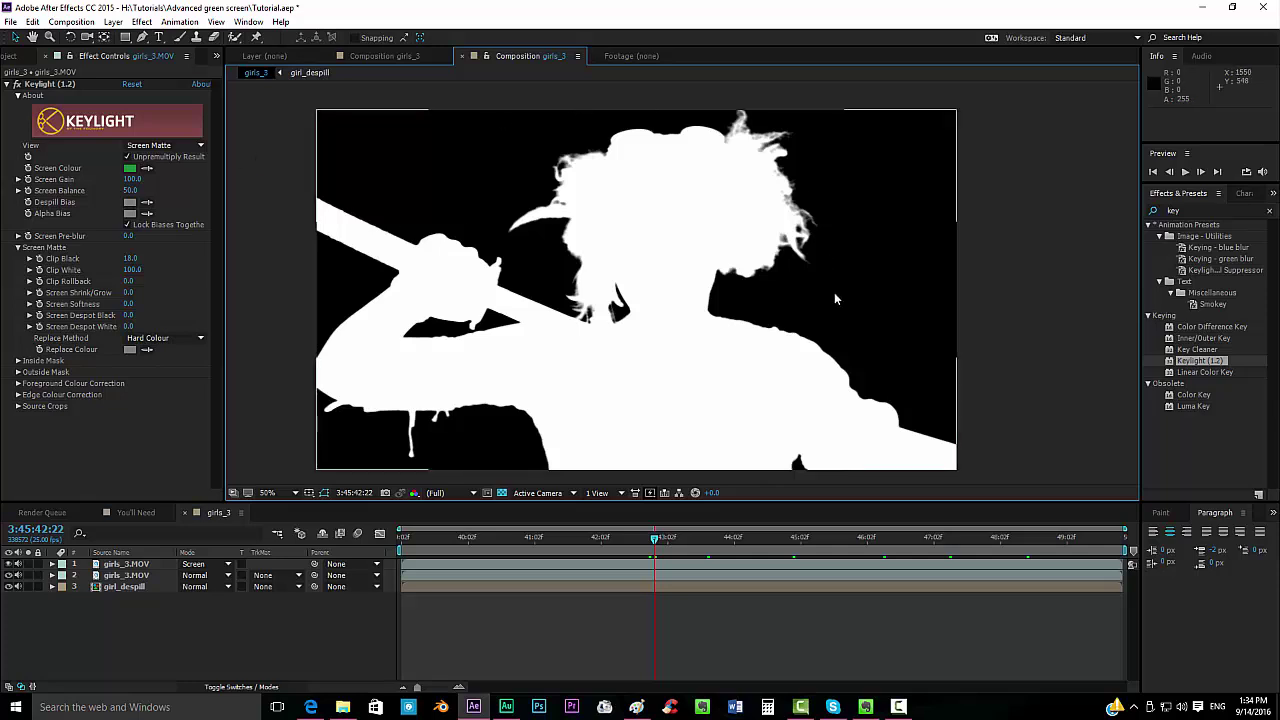
click(130, 576)
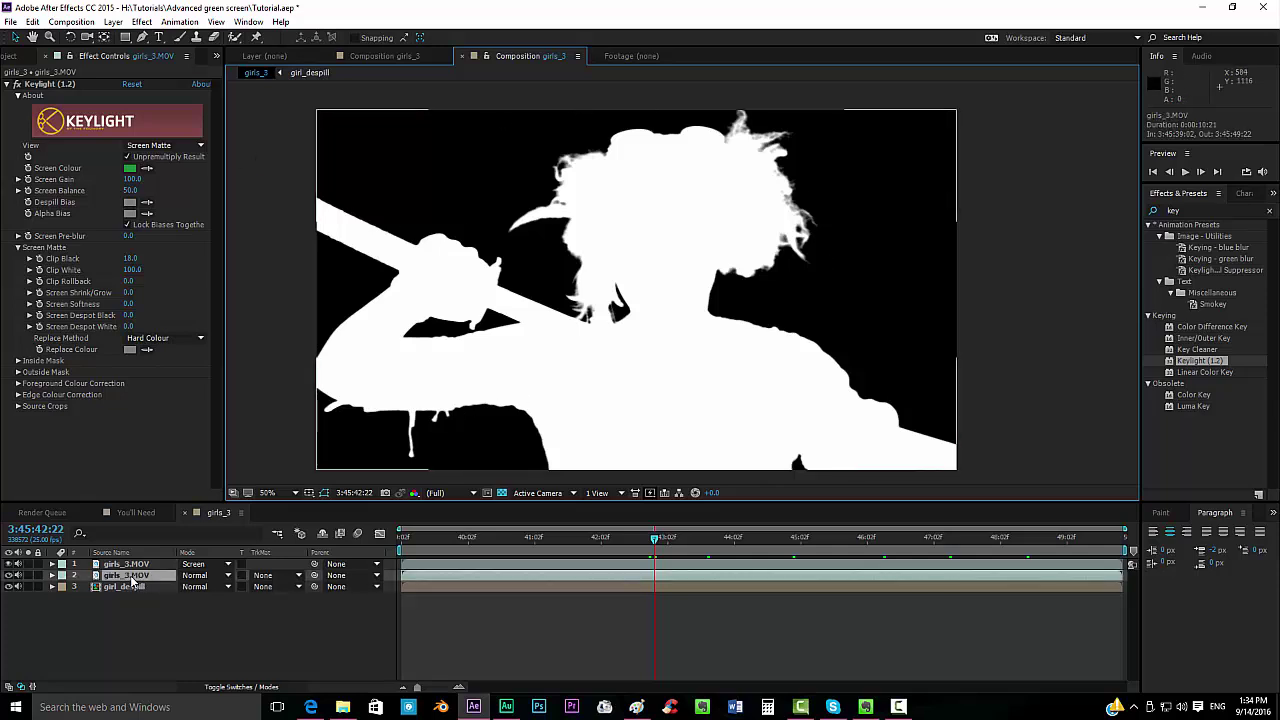
shift+click(137, 566)
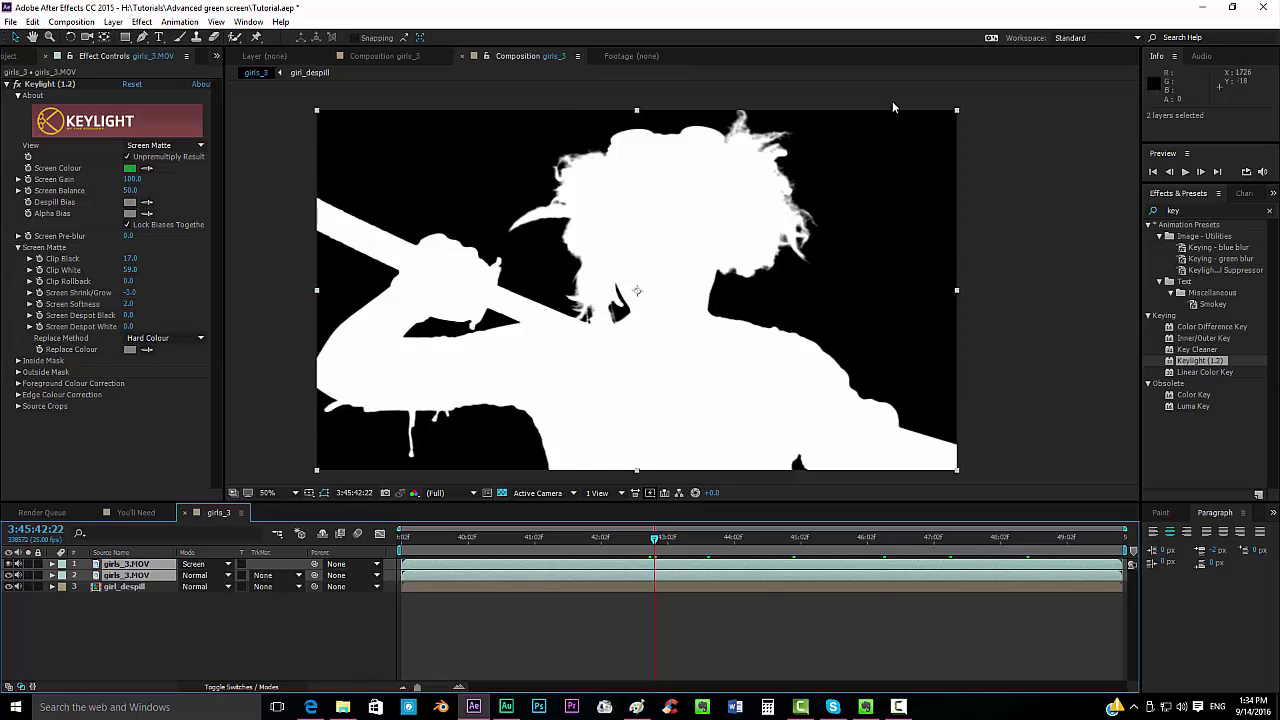
- Precompose the two girls_3.MOV layers into a precomp named girl_matte
right_click(127, 570)
click(211, 446)
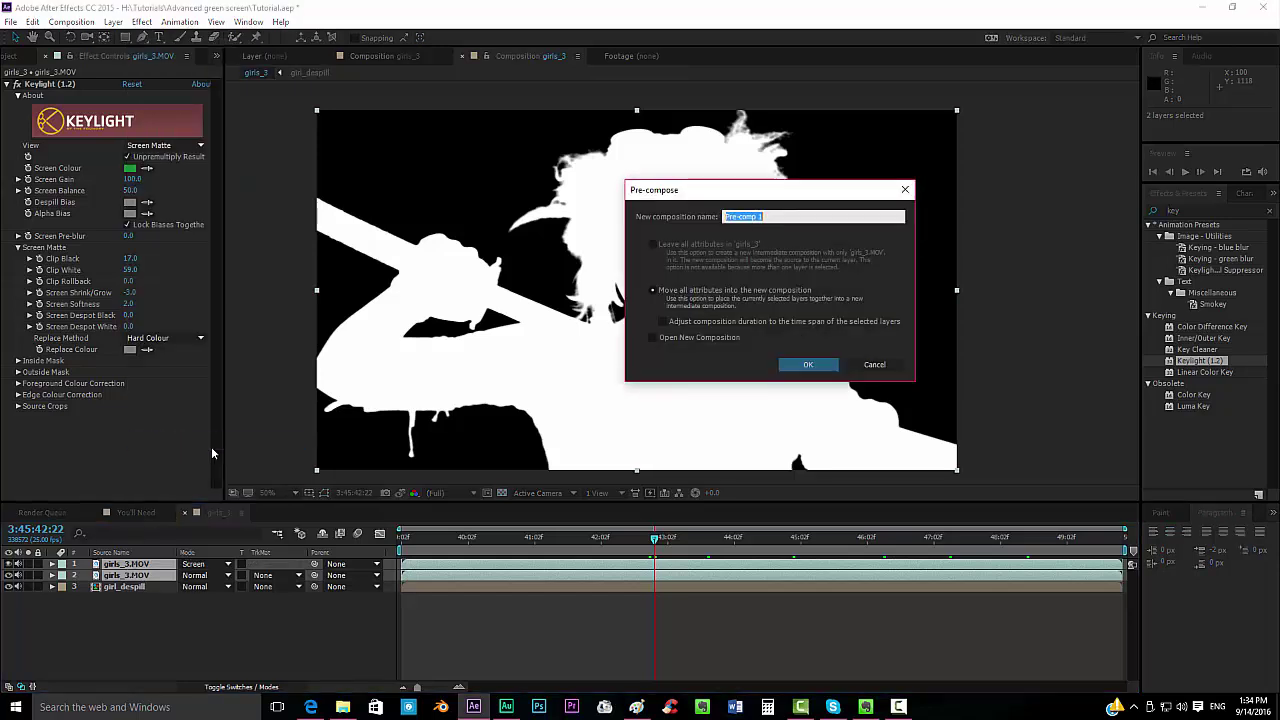
text(girl_matte)
key(Return)
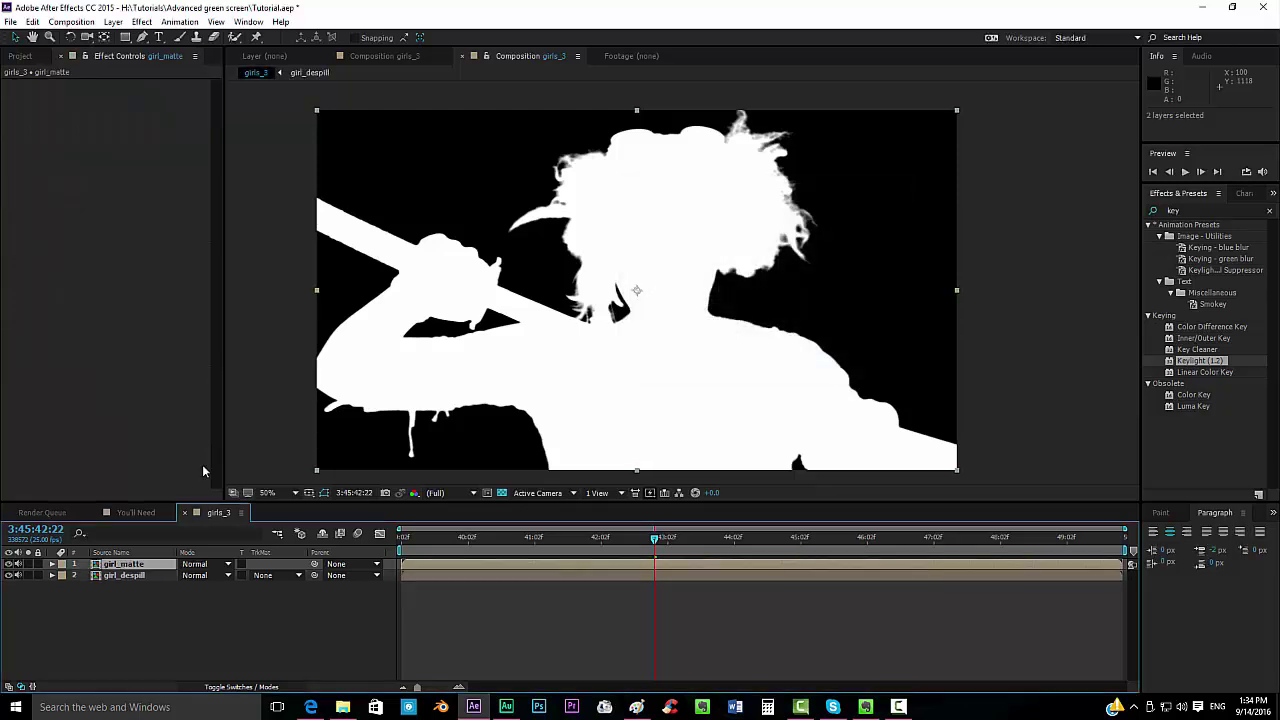
- Set girl_despill's track matte to Luma Matte "girl_matte" and view it at 100%
click(275, 574)
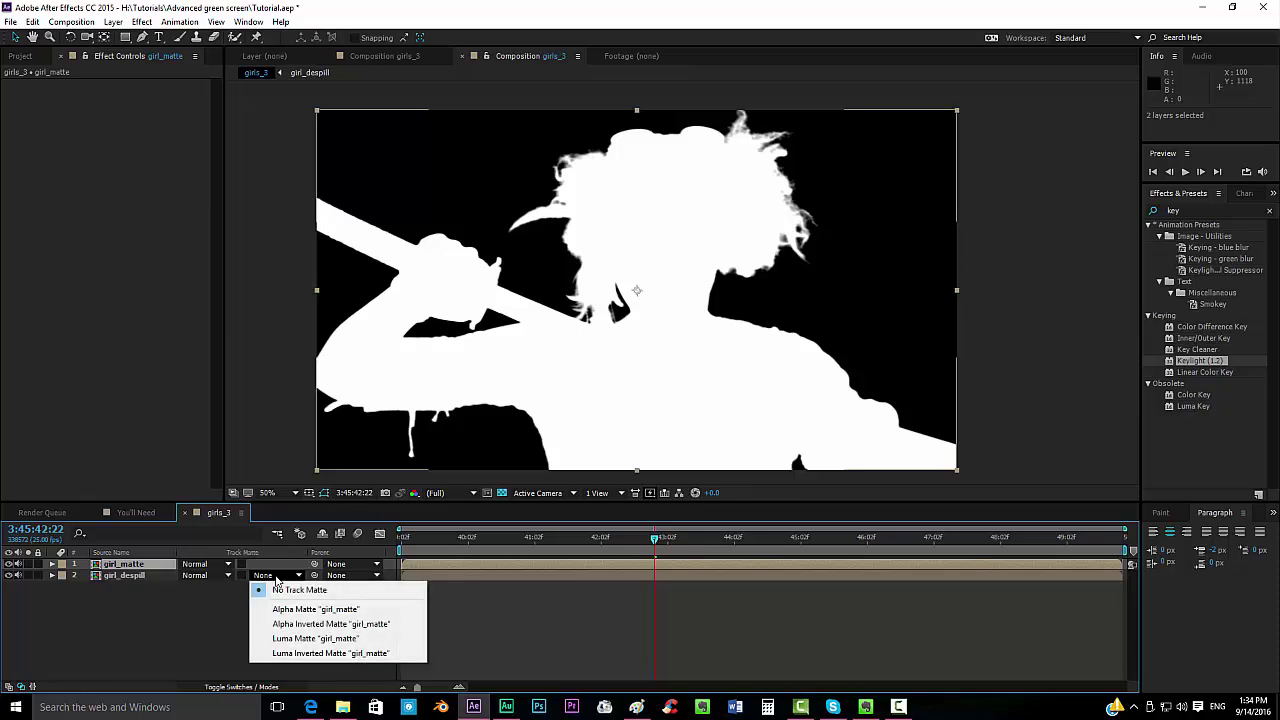
click(333, 641)
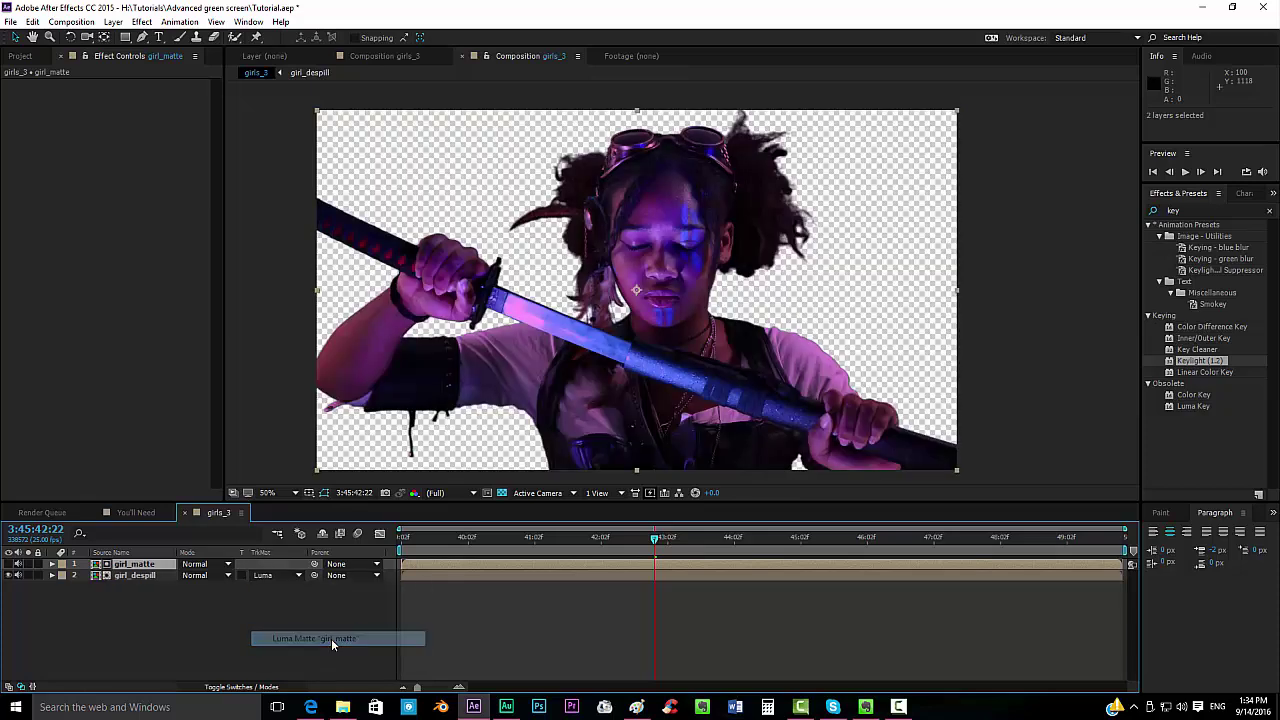
key(period)
key(period)
drag(405, 376, 542, 258)
- Search Effects & Presets for 'hard', drag Refine Hard Matte onto girl_despill, and select both layers
scroll(582, 232, up, 1)
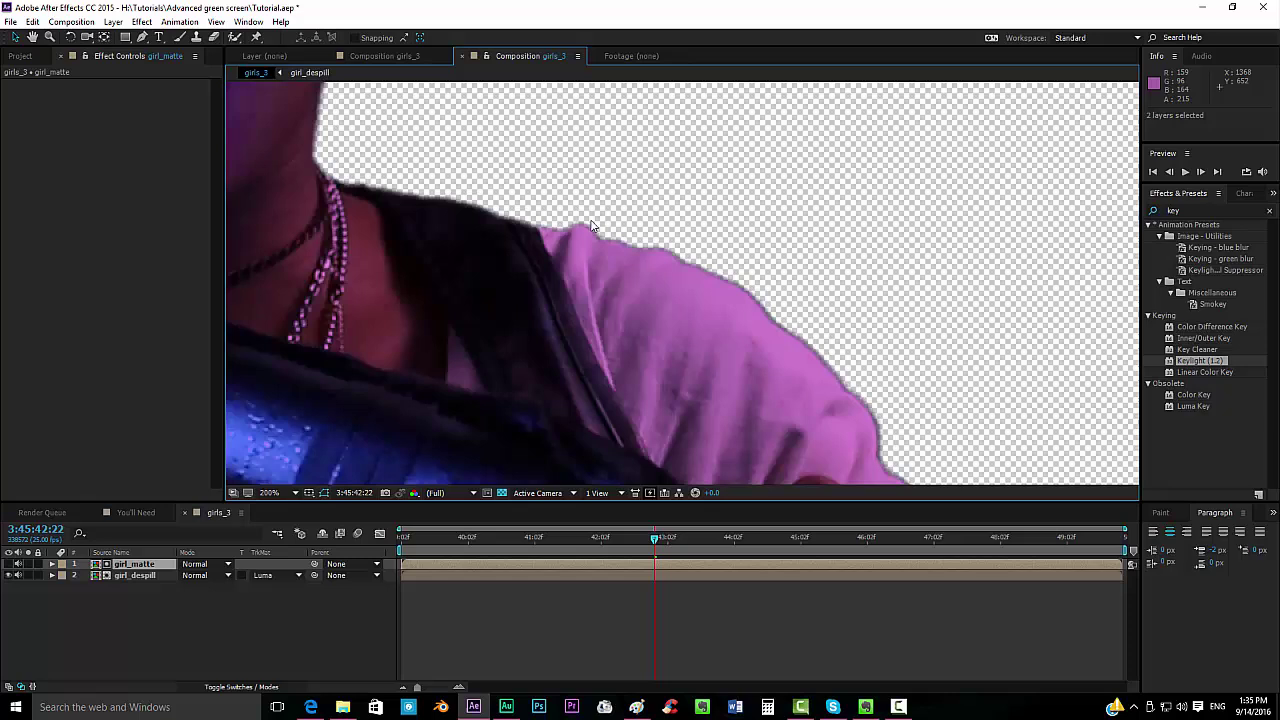
scroll(666, 345, down, 4)
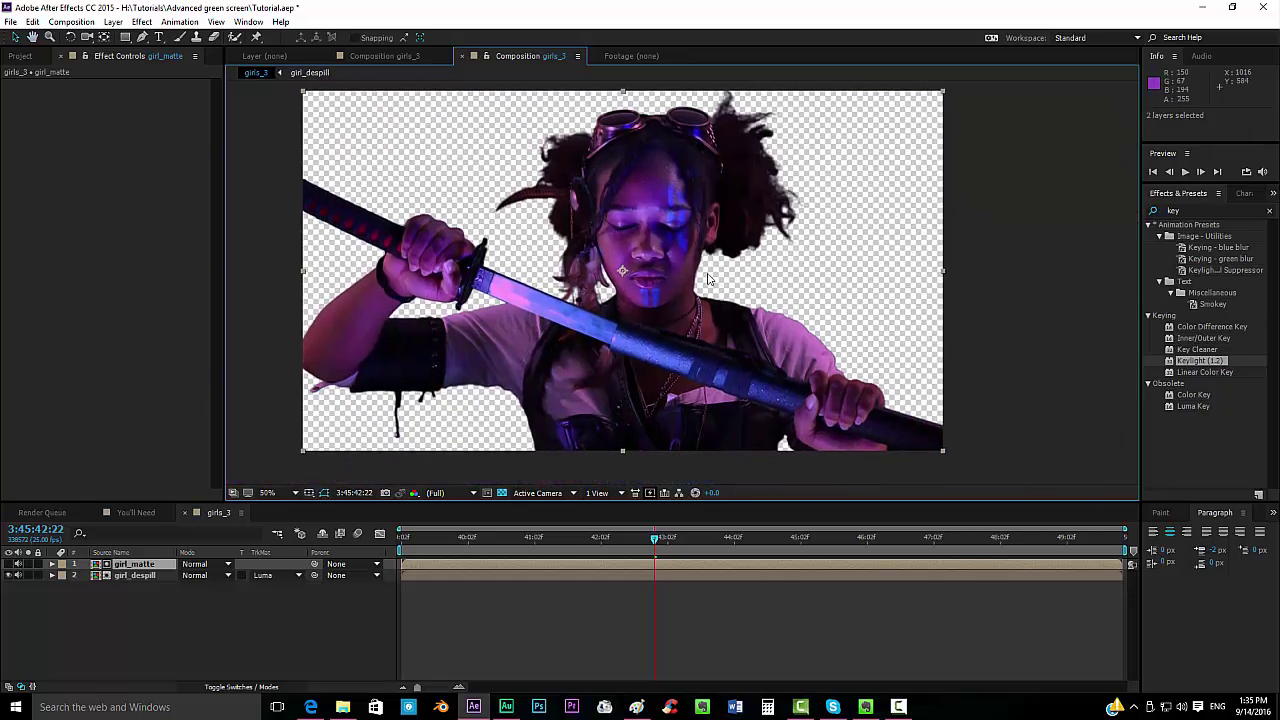
click(1198, 209)
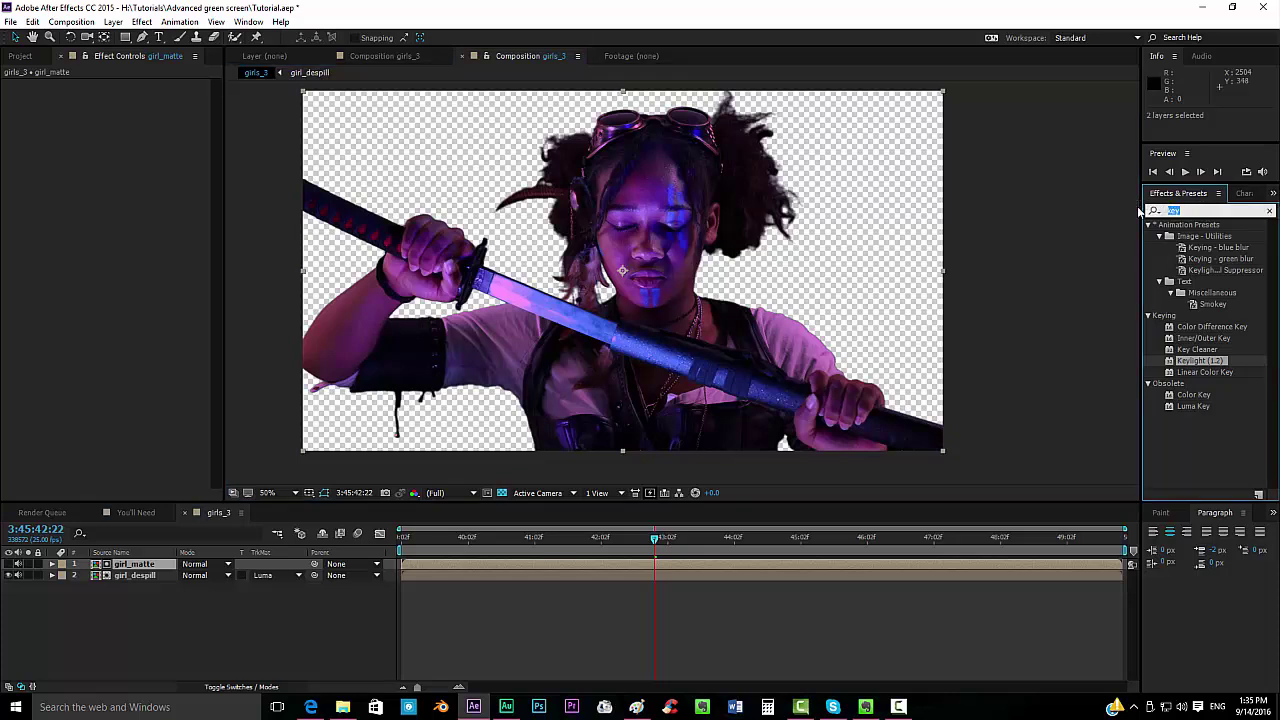
text(hard)
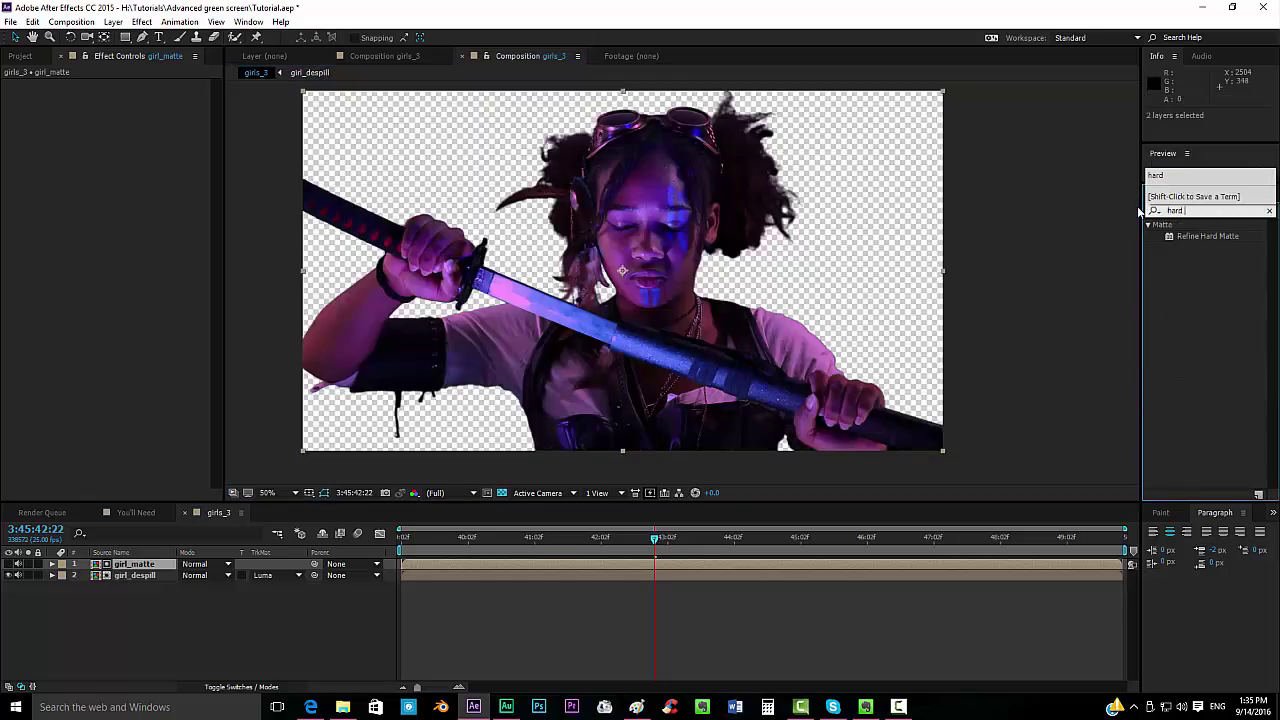
drag(1207, 238, 444, 574)
shift+click(444, 563)
- Precompose girl_matte and girl_despill as girl_keying, then drag Refine Hard Matte onto girl_keying
right_click(444, 563)
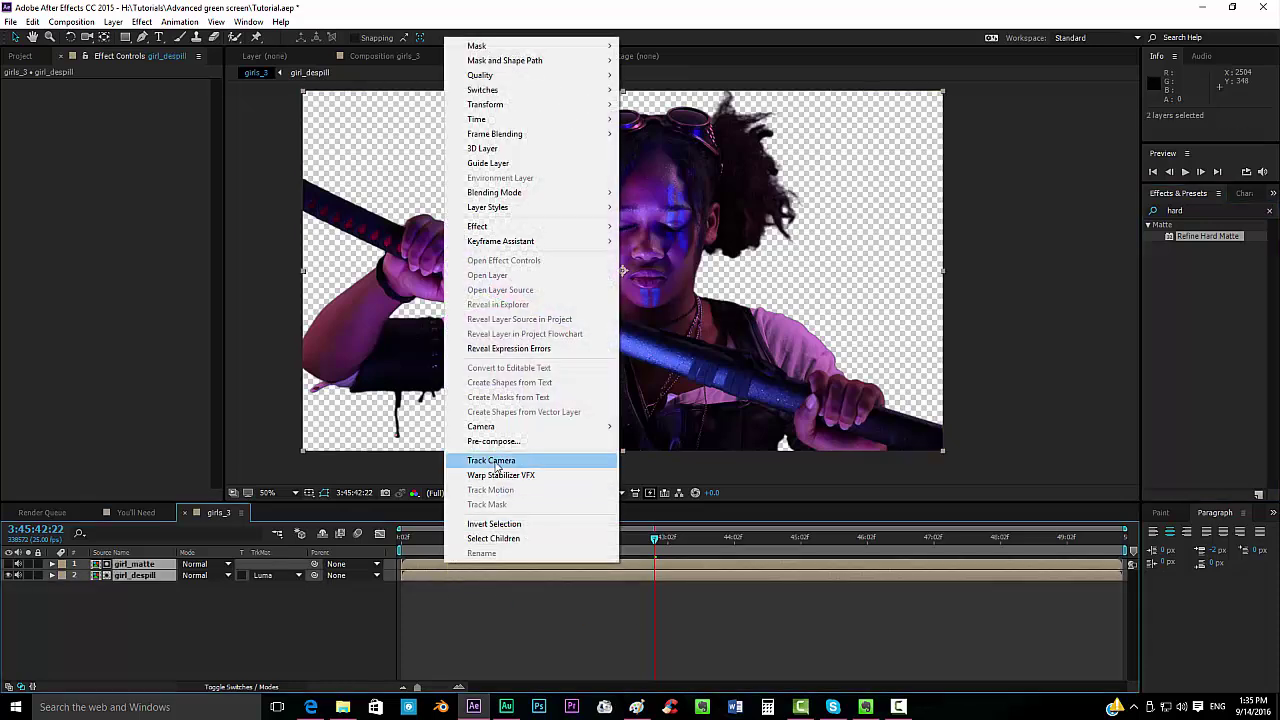
click(498, 441)
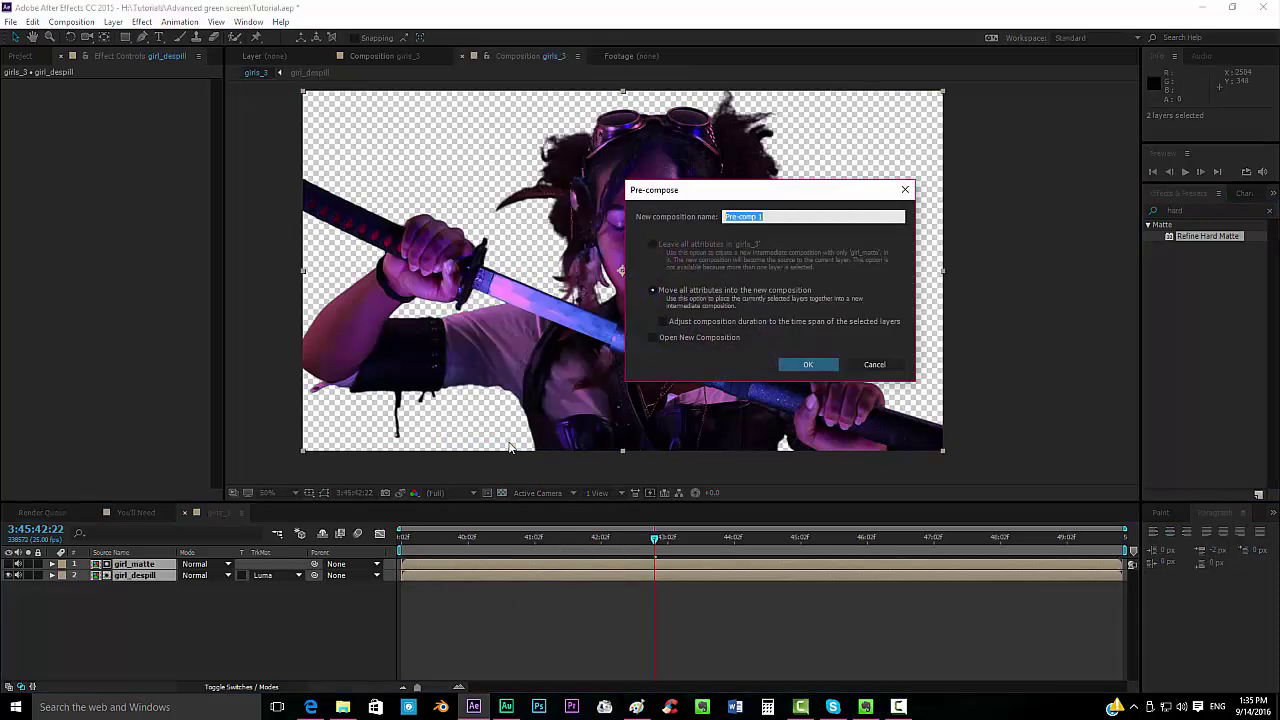
text(girl_keying)
key(Return)
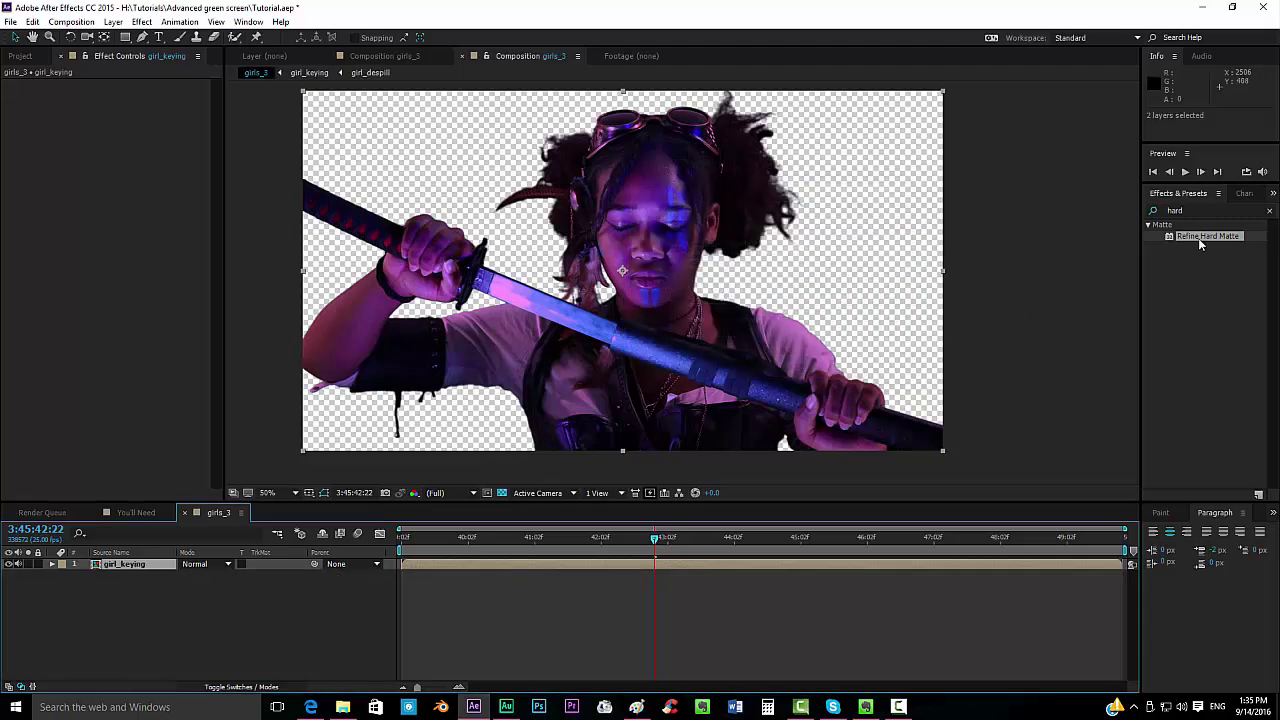
drag(1200, 245, 718, 562)
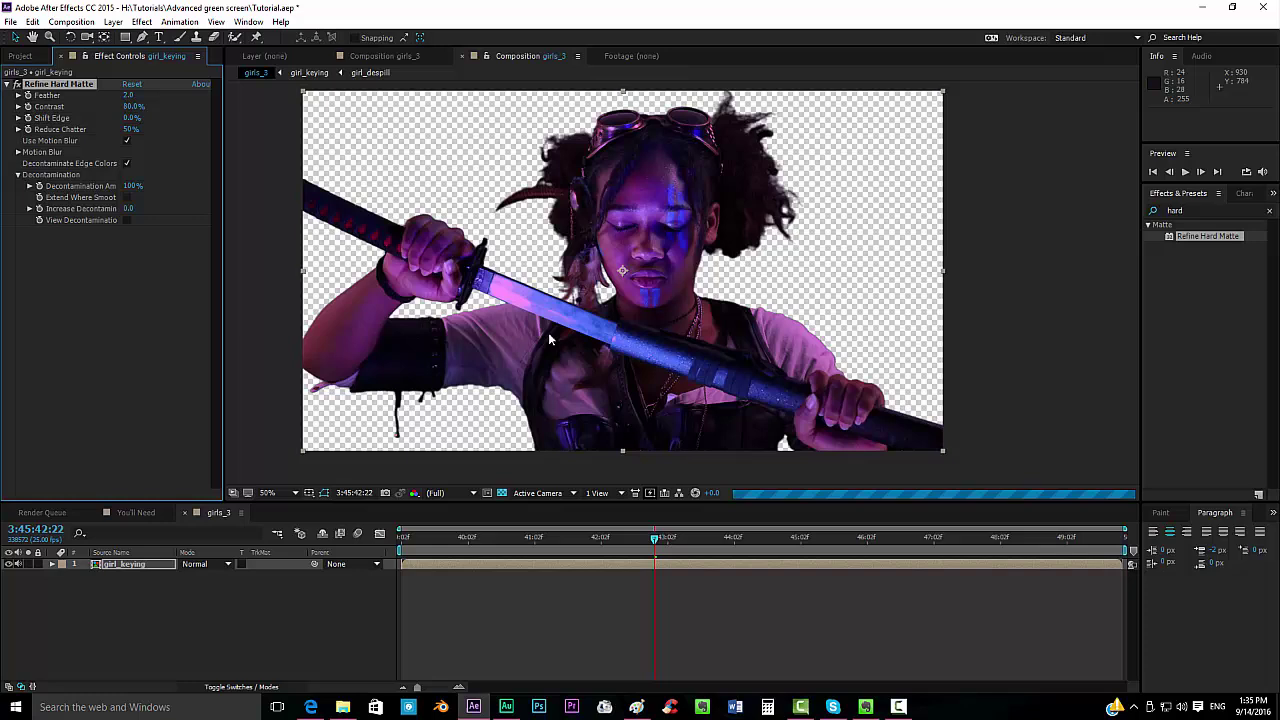
scroll(547, 306, up, 2)
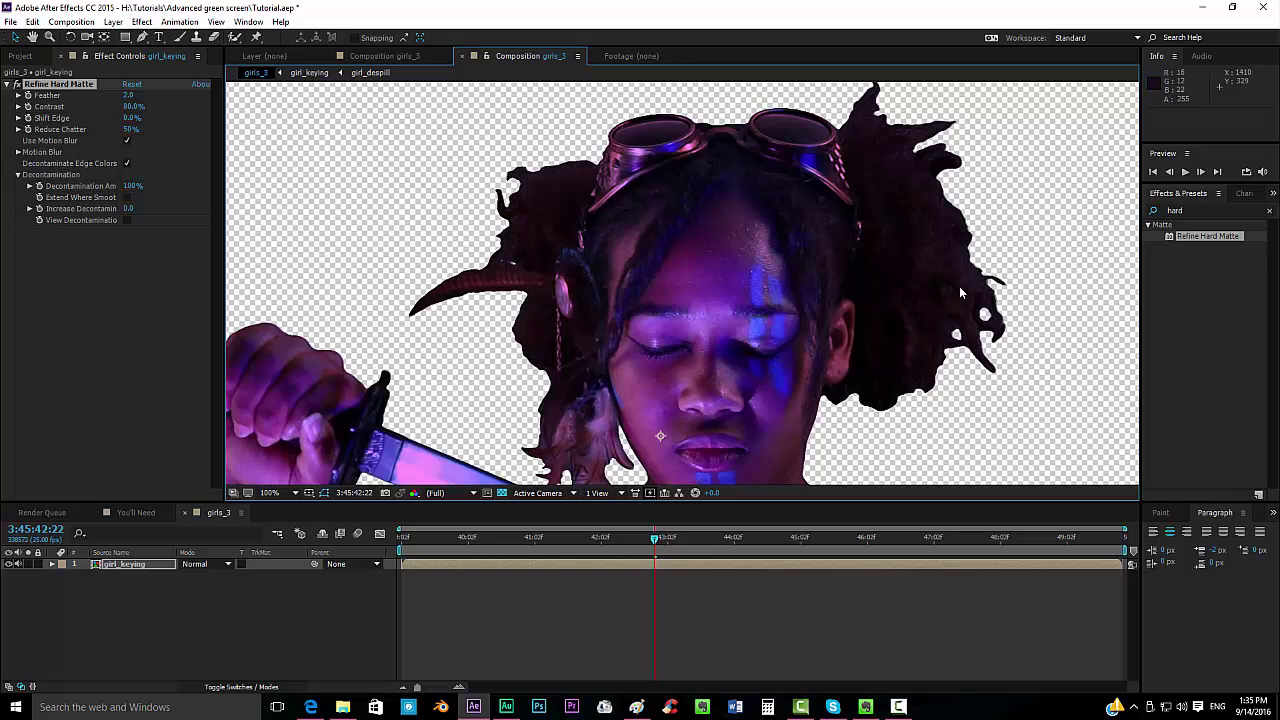
- Switch off Refine Hard Matte in Effect Controls and pan to compare the hair edges
click(18, 86)
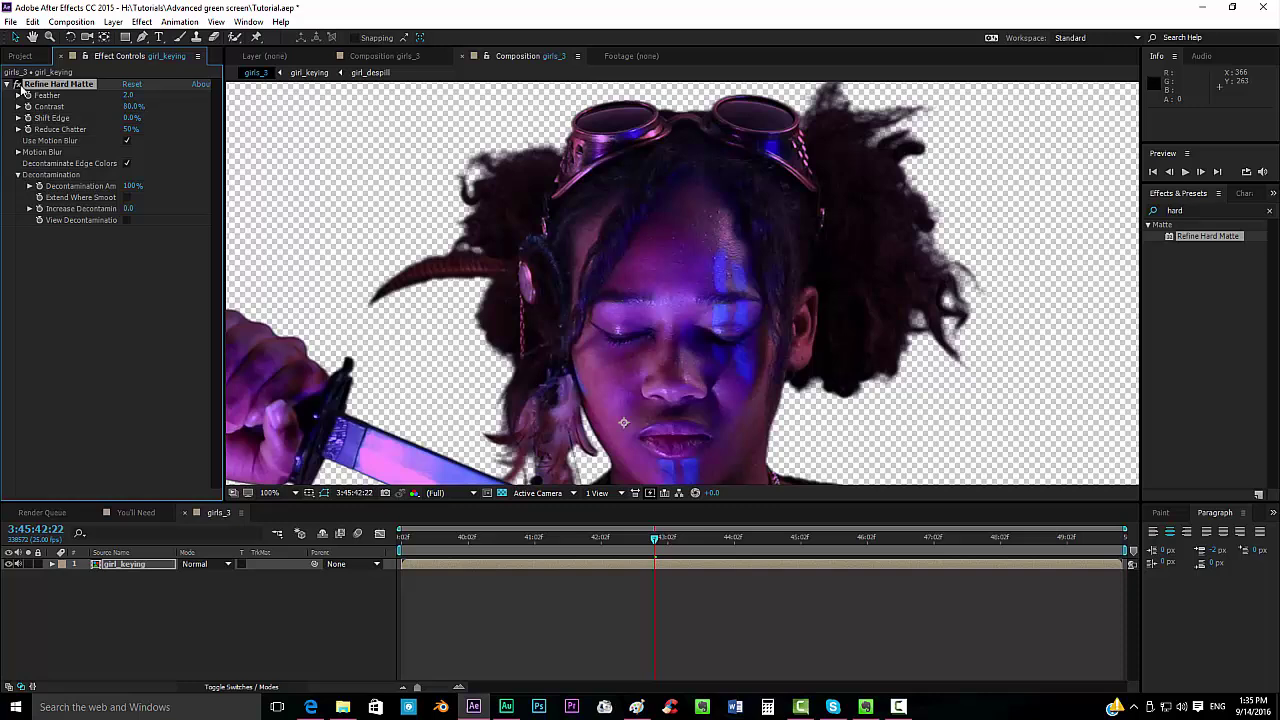
drag(843, 290, 553, 15)
scroll(376, 198, down, 3)
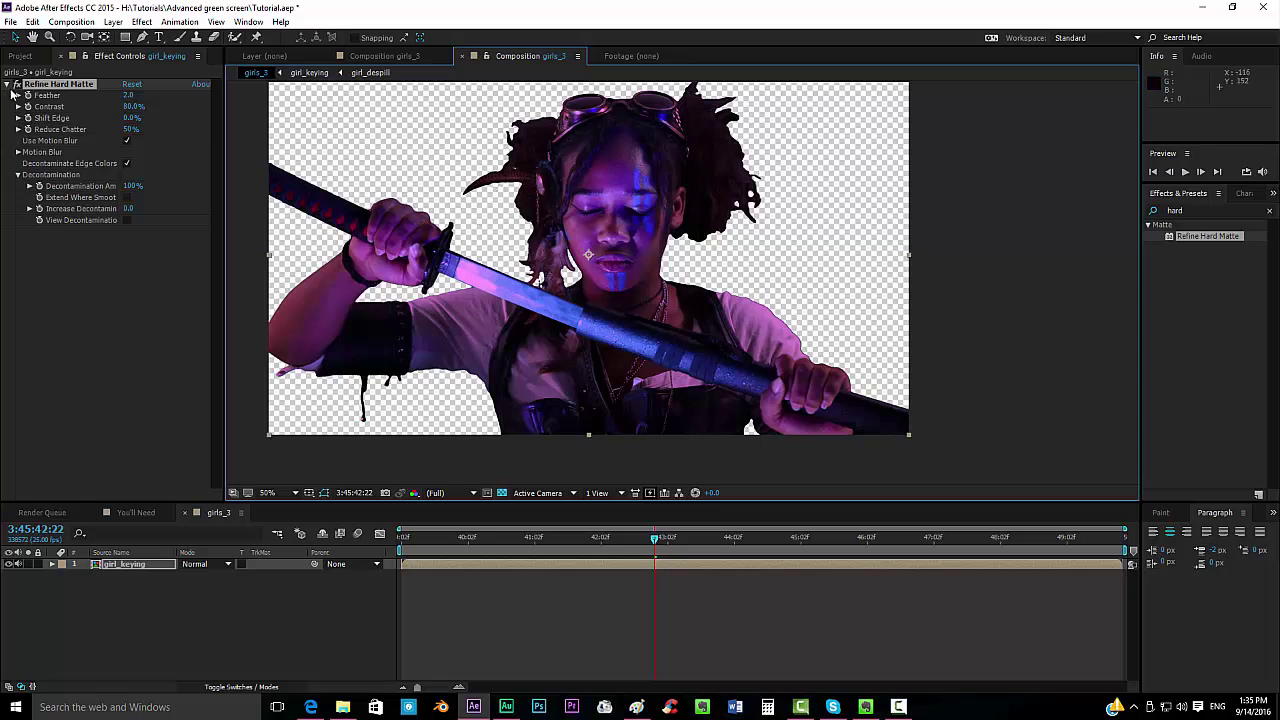
drag(452, 274, 513, 302)
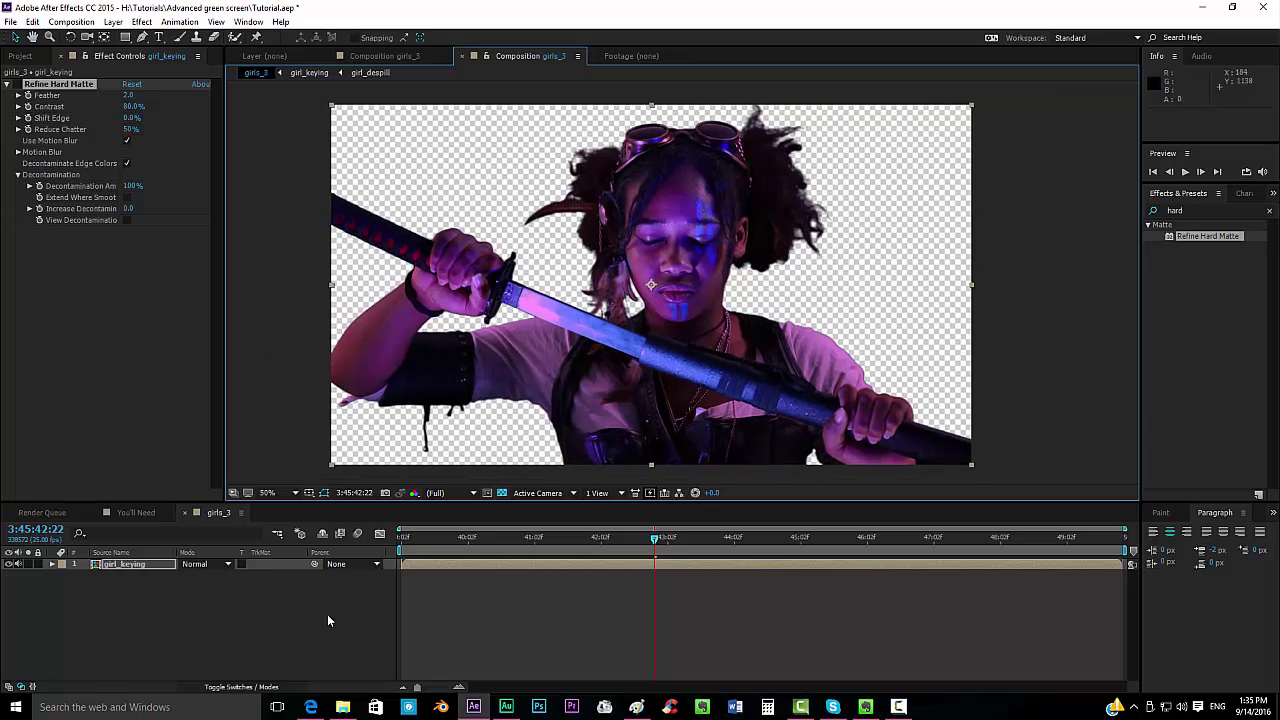